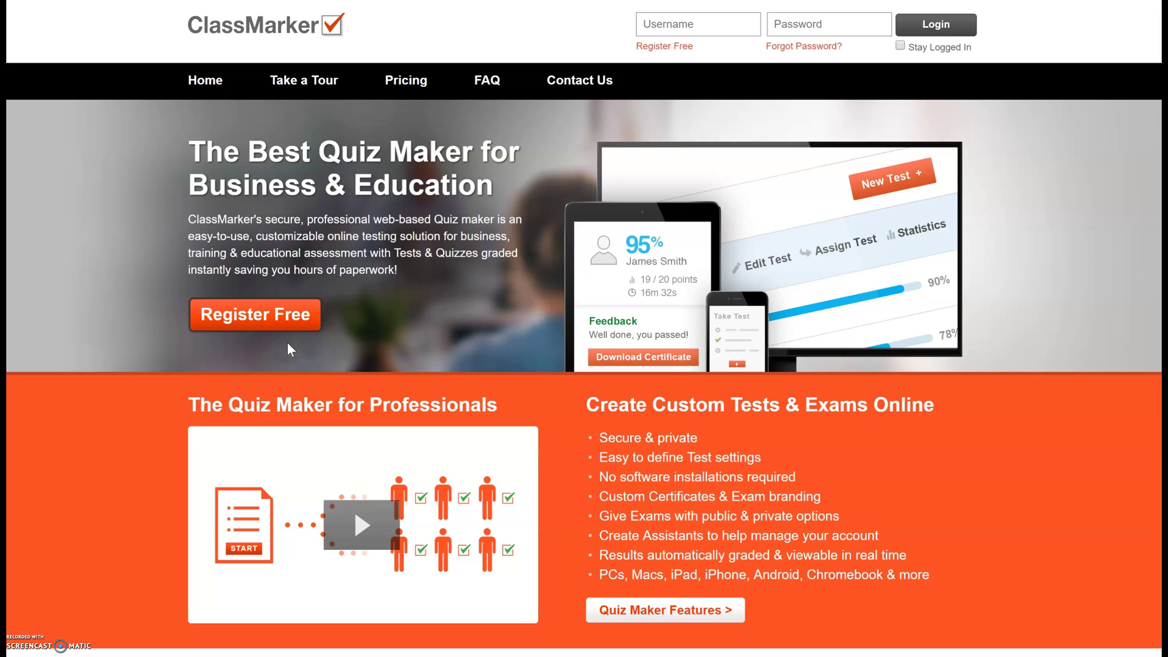
- Register a free education account for creating tests
{"action": "left_click", "coordinate": [282, 317]}
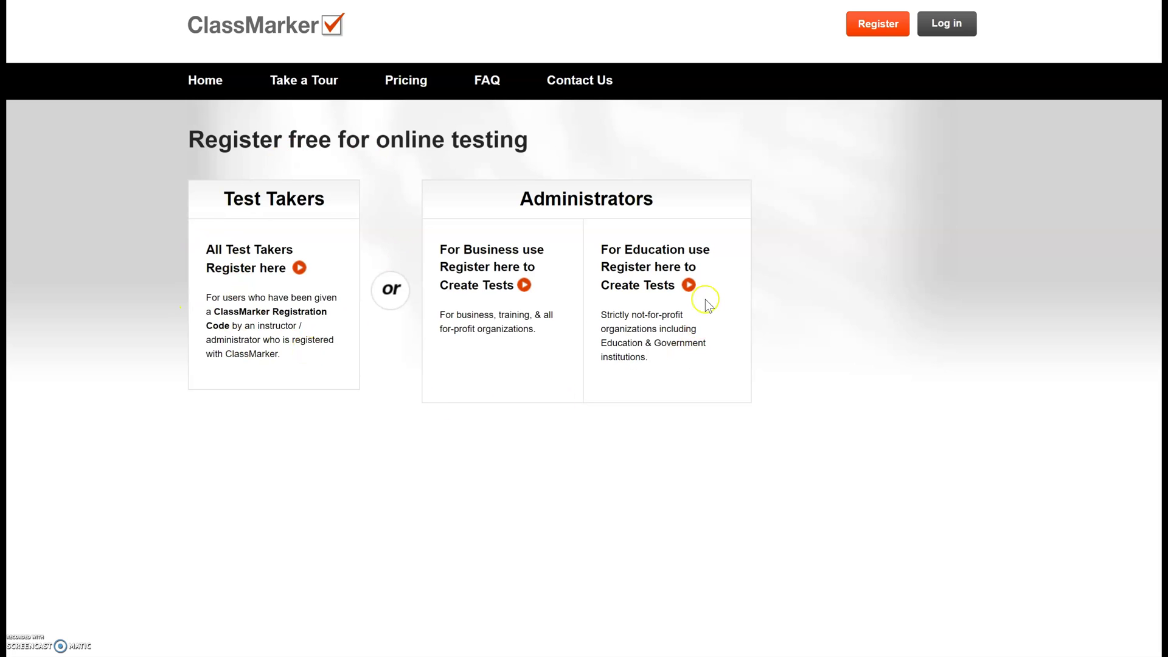
{"action": "left_click", "coordinate": [657, 282]}
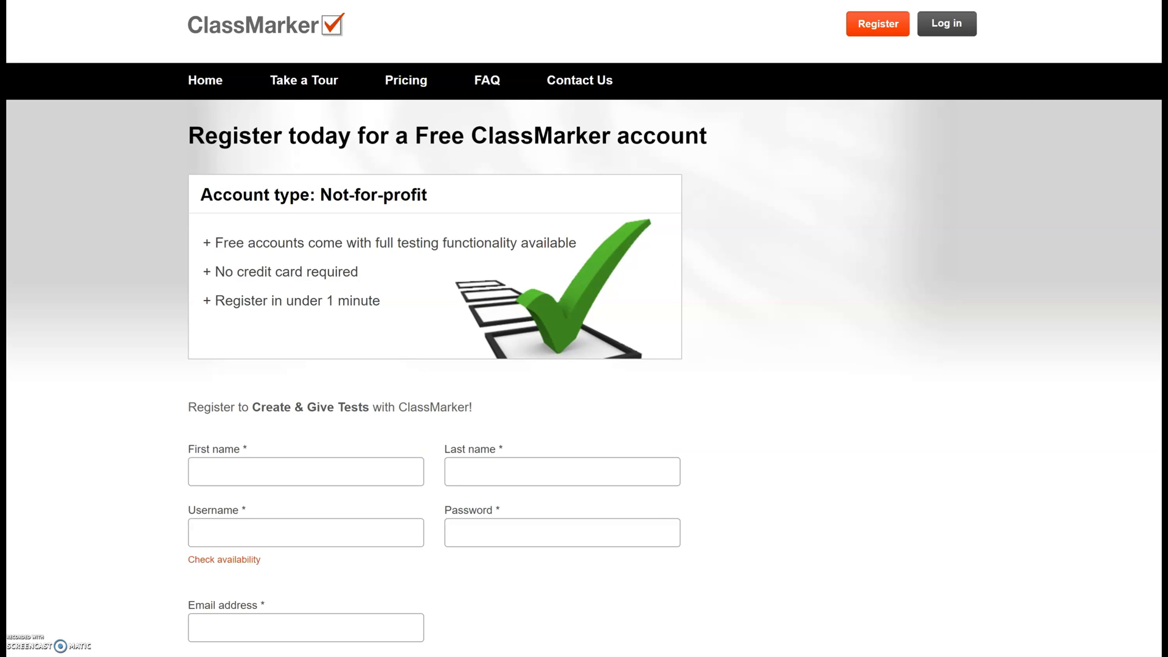
{"action": "scroll", "coordinate": [584, 328], "scroll_direction": "down", "scroll_amount": 4}
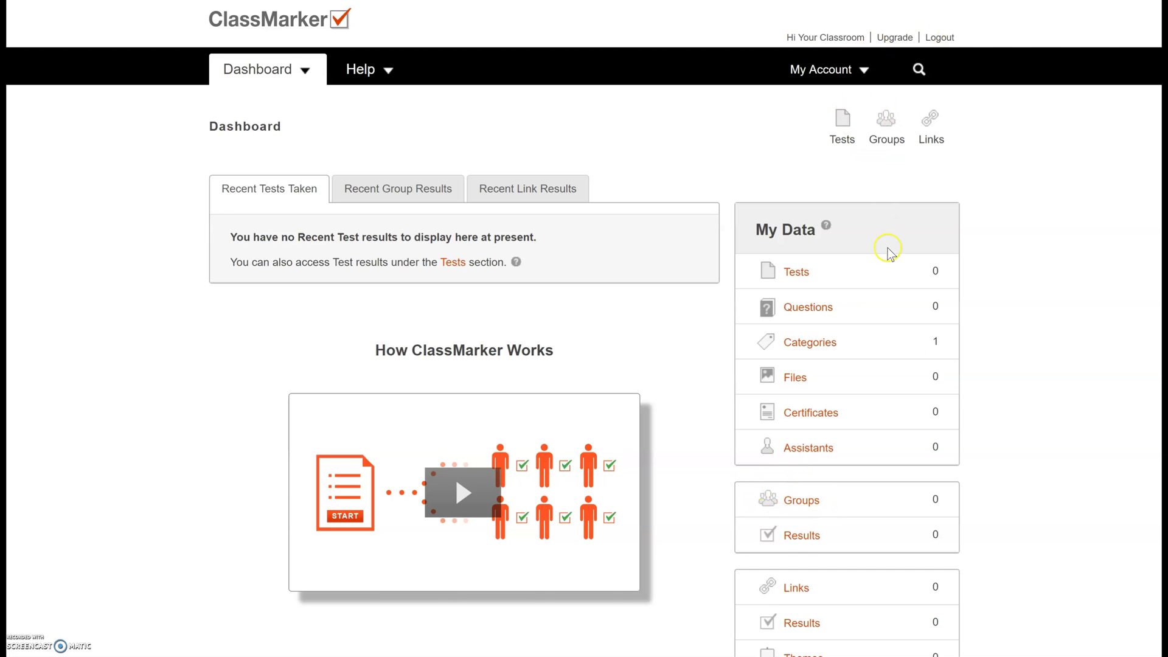
- From the Groups page, create a new group called 'Demo'
{"action": "left_click", "coordinate": [797, 501]}
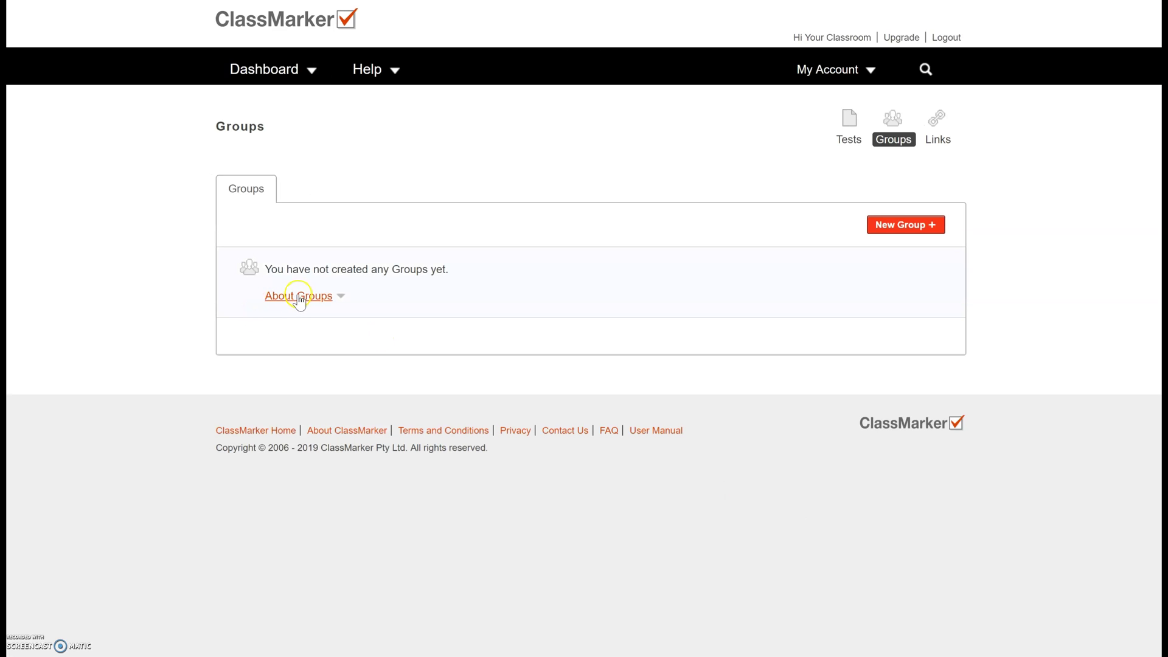
{"action": "left_click", "coordinate": [907, 226]}
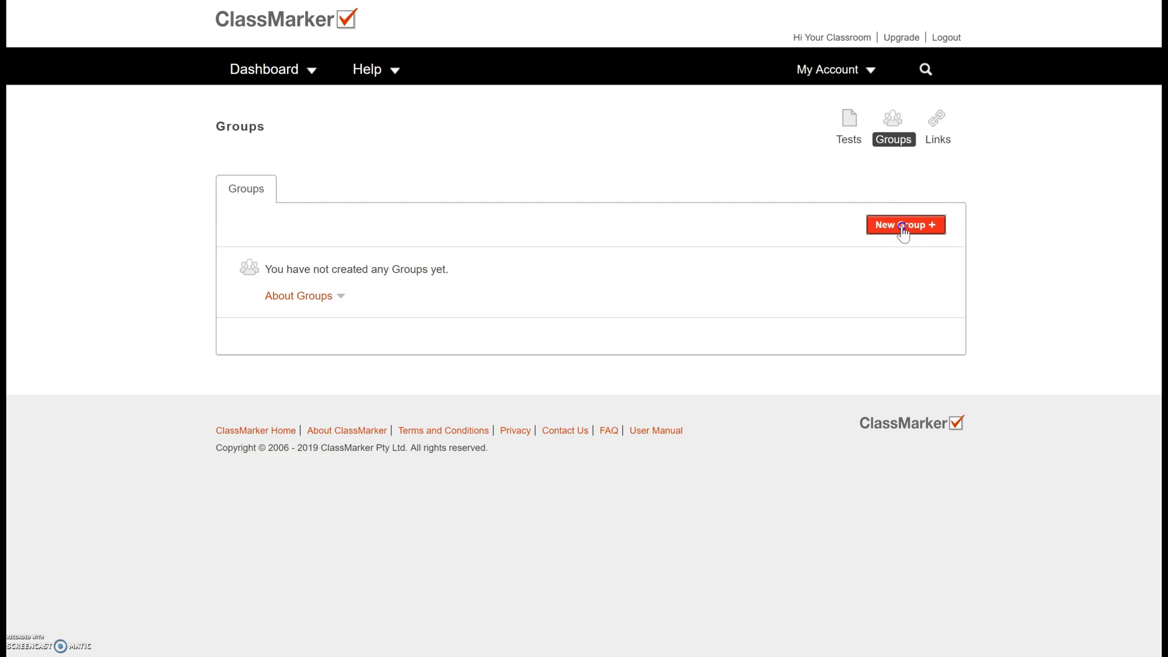
{"action": "left_click", "coordinate": [365, 201]}
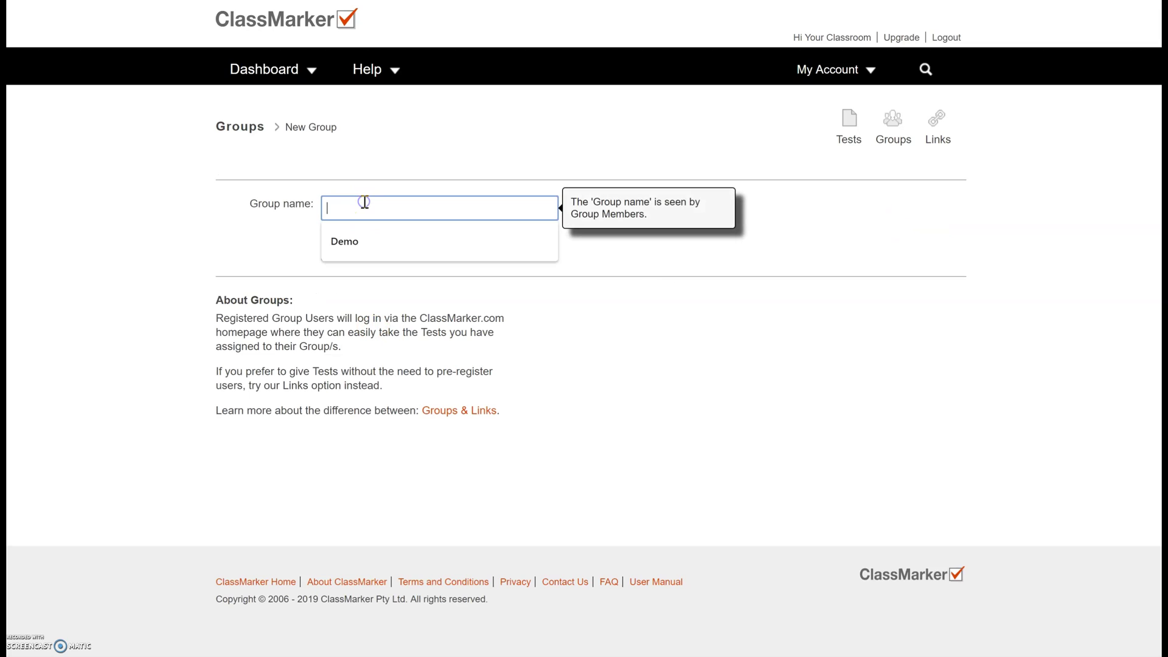
{"action": "key", "text": "Down"}
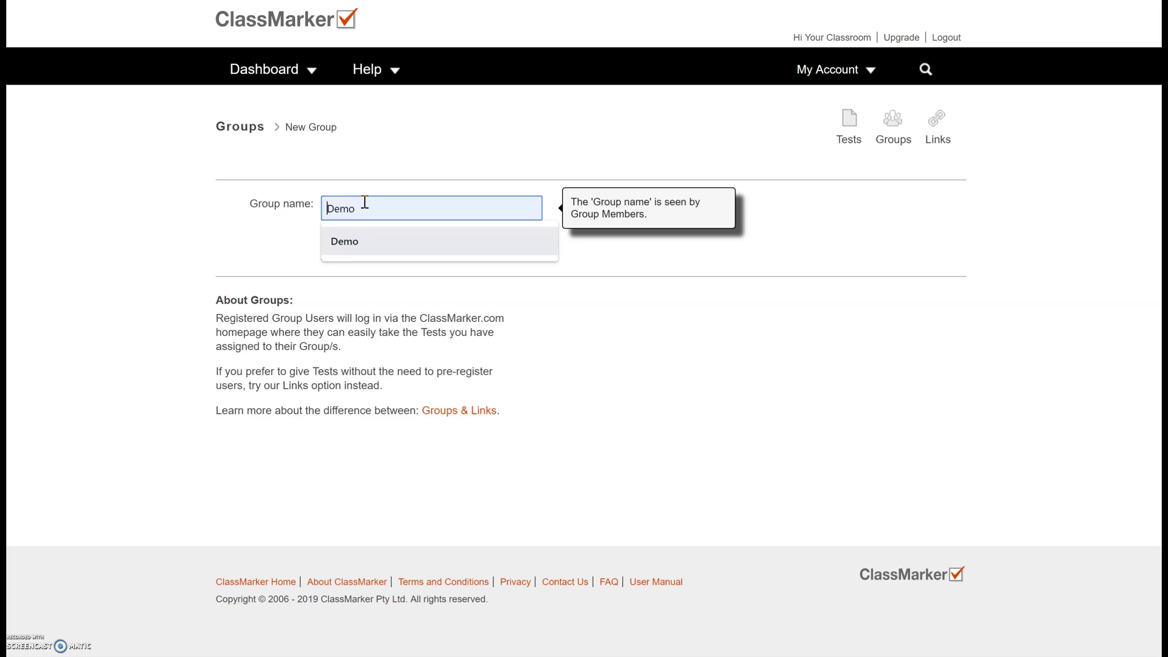
{"action": "key", "text": "Return"}
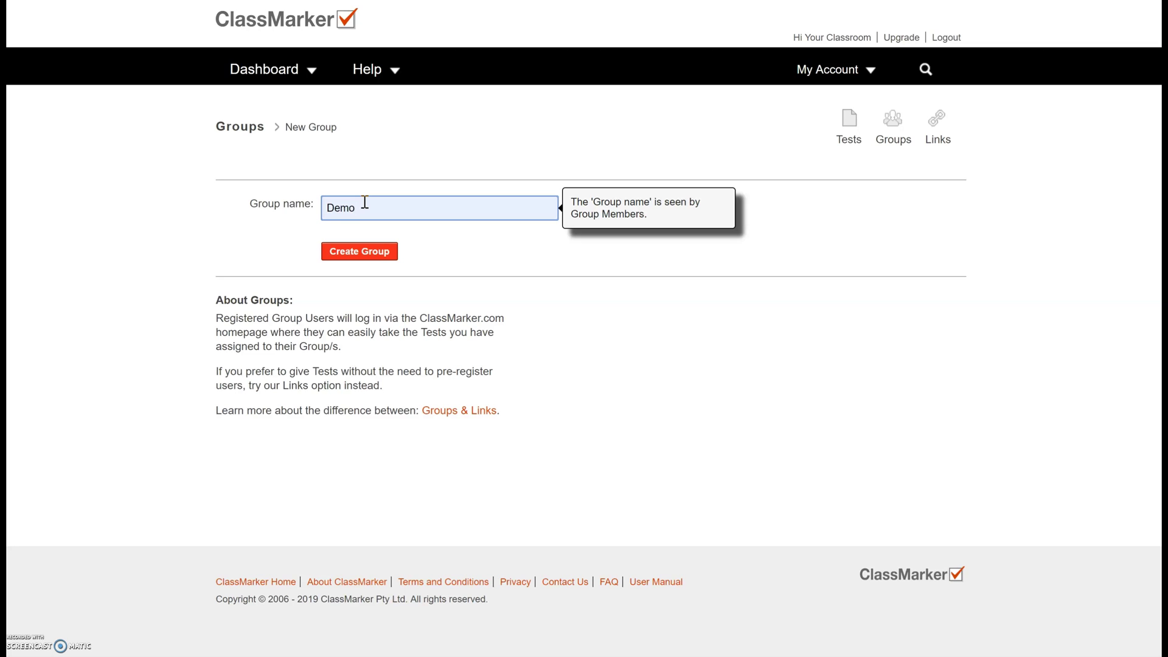
{"action": "left_click", "coordinate": [358, 255]}
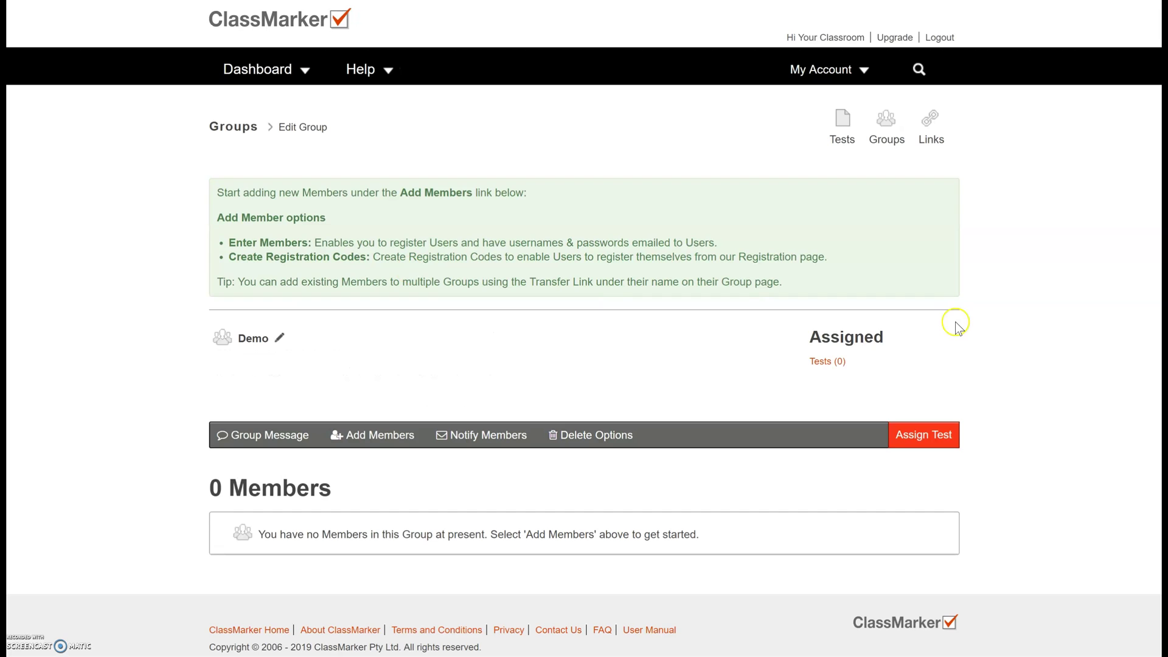
- Open the Demo group's Enter New Members form through Add Members
{"action": "scroll", "coordinate": [584, 329], "scroll_direction": "down", "scroll_amount": 1}
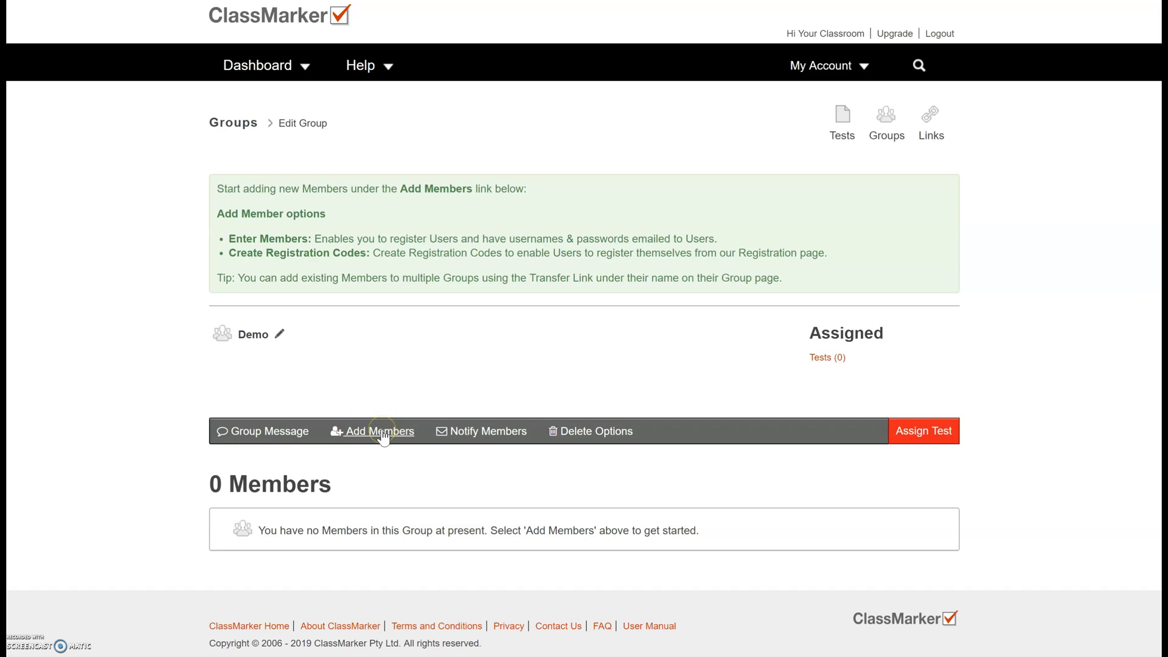
{"action": "left_click", "coordinate": [382, 433]}
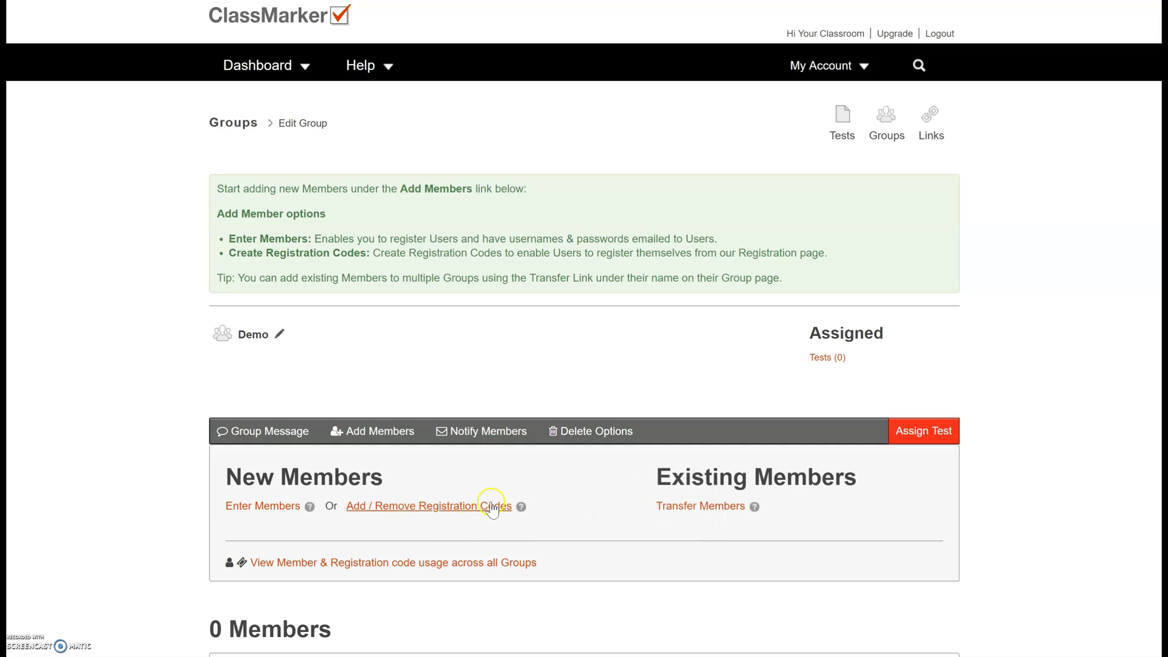
{"action": "left_click", "coordinate": [265, 507]}
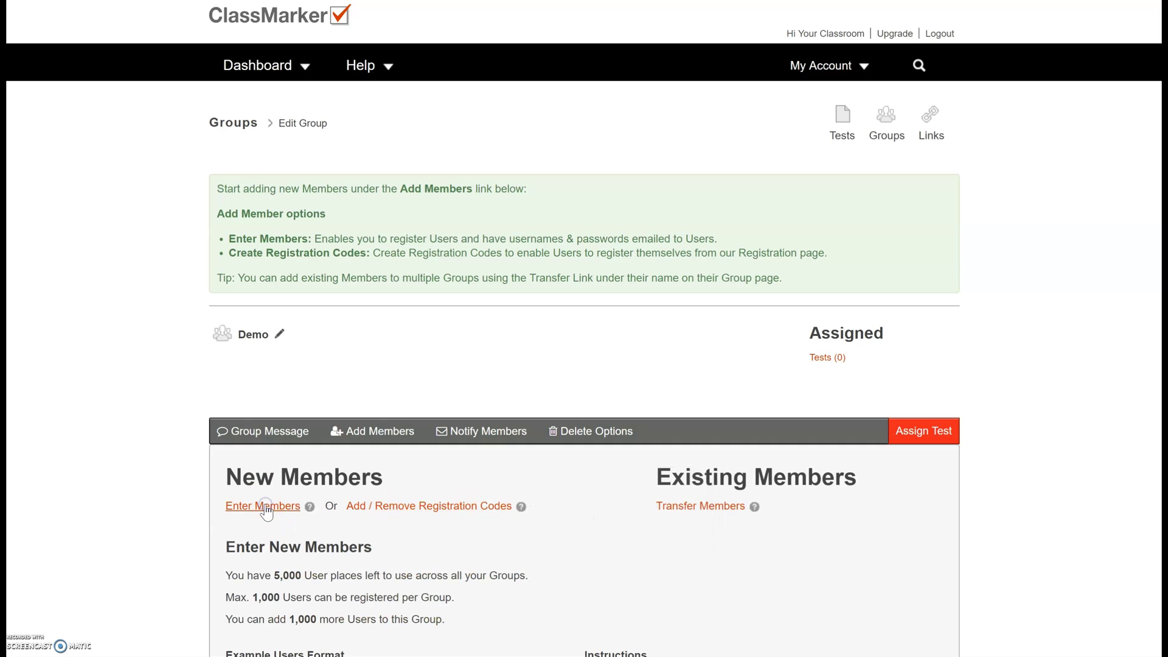
{"action": "scroll", "coordinate": [584, 365], "scroll_direction": "down", "scroll_amount": 6}
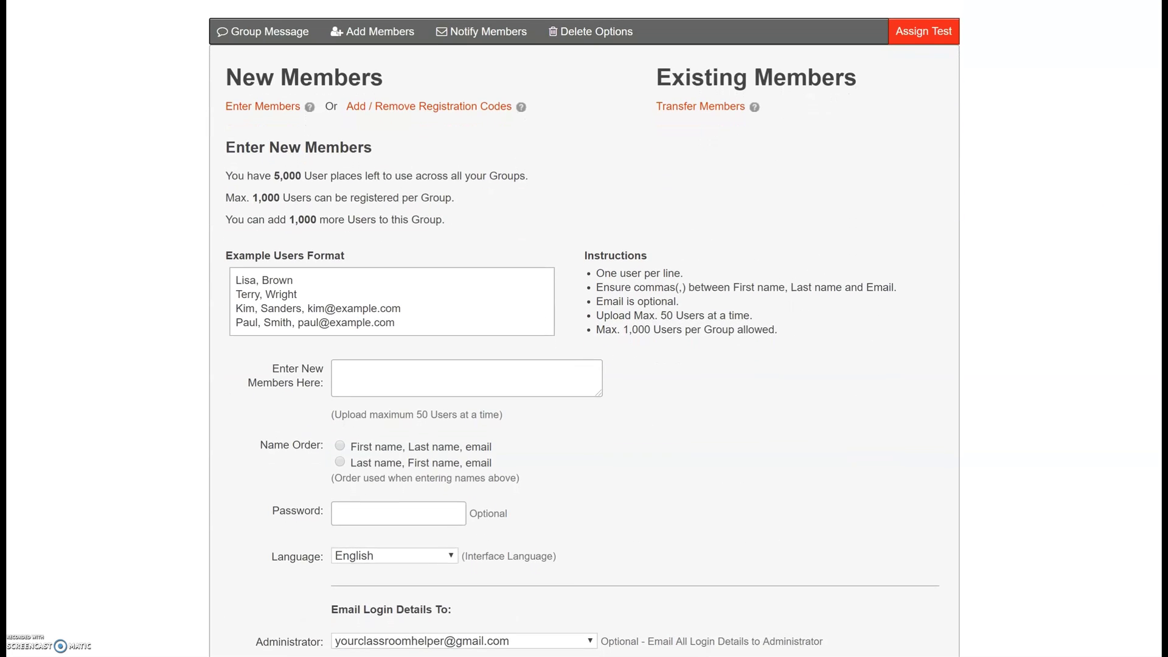
{"action": "mouse_move", "coordinate": [571, 371]}
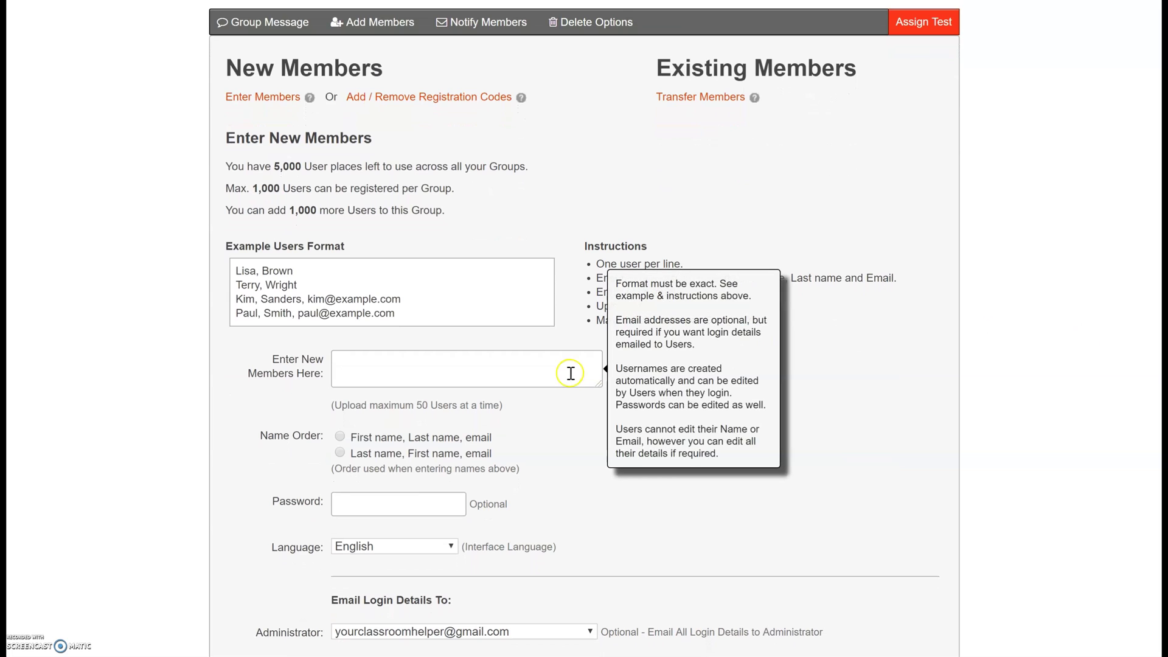
{"action": "mouse_move", "coordinate": [364, 506]}
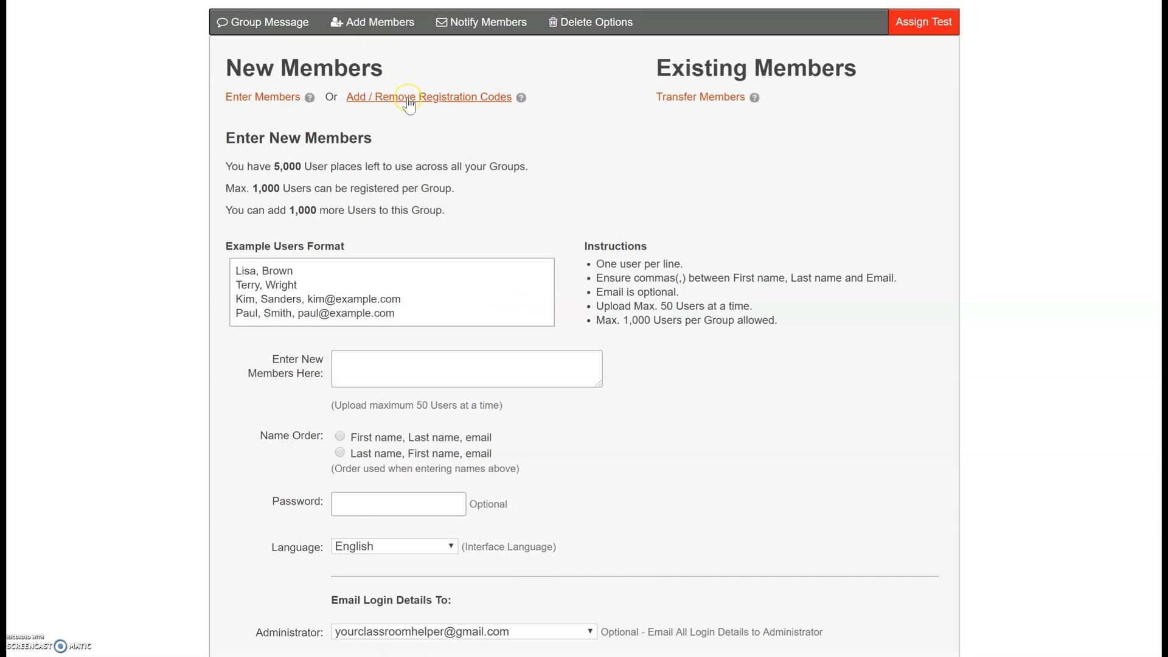
- Generate 10 member registration codes for the Demo group, then log out
{"action": "left_click", "coordinate": [463, 99]}
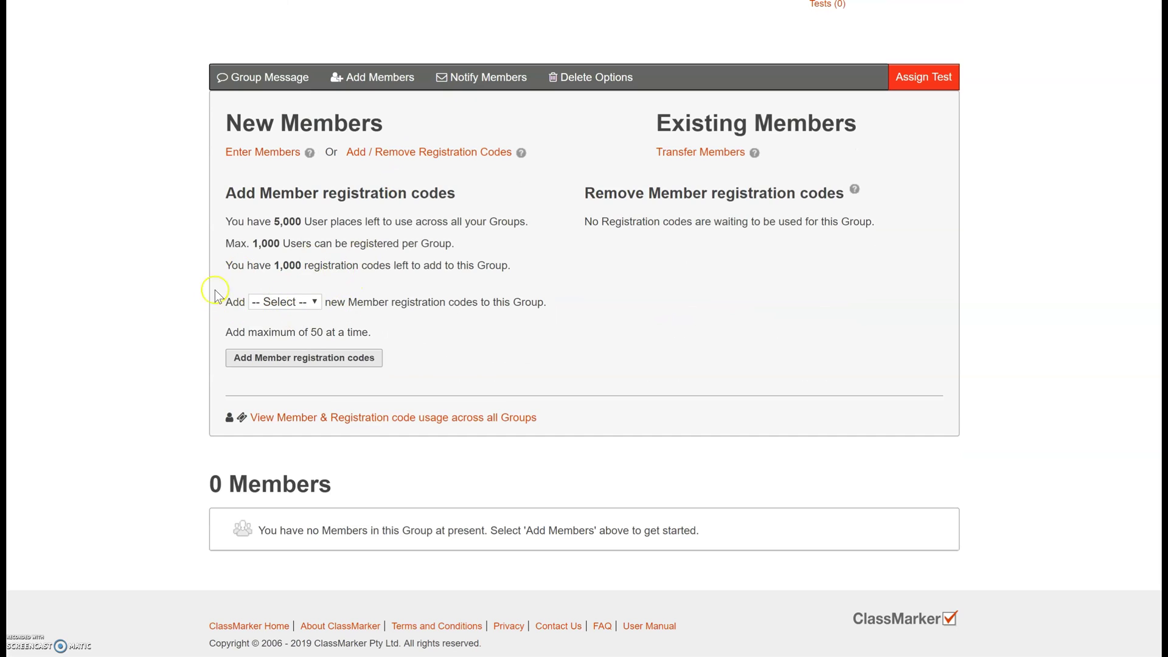
{"action": "left_click", "coordinate": [315, 302]}
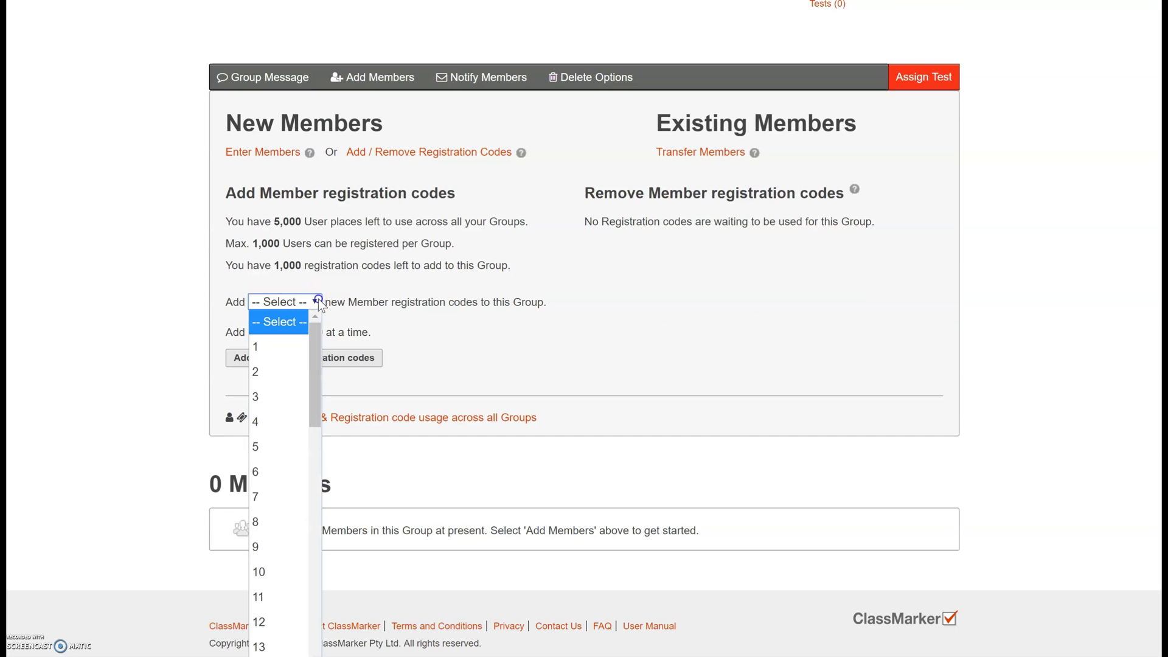
{"action": "left_click", "coordinate": [316, 355]}
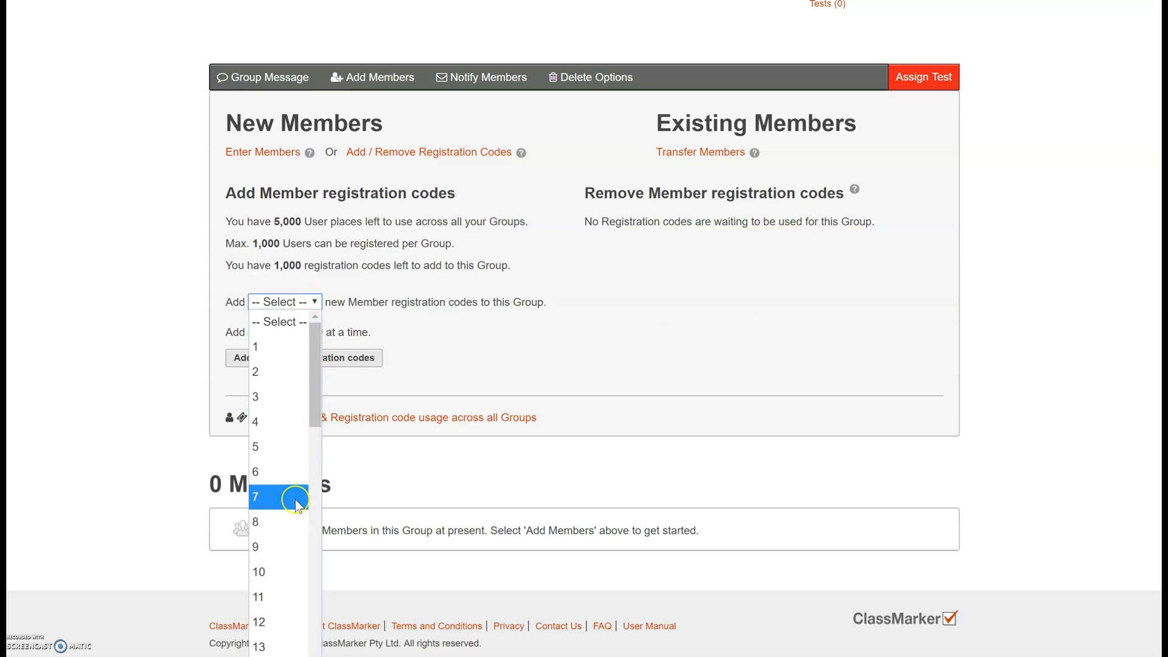
{"action": "left_click", "coordinate": [276, 571]}
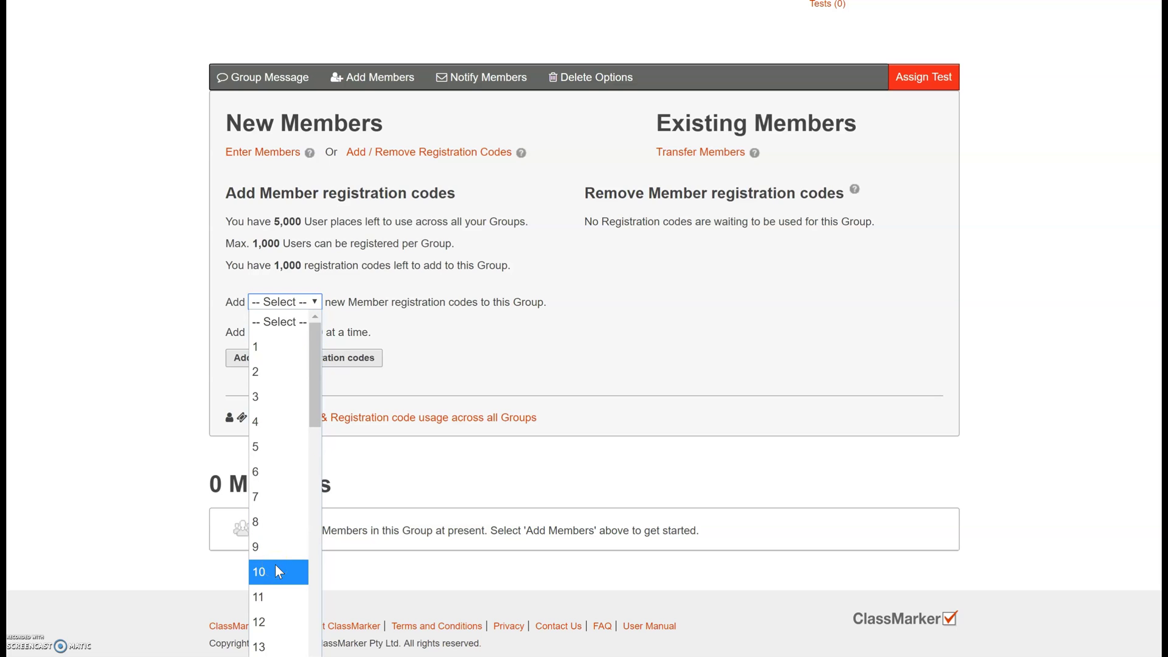
{"action": "left_click", "coordinate": [275, 571]}
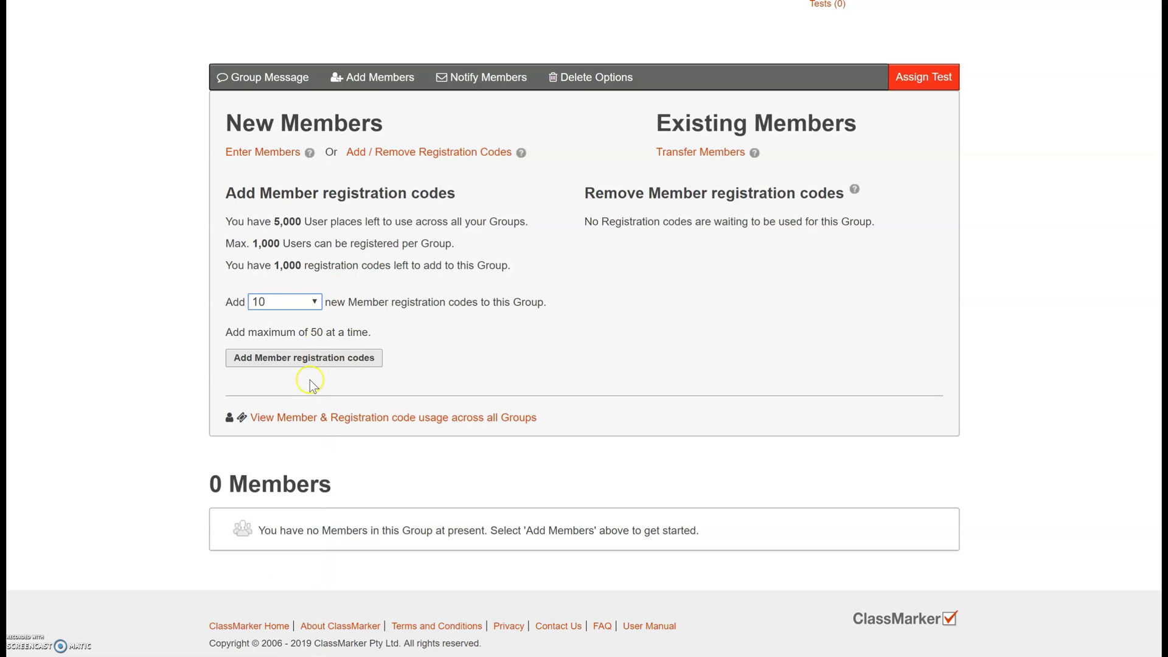
{"action": "left_click", "coordinate": [315, 361]}
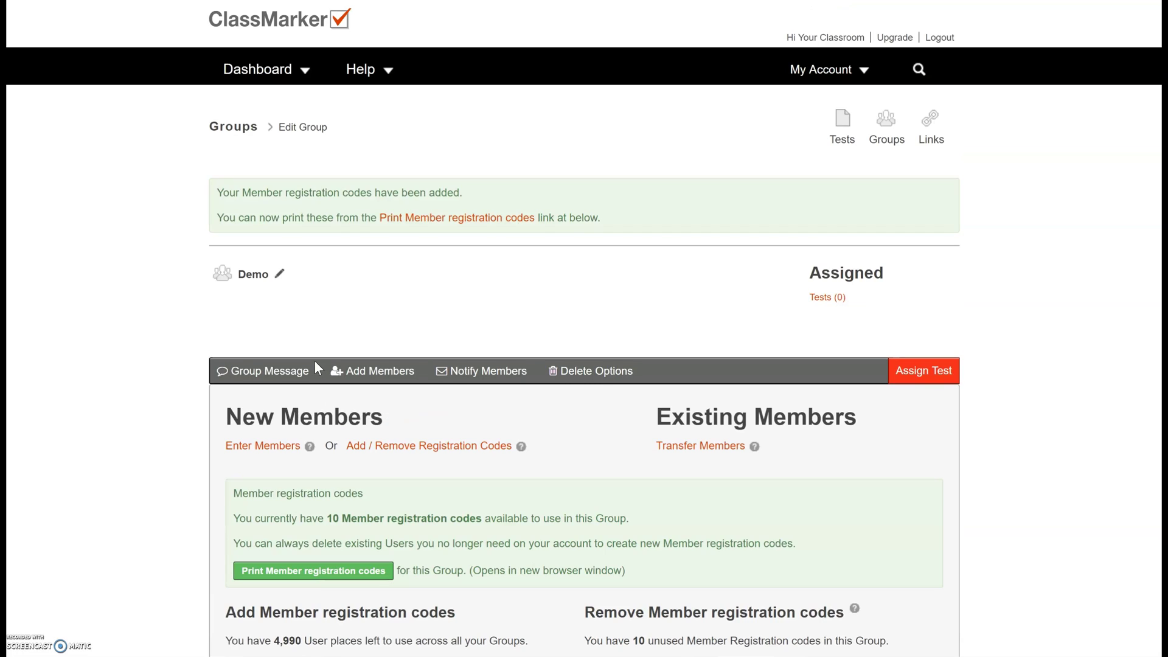
{"action": "left_click", "coordinate": [1025, 199]}
{"action": "scroll", "coordinate": [1025, 199], "scroll_direction": "down", "scroll_amount": 4}
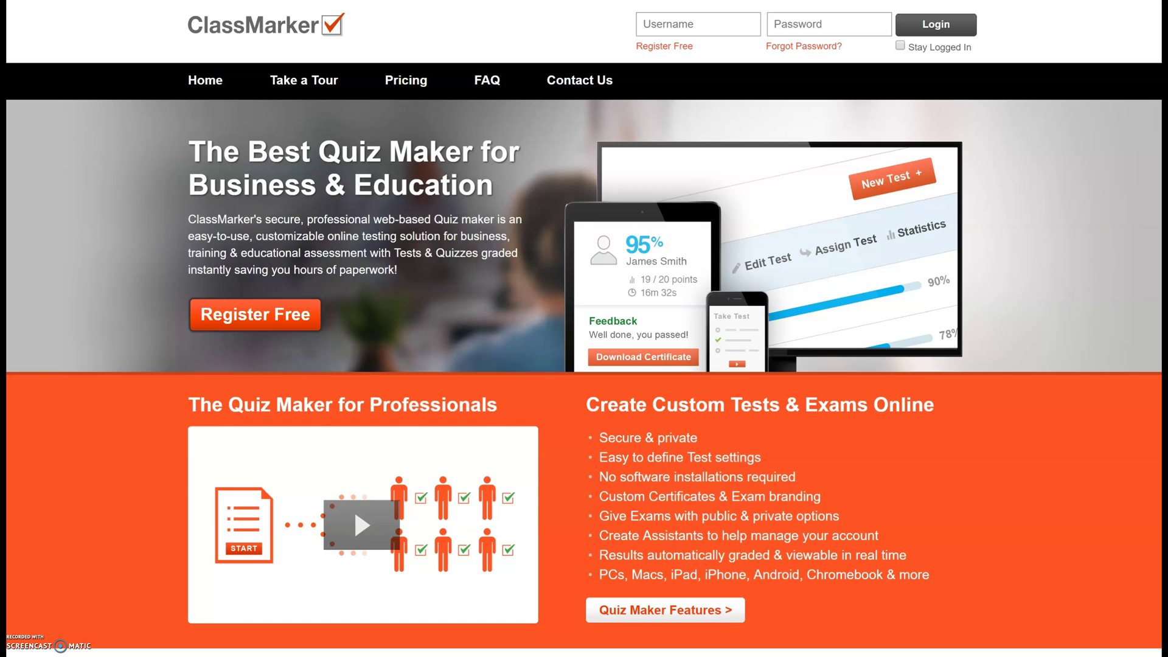
- Register a test-taker account with the pasted Demo registration code, accepting the terms
{"action": "left_click", "coordinate": [272, 314]}
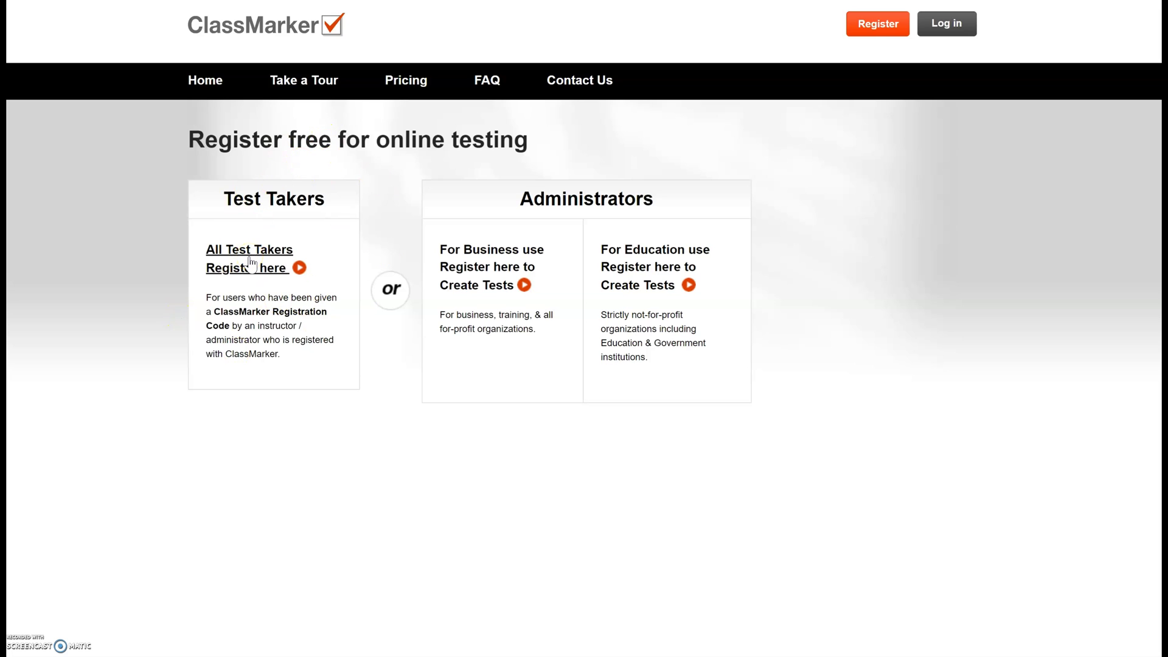
{"action": "left_click", "coordinate": [250, 263]}
{"action": "left_click", "coordinate": [251, 245]}
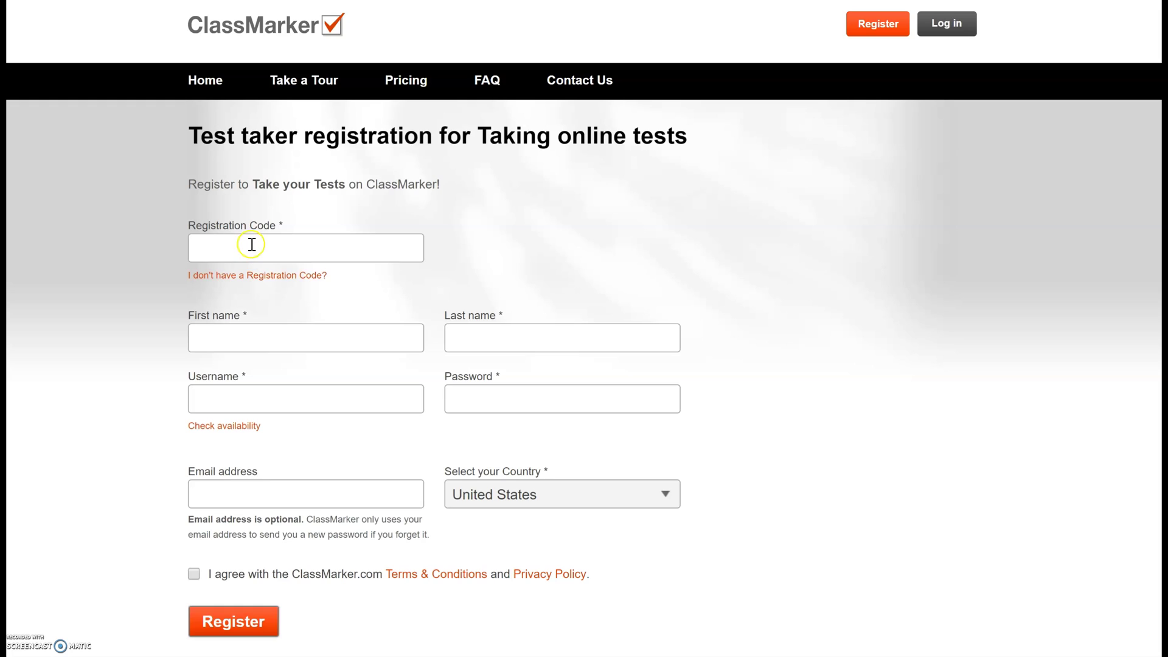
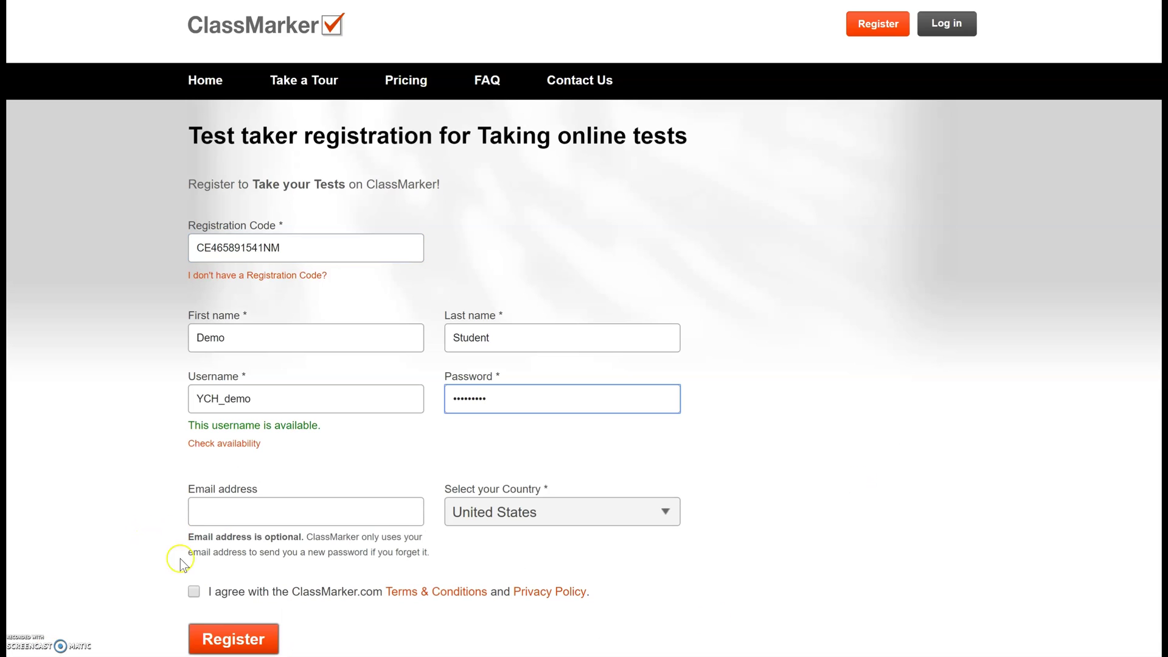
{"action": "left_click", "coordinate": [194, 592]}
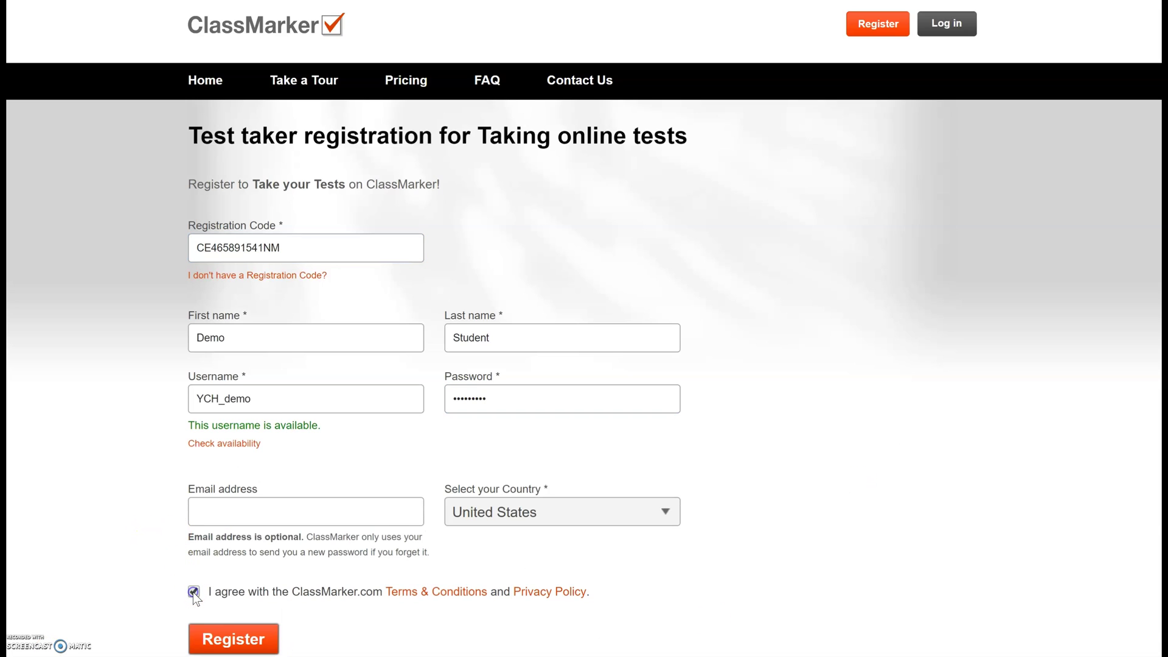
{"action": "left_click", "coordinate": [244, 644]}
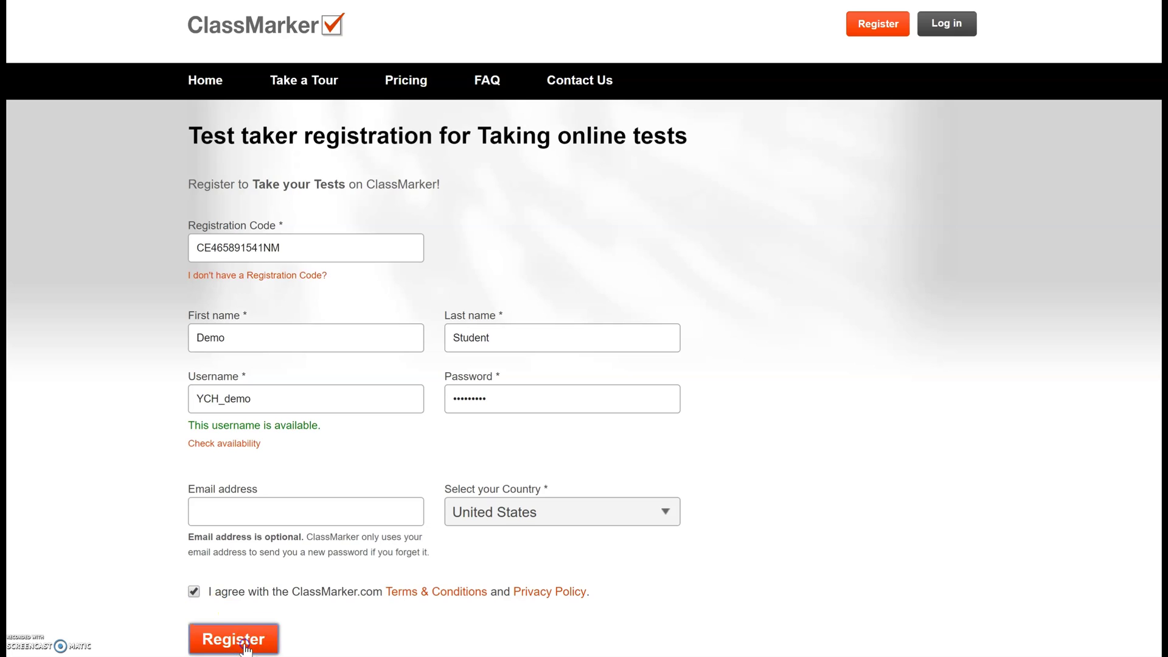
{"action": "left_click", "coordinate": [245, 646]}
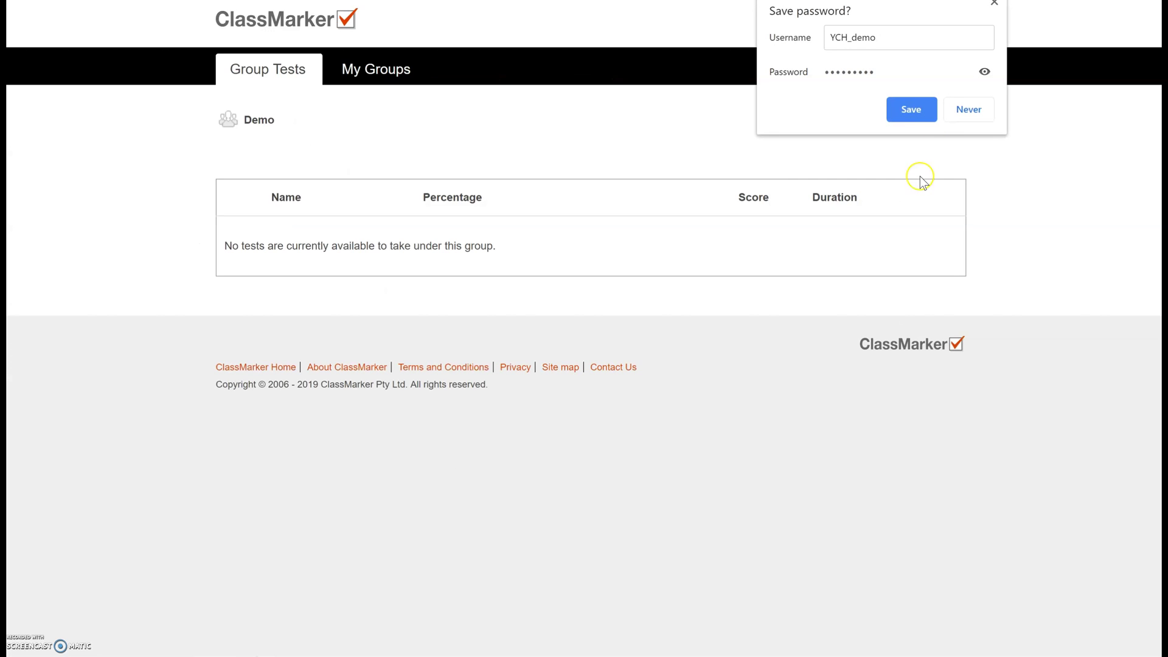
- Save the student's login in the browser's password prompt
{"action": "left_click", "coordinate": [911, 112]}
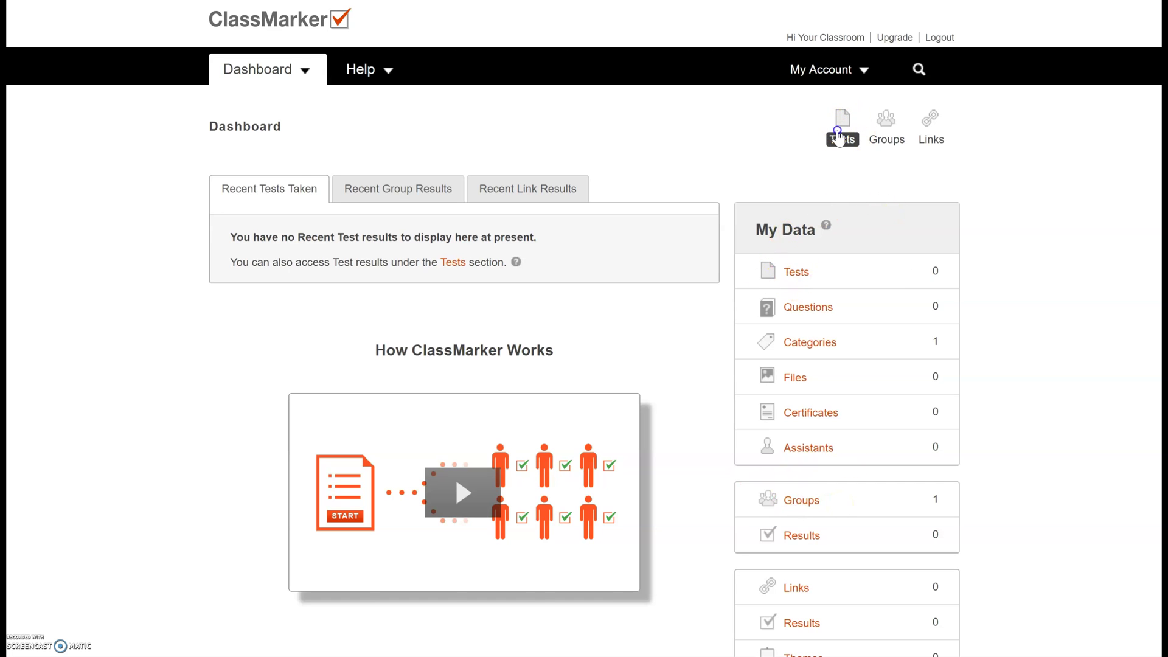
- Create a new test named 'Demo Test' and start adding questions
{"action": "left_click", "coordinate": [839, 131]}
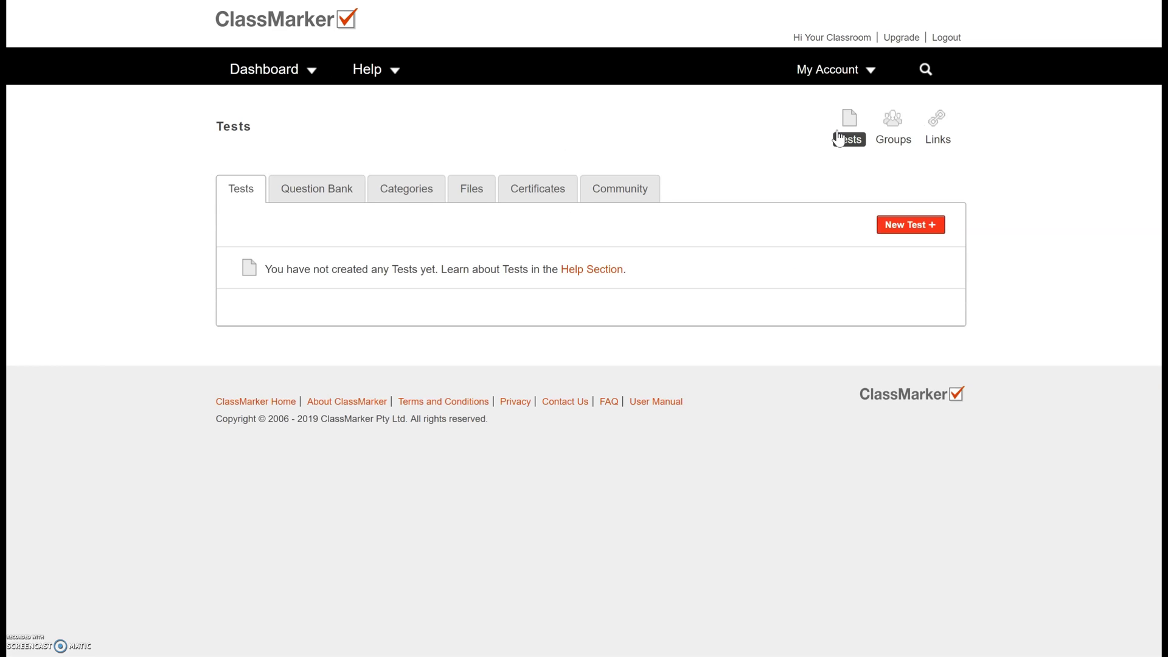
{"action": "left_click", "coordinate": [918, 224]}
{"action": "left_click", "coordinate": [423, 236]}
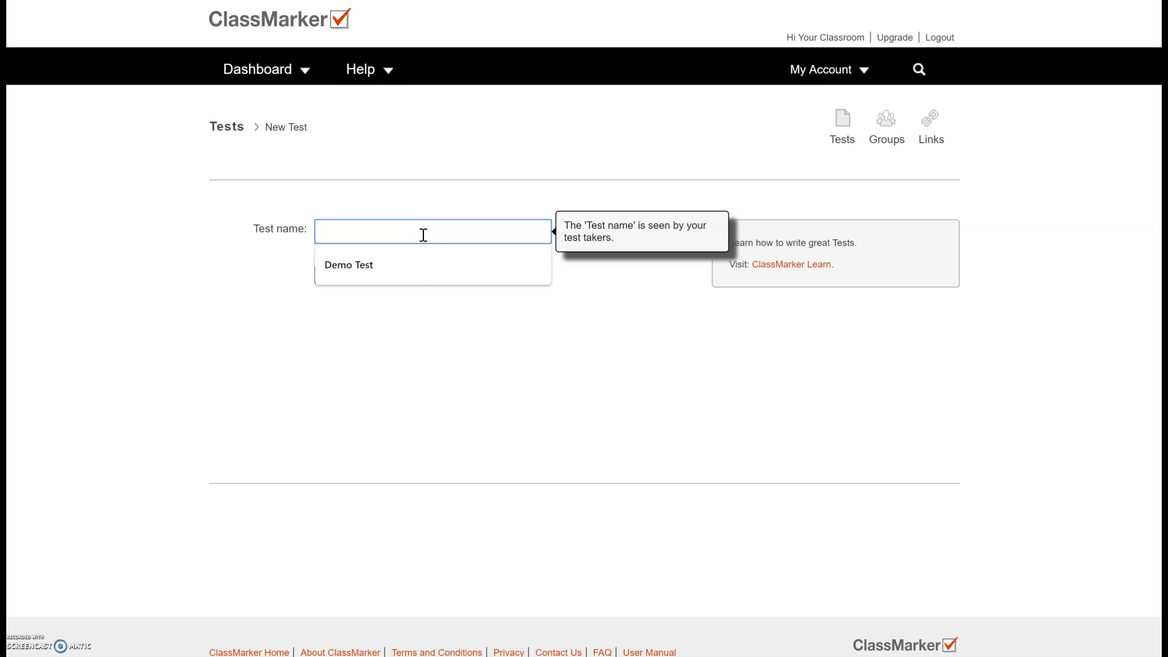
{"action": "key", "text": "Down"}
{"action": "key", "text": "Return"}
{"action": "left_click", "coordinate": [379, 279]}
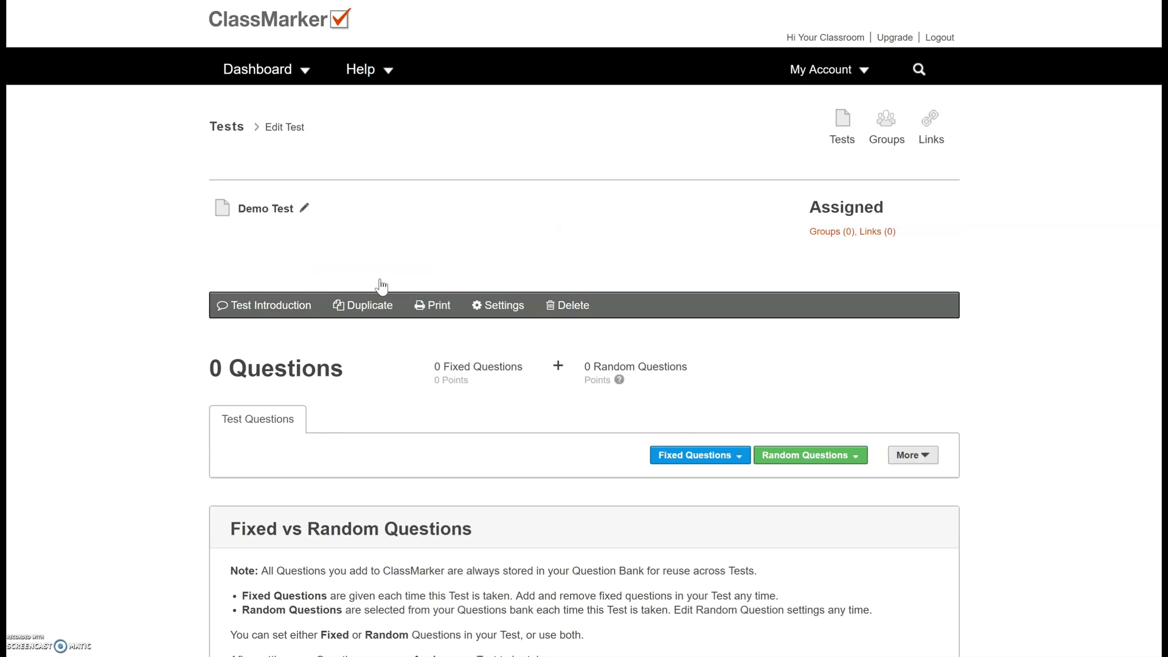
- Look over the fixed and random question options, then add a new fixed question
{"action": "scroll", "coordinate": [755, 450], "scroll_direction": "down", "scroll_amount": 2}
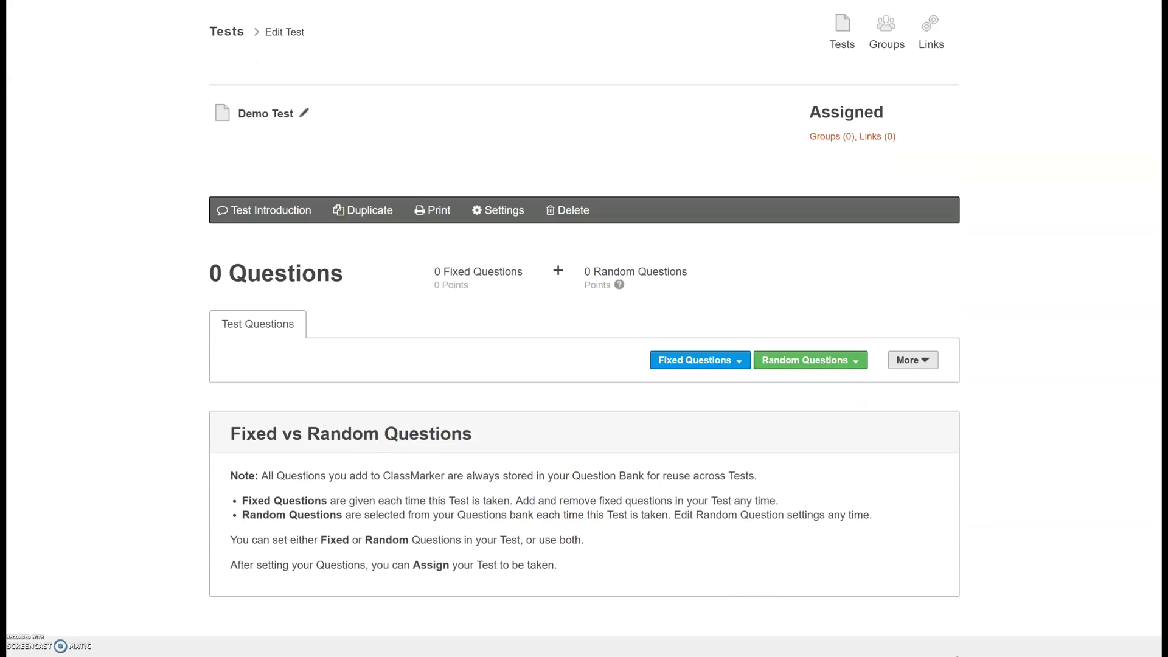
{"action": "left_click", "coordinate": [710, 326]}
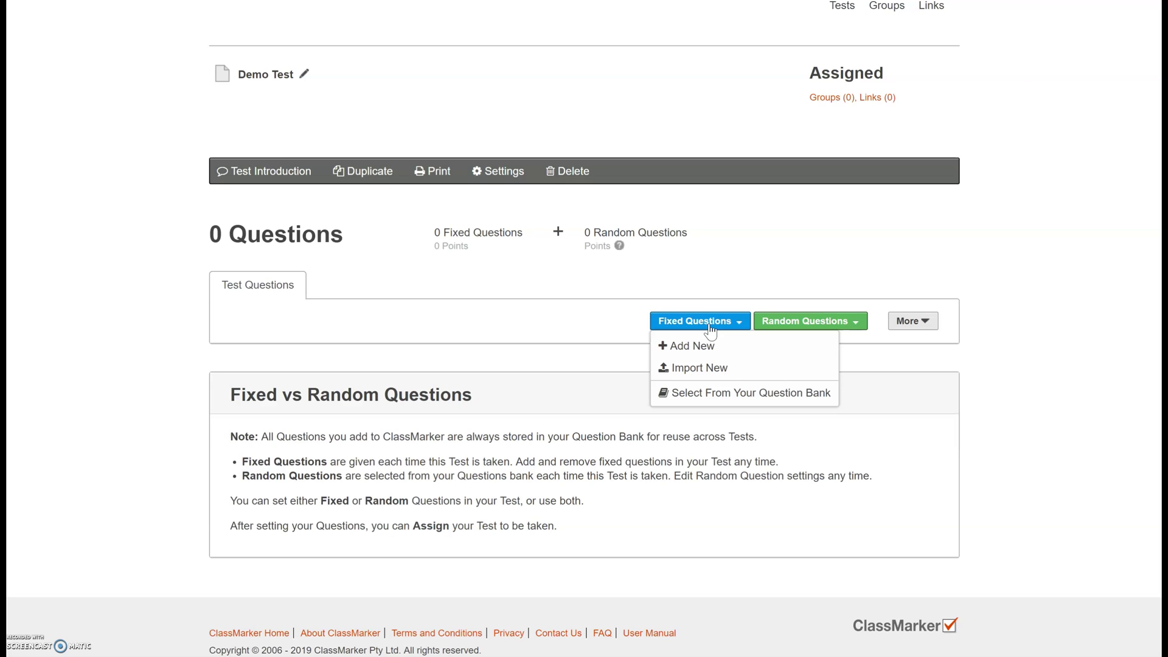
{"action": "left_click", "coordinate": [805, 320]}
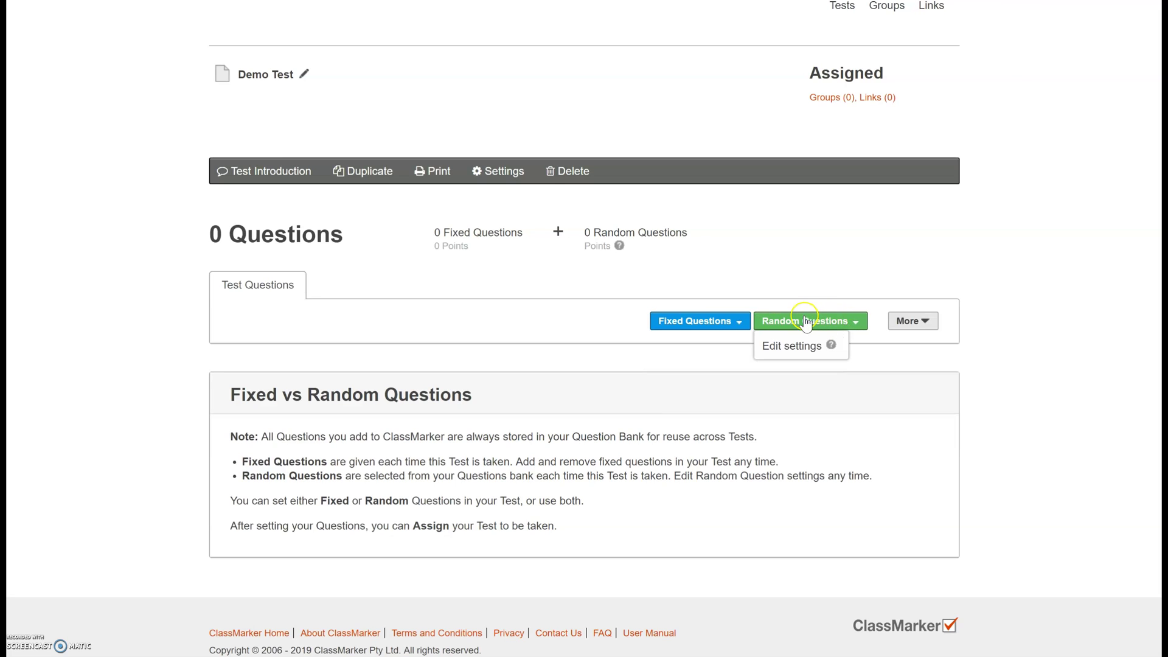
{"action": "left_click", "coordinate": [812, 315]}
{"action": "left_click", "coordinate": [818, 322]}
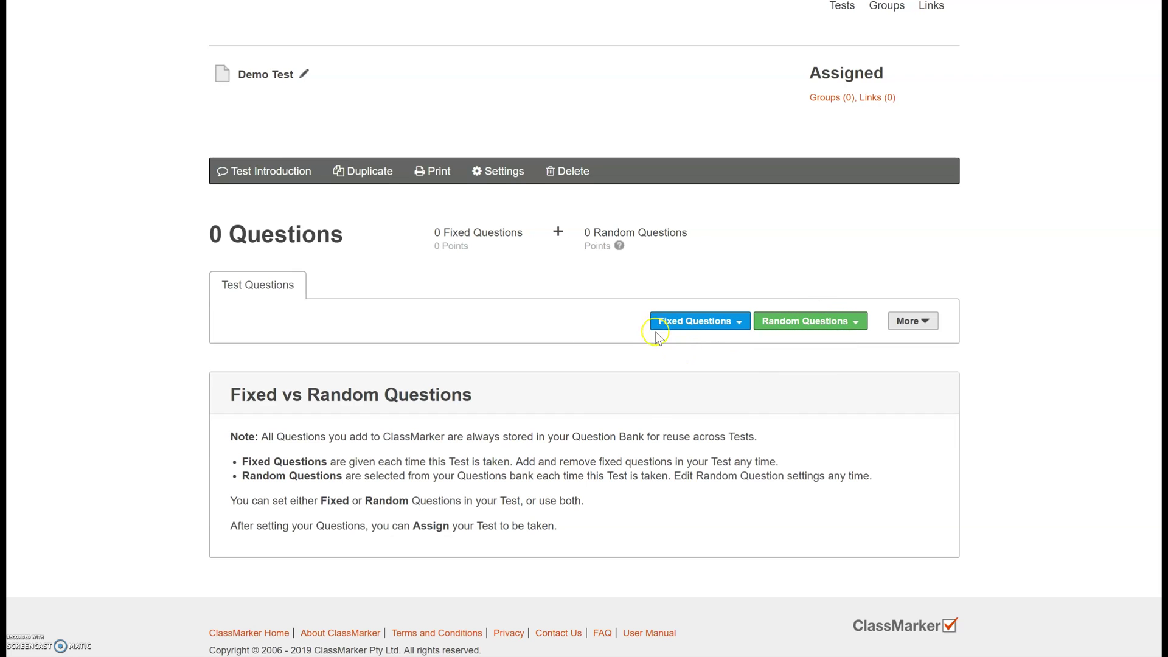
{"action": "left_click", "coordinate": [691, 322]}
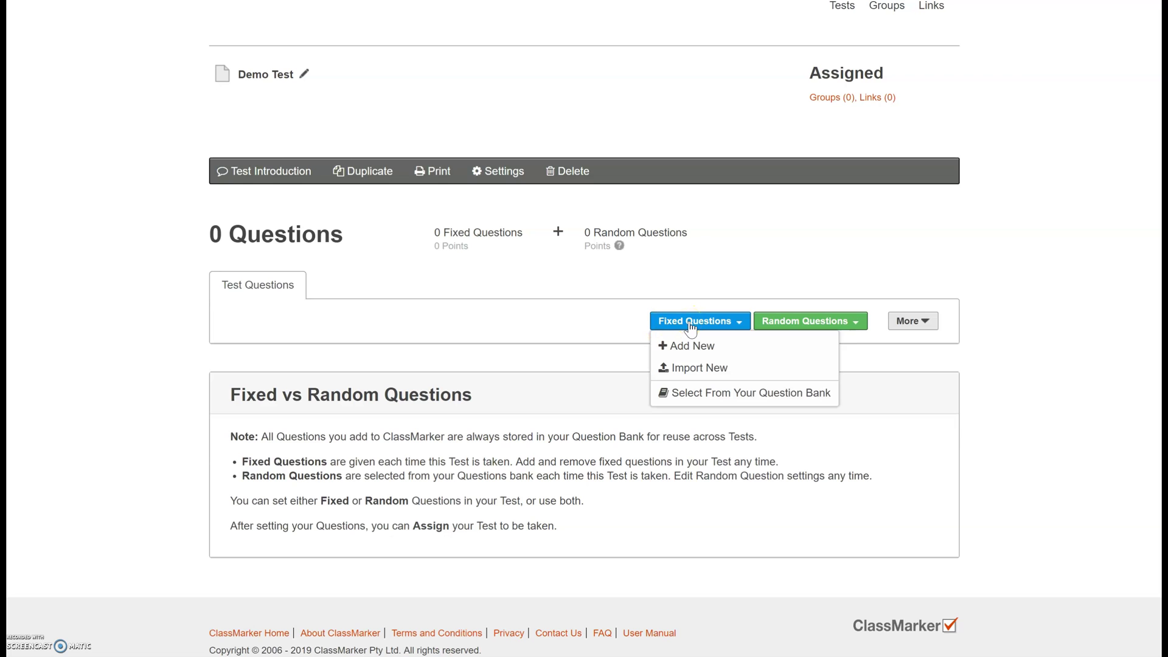
{"action": "left_click", "coordinate": [696, 352]}
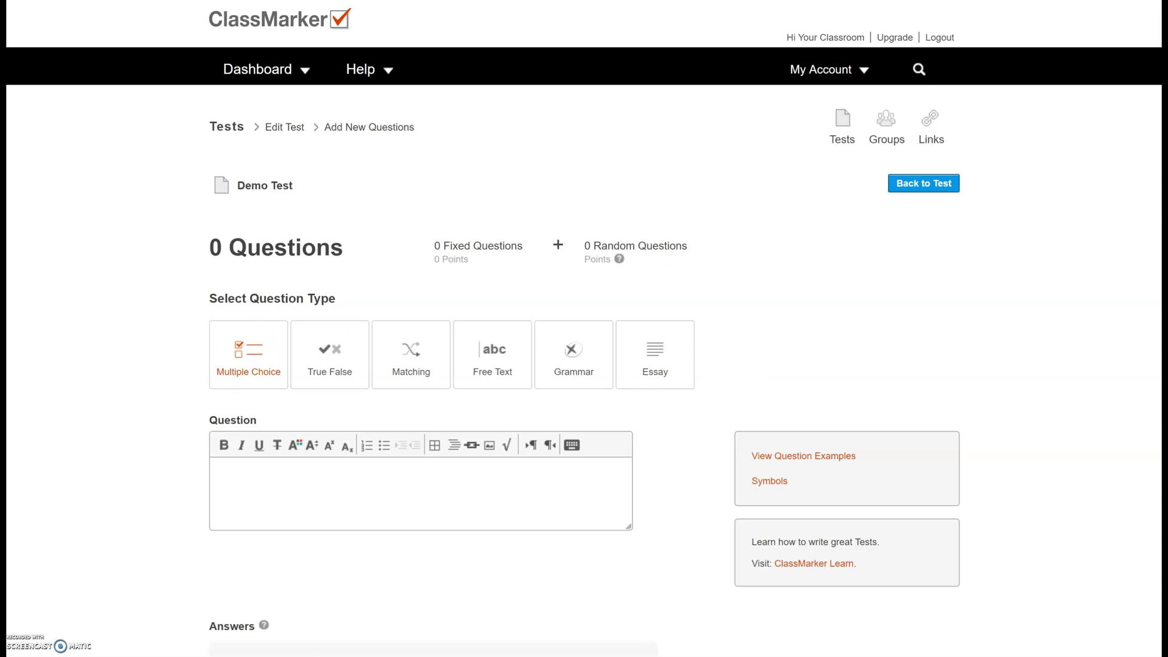
- Try the True False, Matching, Free Text and Grammar types, ending on Essay
{"action": "scroll", "coordinate": [584, 328], "scroll_direction": "down", "scroll_amount": 3}
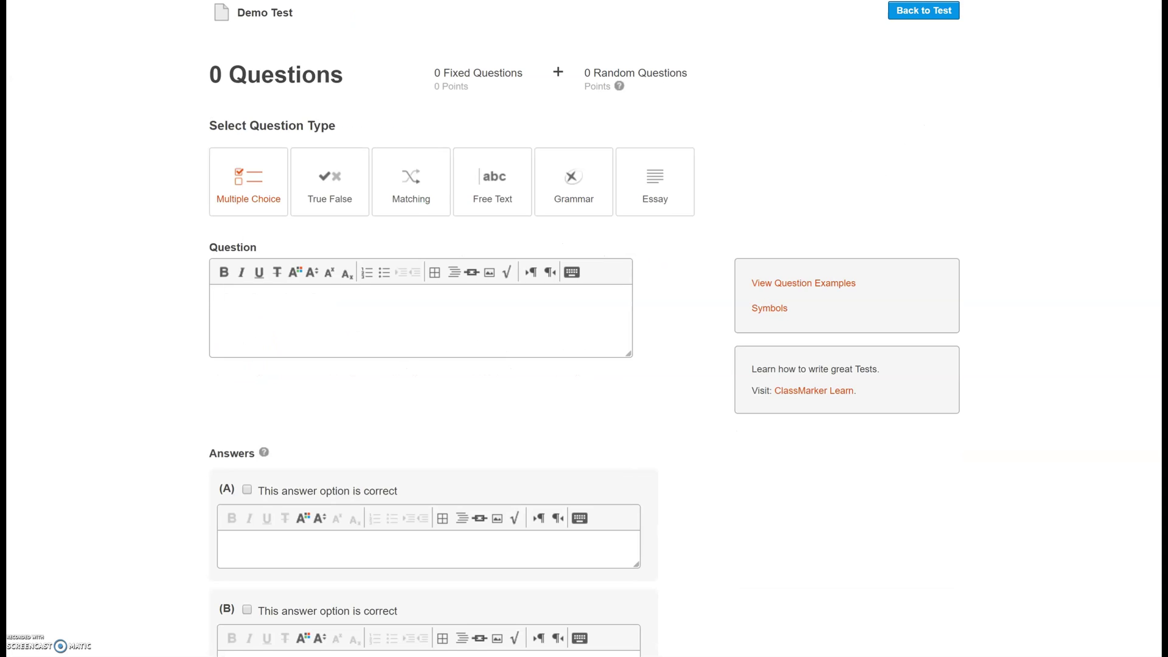
{"action": "left_click", "coordinate": [333, 203]}
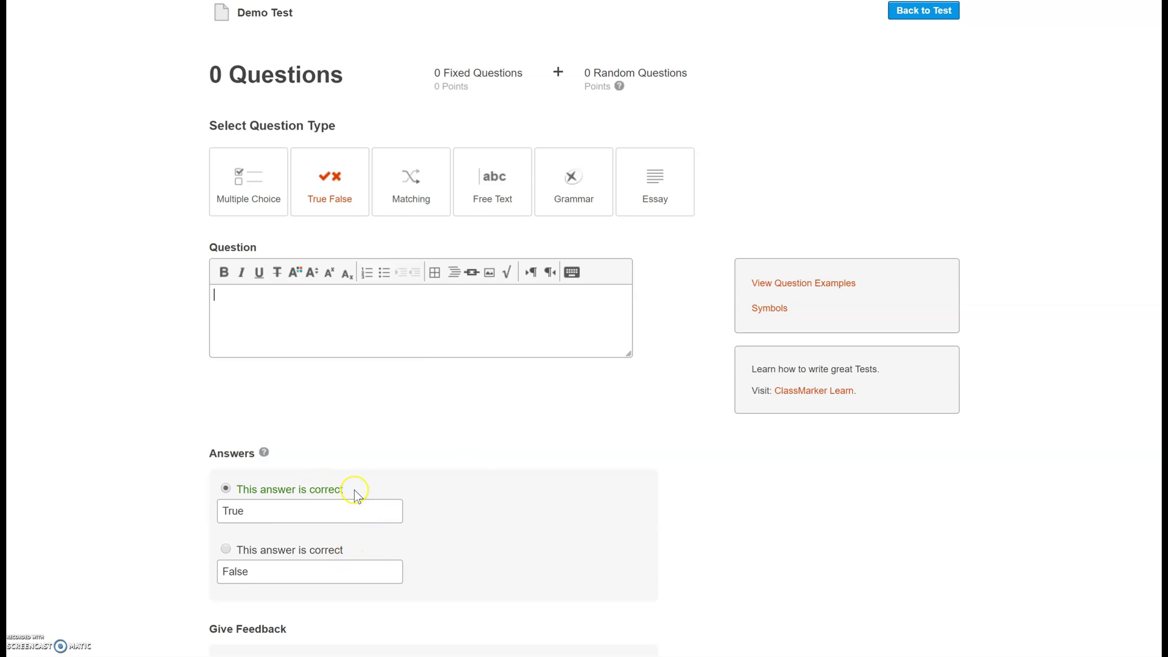
{"action": "left_click", "coordinate": [414, 185]}
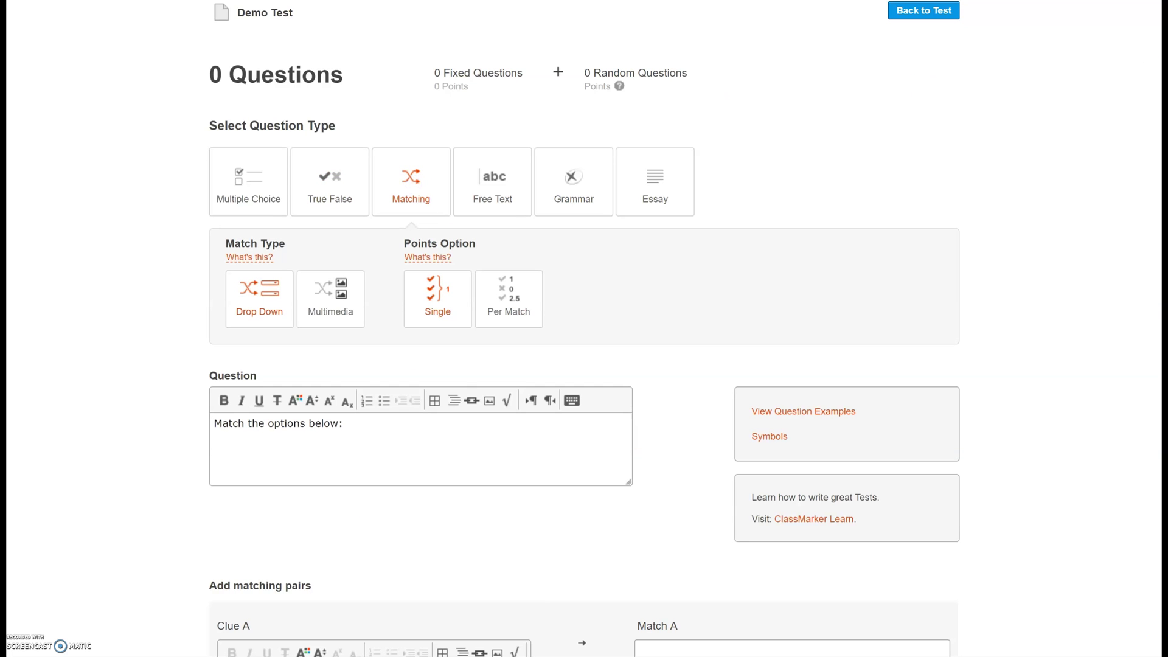
{"action": "scroll", "coordinate": [414, 186], "scroll_direction": "down", "scroll_amount": 7}
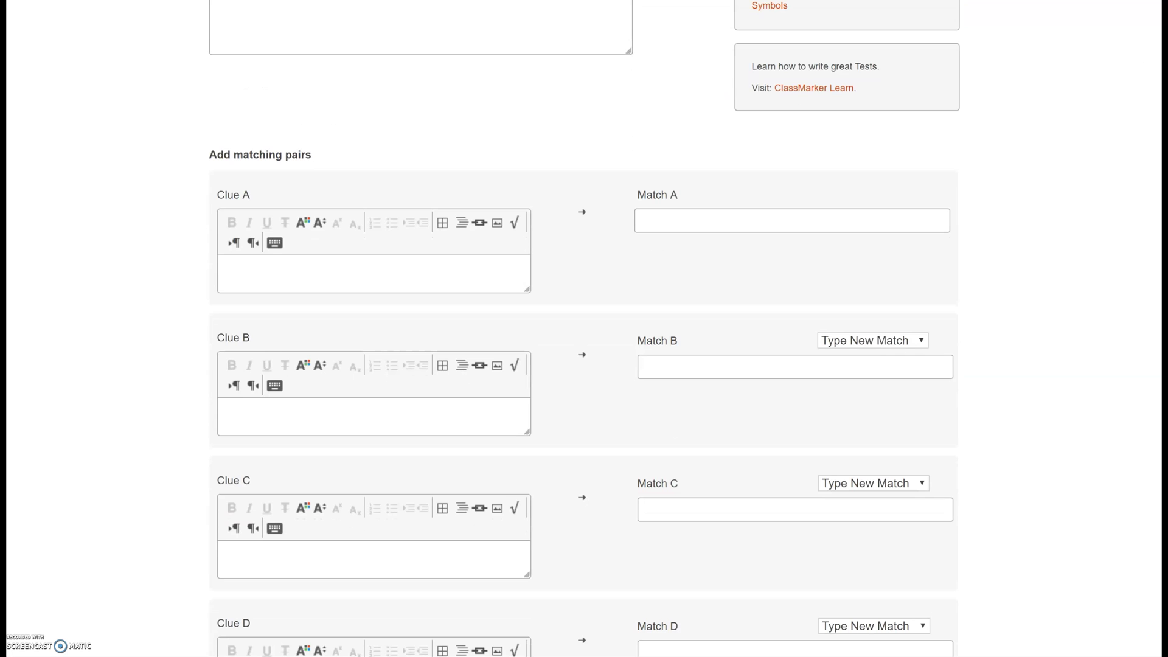
{"action": "scroll", "coordinate": [561, 202], "scroll_direction": "up", "scroll_amount": 8}
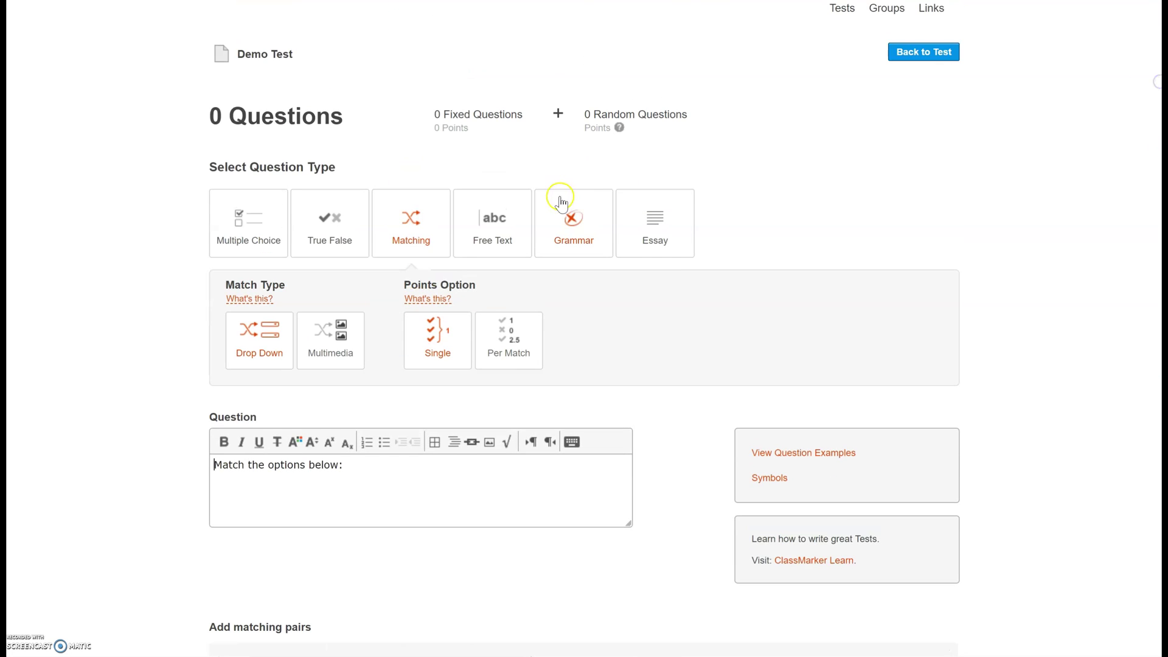
{"action": "left_click", "coordinate": [496, 235]}
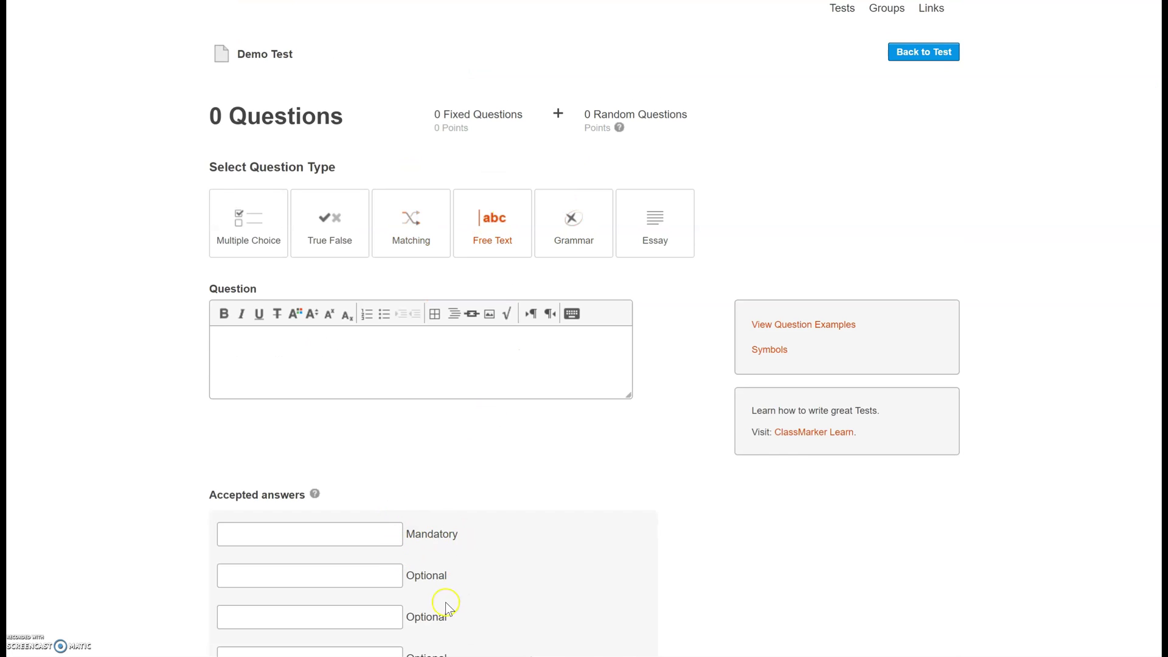
{"action": "left_click", "coordinate": [582, 218]}
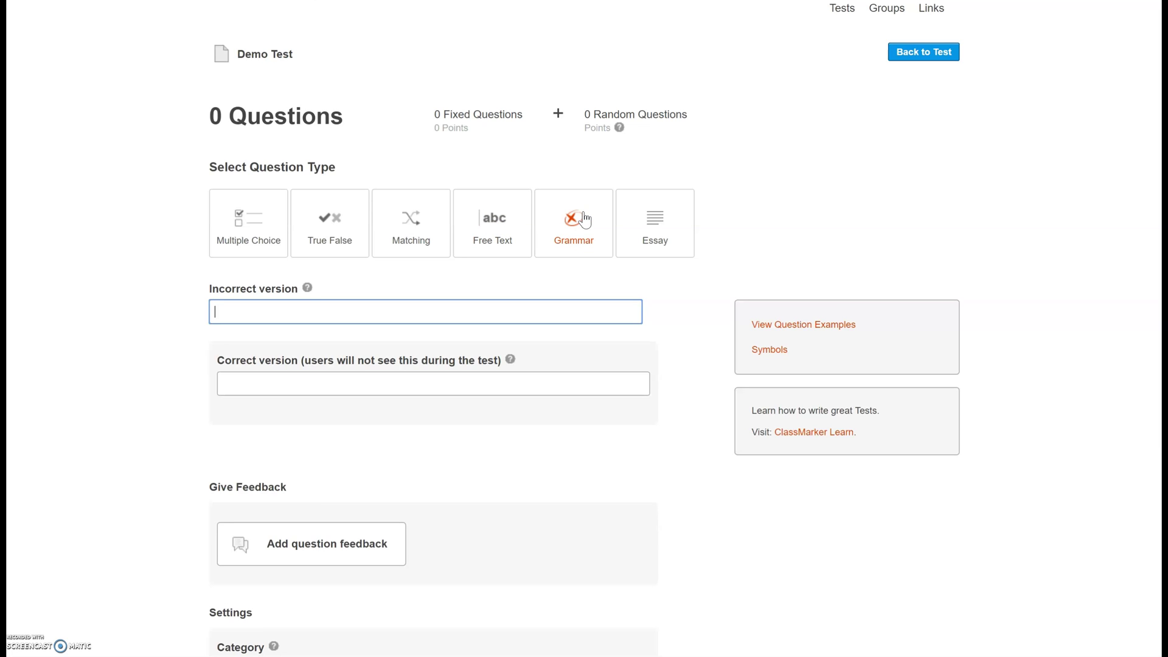
{"action": "left_click", "coordinate": [650, 223]}
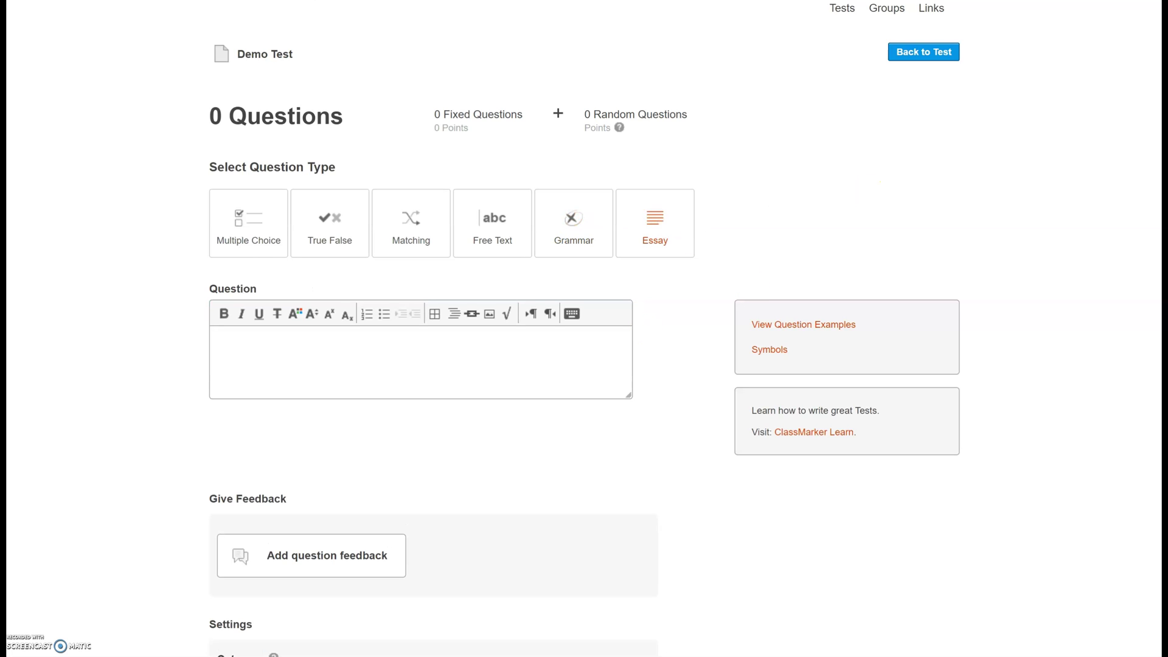
{"action": "scroll", "coordinate": [584, 329], "scroll_direction": "down", "scroll_amount": 3}
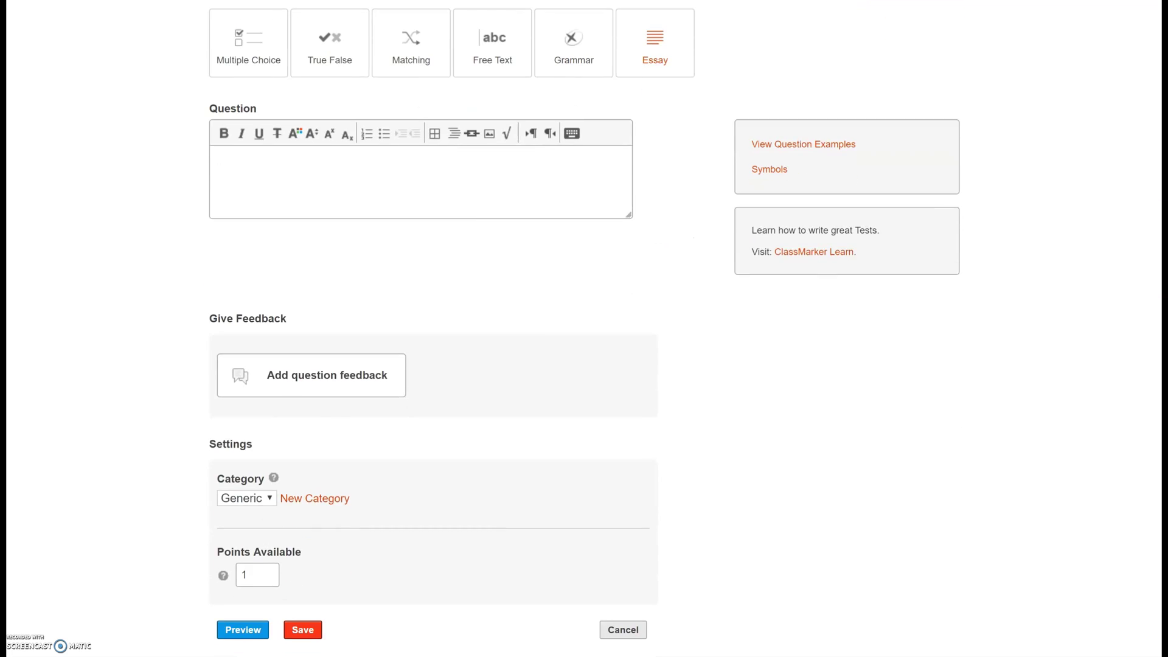
{"action": "scroll", "coordinate": [426, 329], "scroll_direction": "up", "scroll_amount": 3}
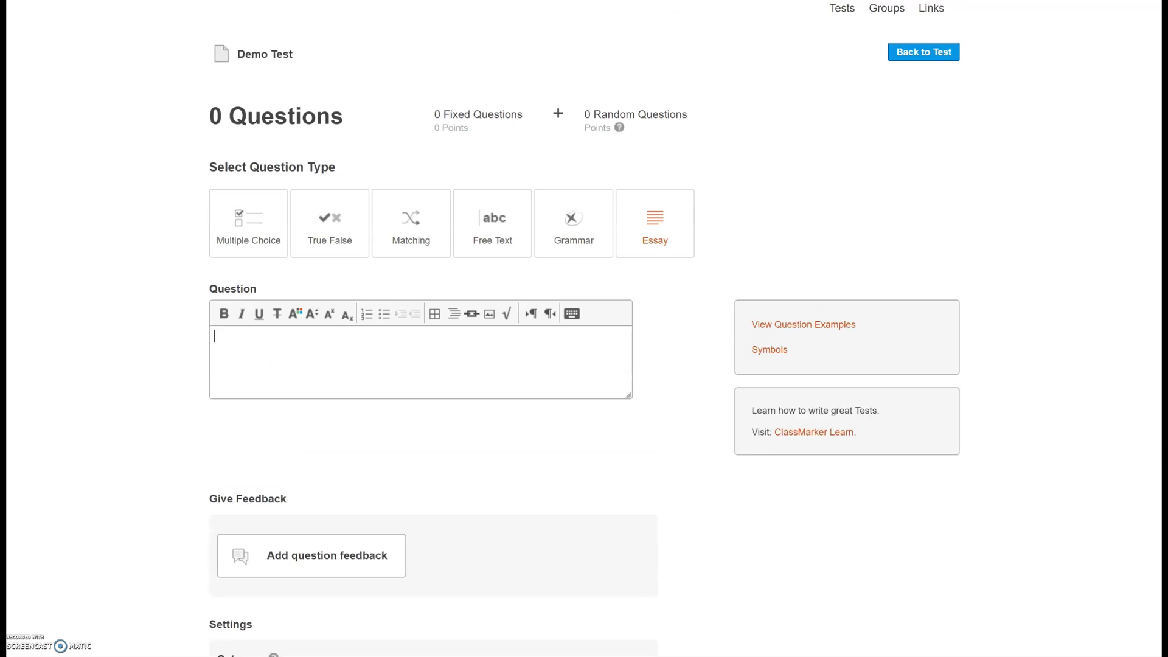
- Switch to Multiple Choice and enter the question 'What color is grass'
{"action": "left_click", "coordinate": [248, 241]}
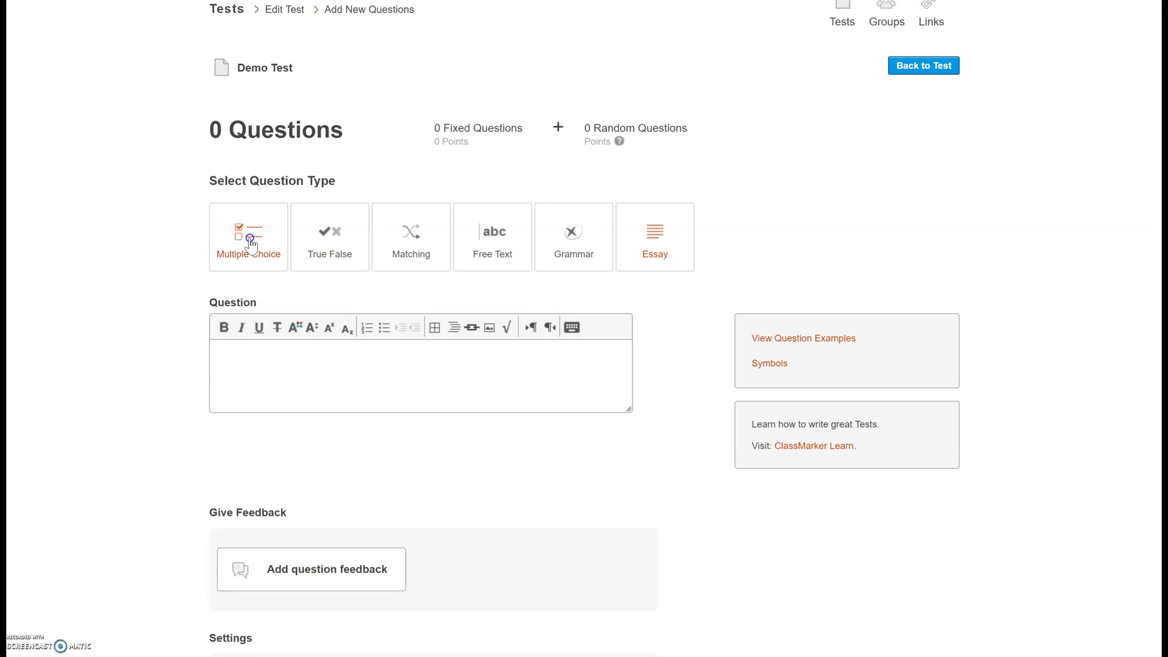
{"action": "left_click", "coordinate": [305, 400]}
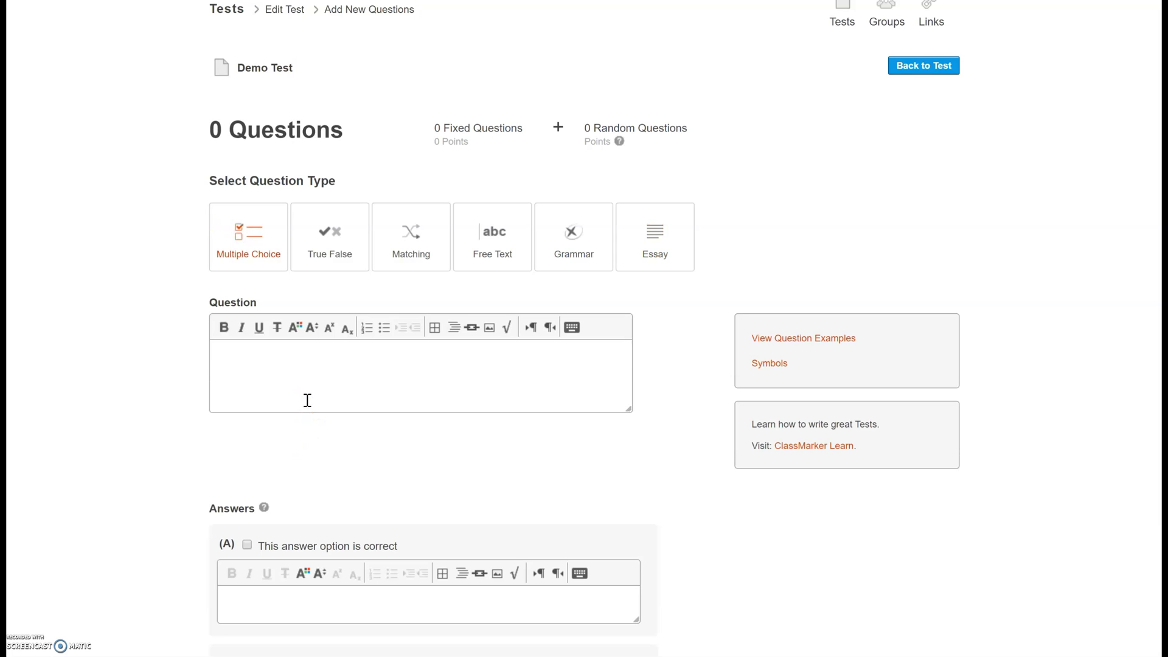
{"action": "type", "text": "What color is grass?"}
{"action": "scroll", "coordinate": [222, 361], "scroll_direction": "down", "scroll_amount": 5}
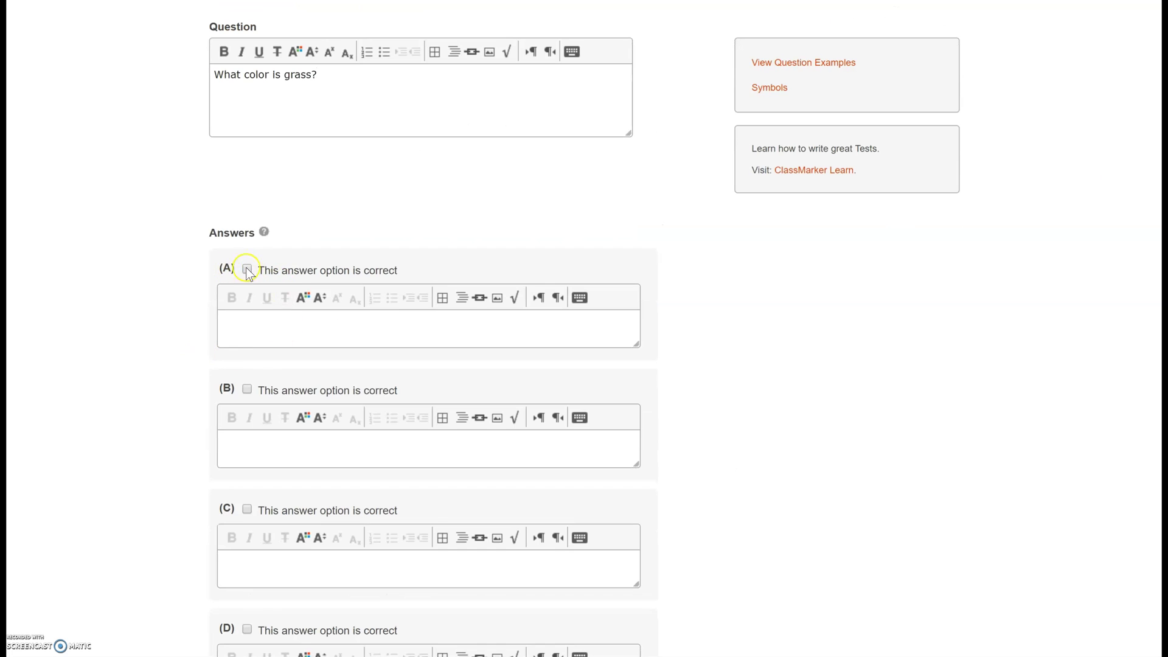
- Mark answer A correct, enter answers green, blue, purple, pink, and save
{"action": "left_click", "coordinate": [247, 270]}
{"action": "left_click", "coordinate": [253, 331]}
{"action": "type", "text": "green"}
{"action": "left_click", "coordinate": [296, 444]}
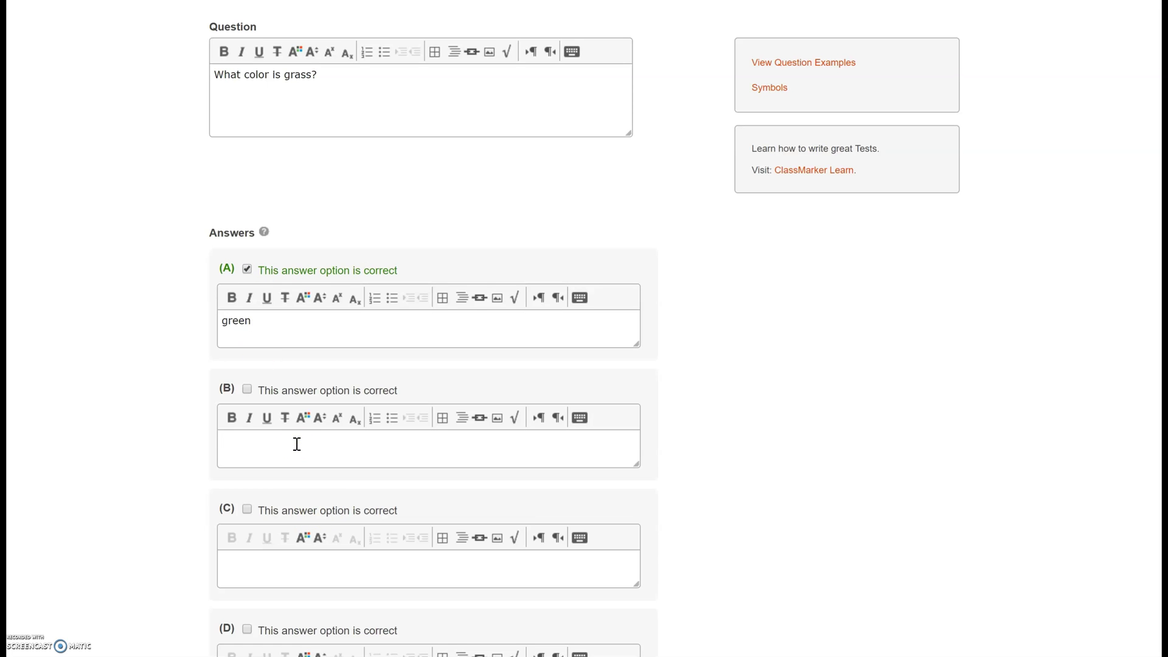
{"action": "type", "text": "blue"}
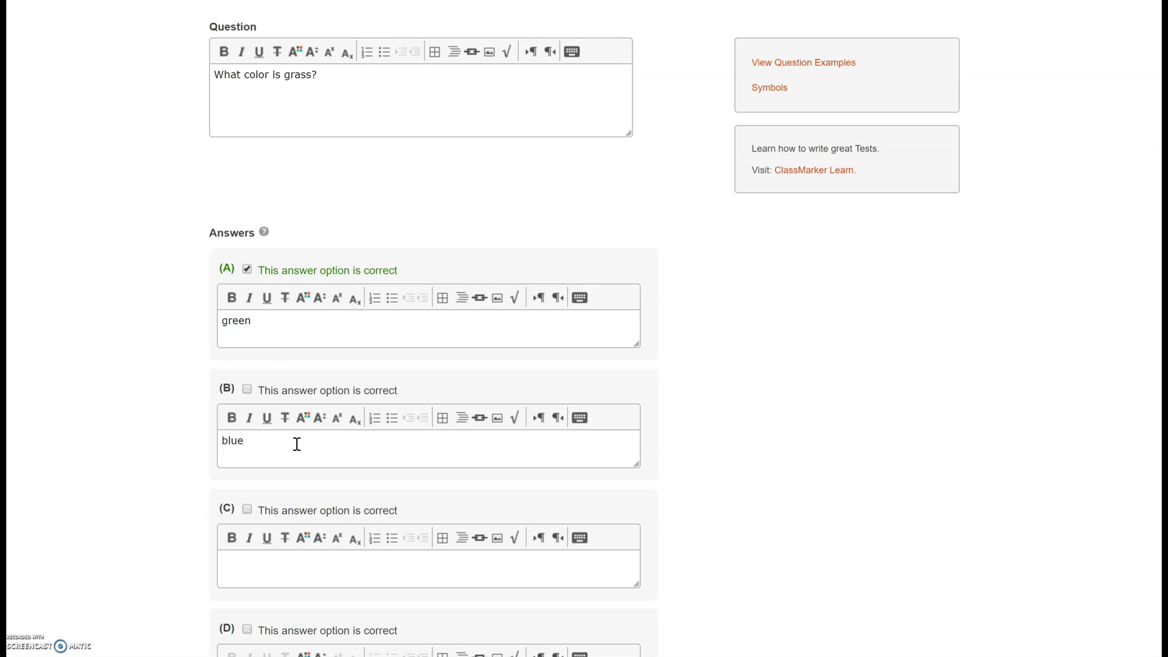
{"action": "type", "text": "purple"}
{"action": "scroll", "coordinate": [665, 404], "scroll_direction": "down", "scroll_amount": 3}
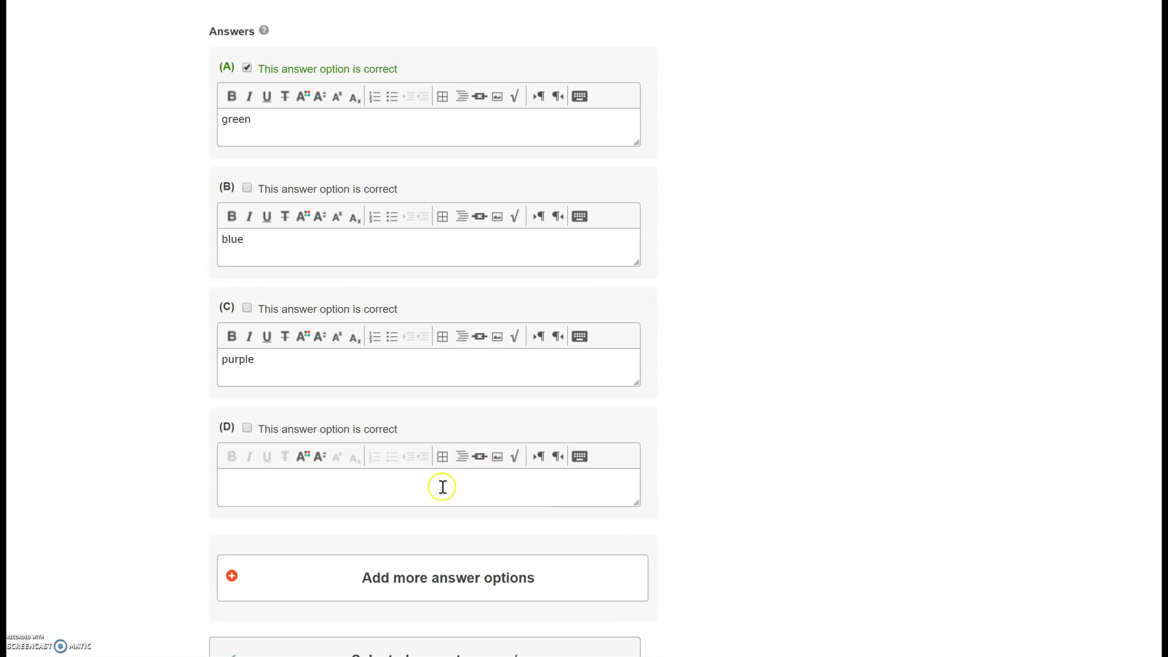
{"action": "left_click", "coordinate": [443, 487]}
{"action": "type", "text": "pink"}
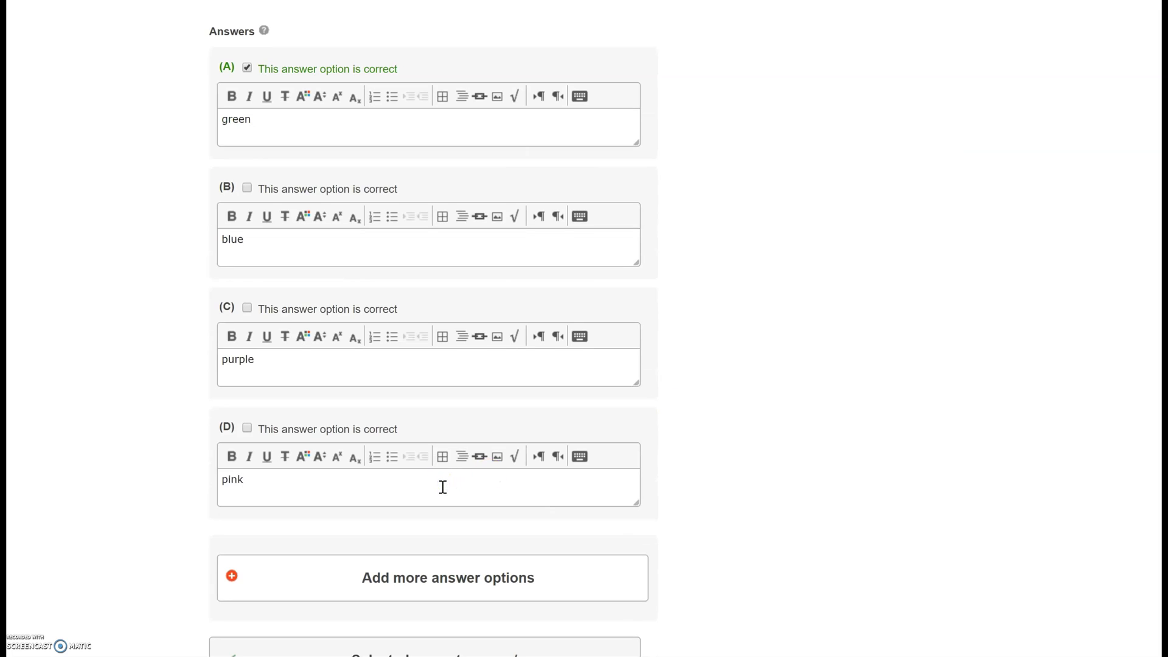
{"action": "scroll", "coordinate": [433, 329], "scroll_direction": "down", "scroll_amount": 10}
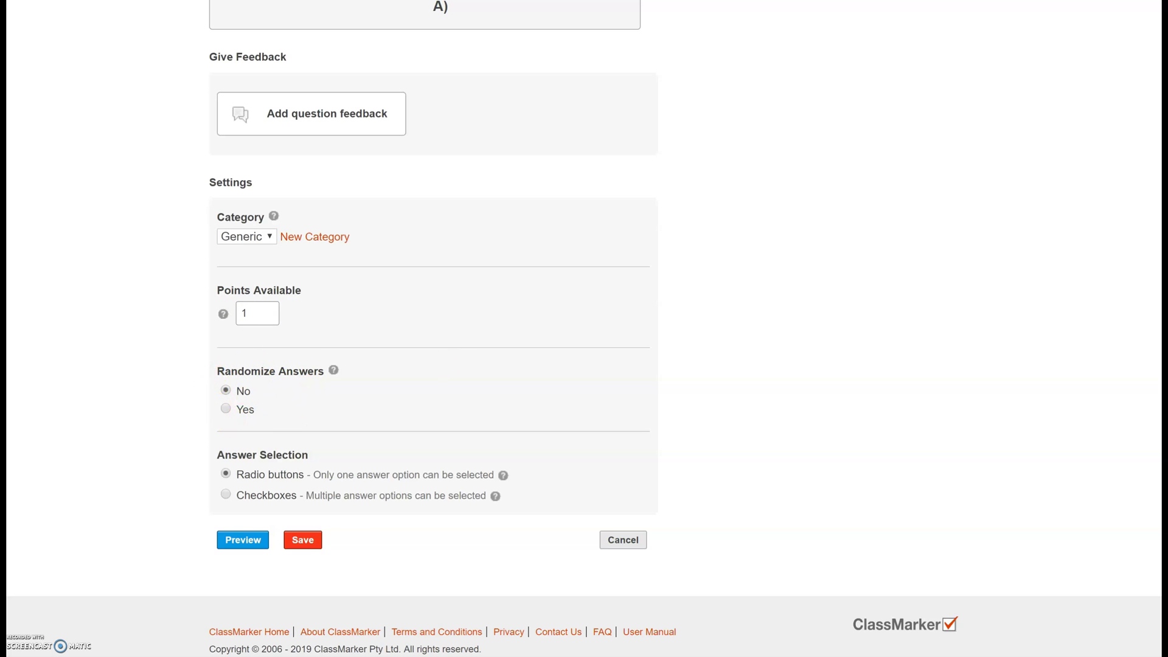
{"action": "scroll", "coordinate": [433, 329], "scroll_direction": "up", "scroll_amount": 10}
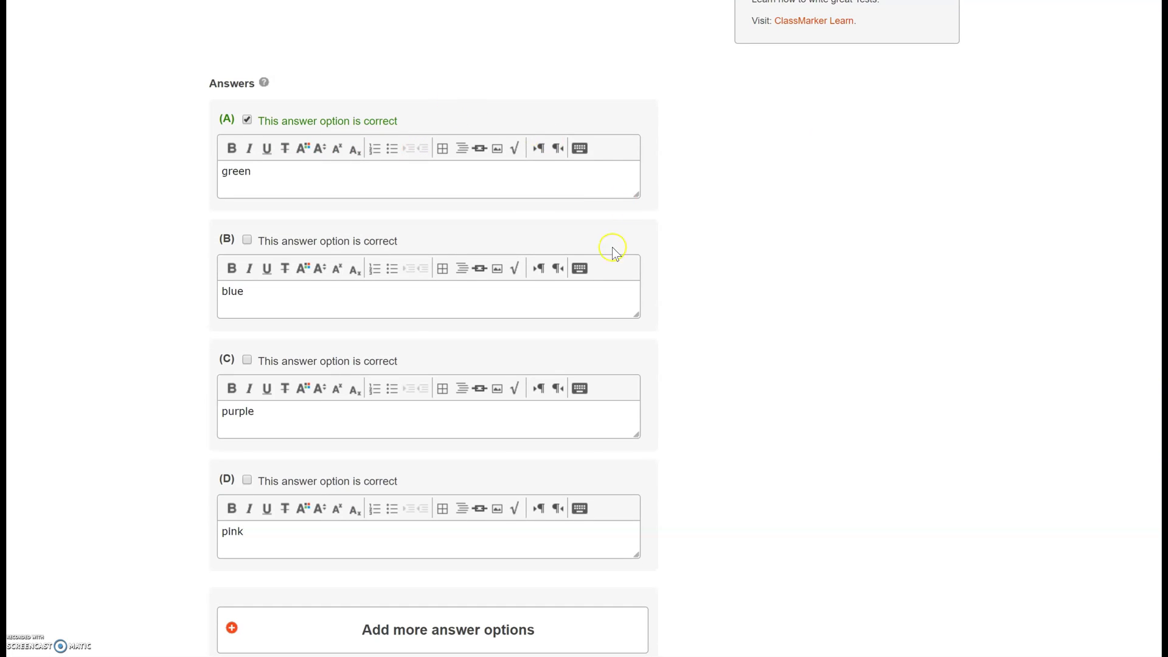
{"action": "scroll", "coordinate": [713, 430], "scroll_direction": "down", "scroll_amount": 10}
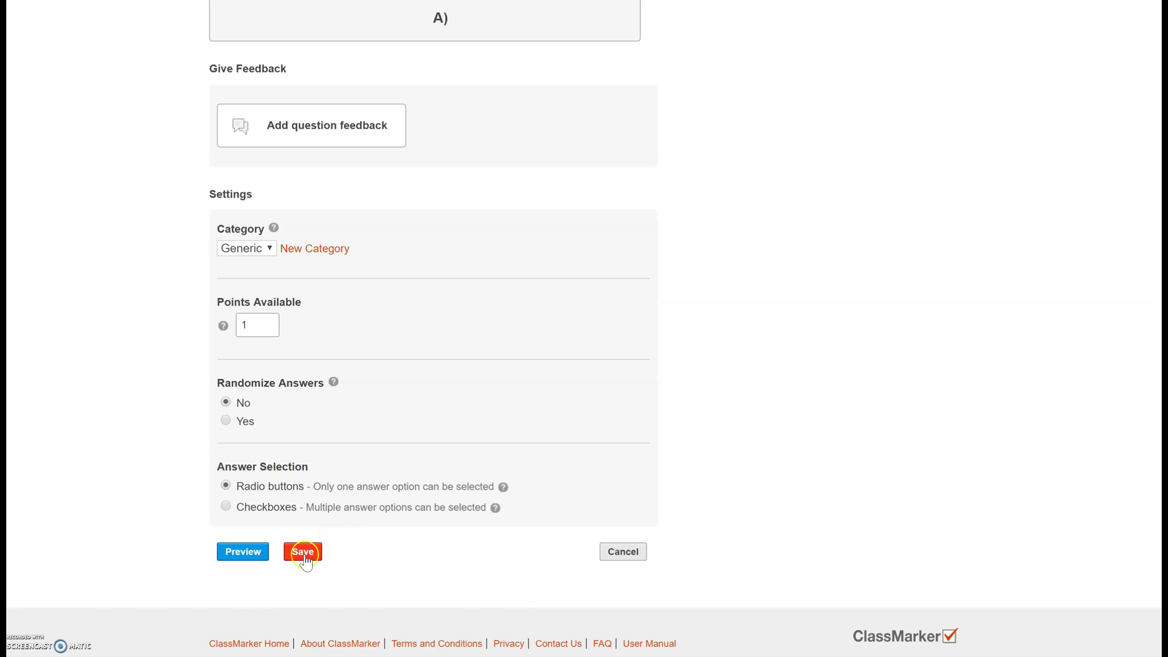
{"action": "left_click", "coordinate": [304, 554]}
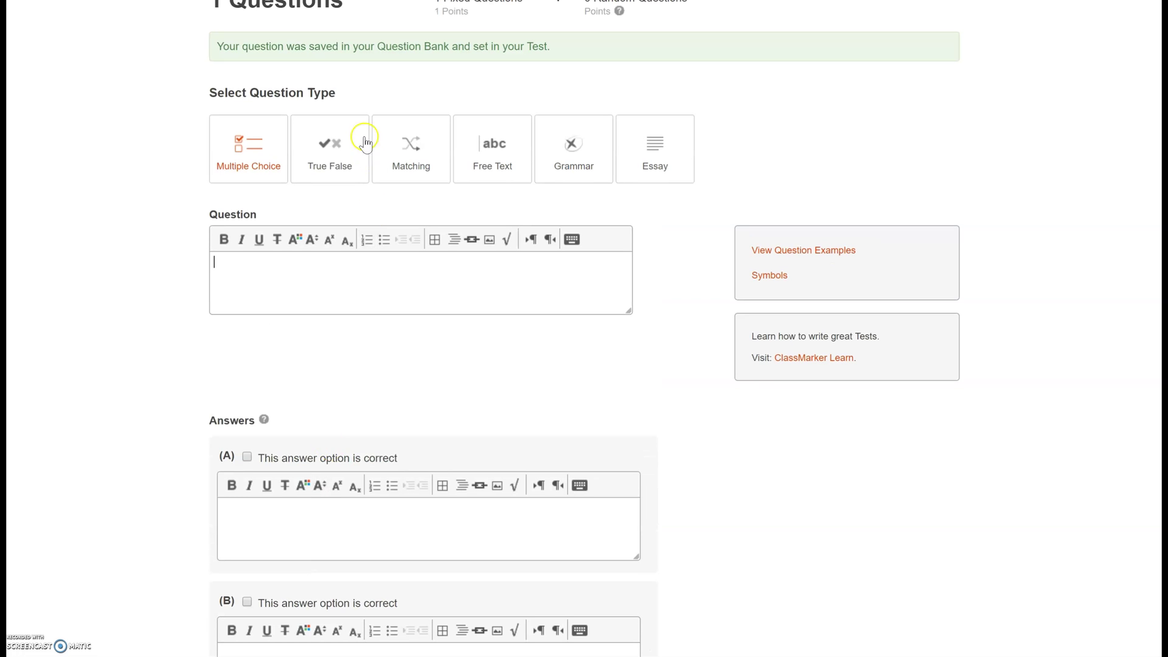
- Switch to Matching and write 'Add the following numbers and match to the correct answer'
{"action": "left_click", "coordinate": [418, 162]}
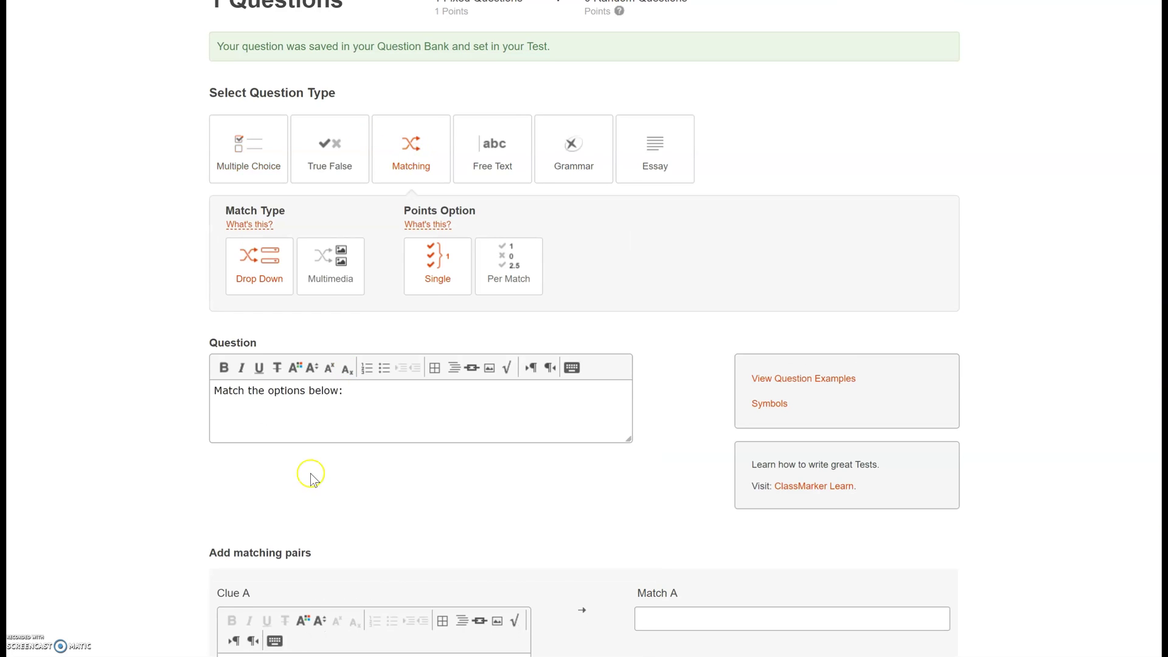
{"action": "left_click", "coordinate": [394, 345]}
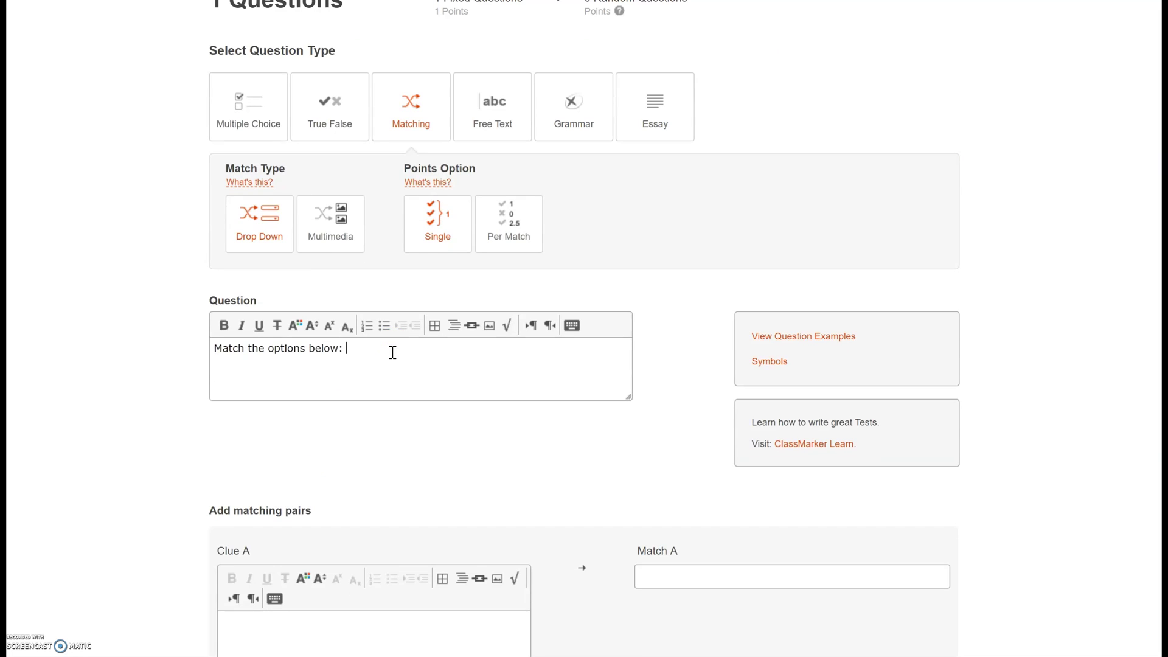
{"action": "type", "text": "Add the following numbers"}
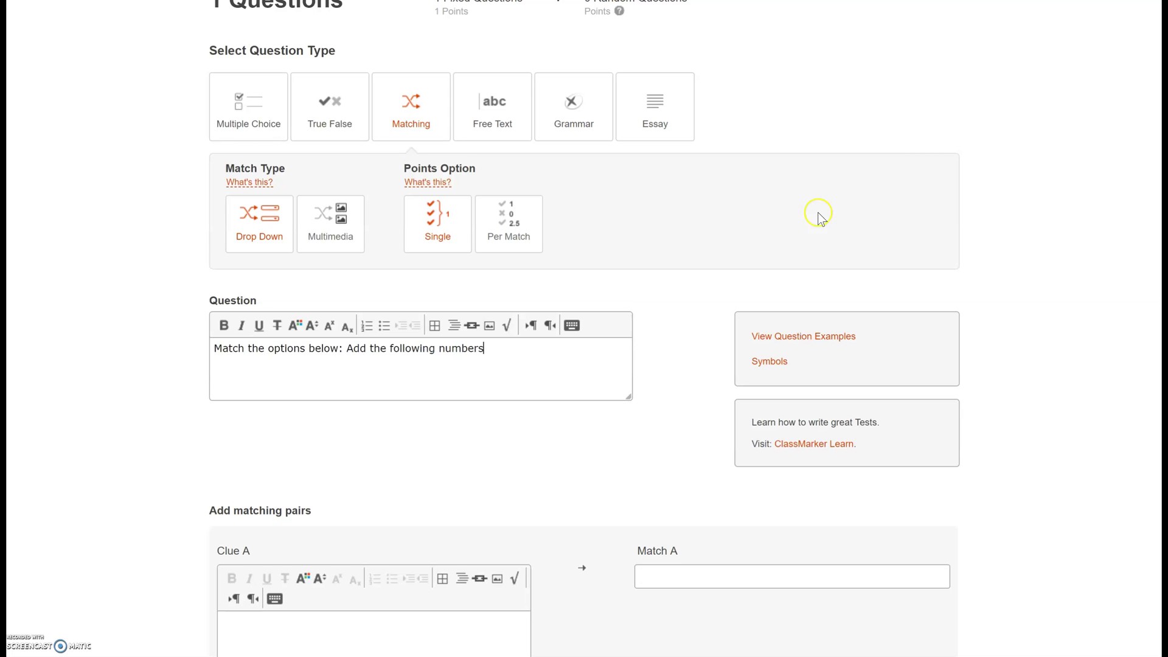
{"action": "scroll", "coordinate": [584, 328], "scroll_direction": "down", "scroll_amount": 5}
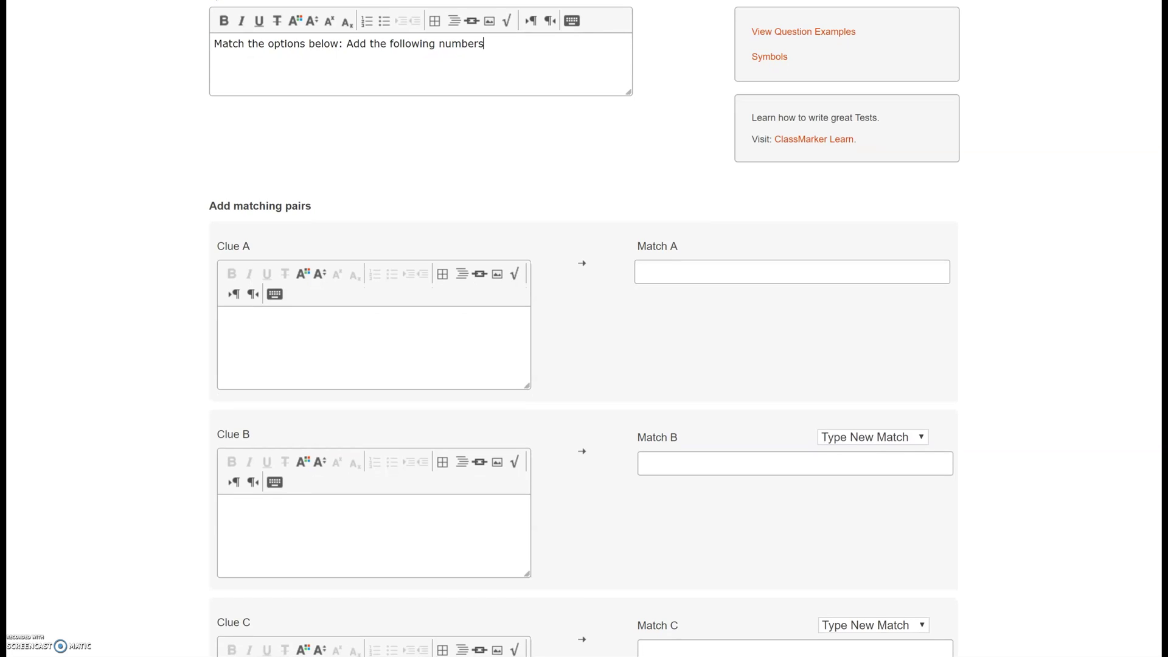
{"action": "type", "text": "and match to the correct answer."}
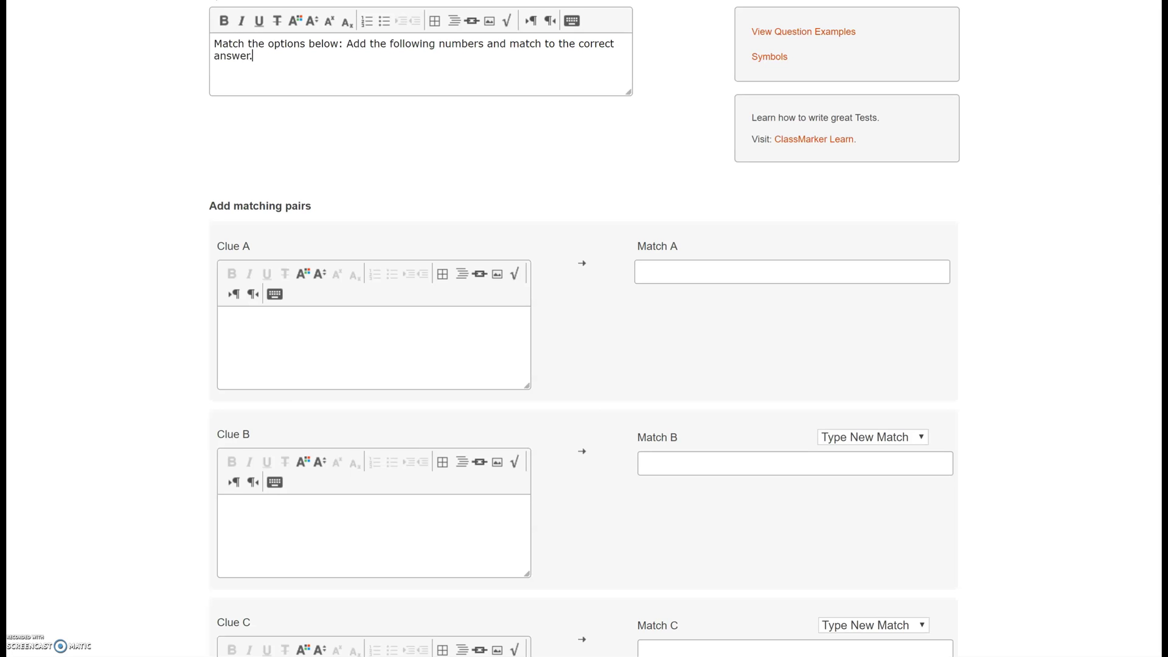
- Enter clues 1+1, 1+2, 1+3 with matches 2, 3, 4, and save the question
{"action": "left_click", "coordinate": [389, 344]}
{"action": "type", "text": "1+1"}
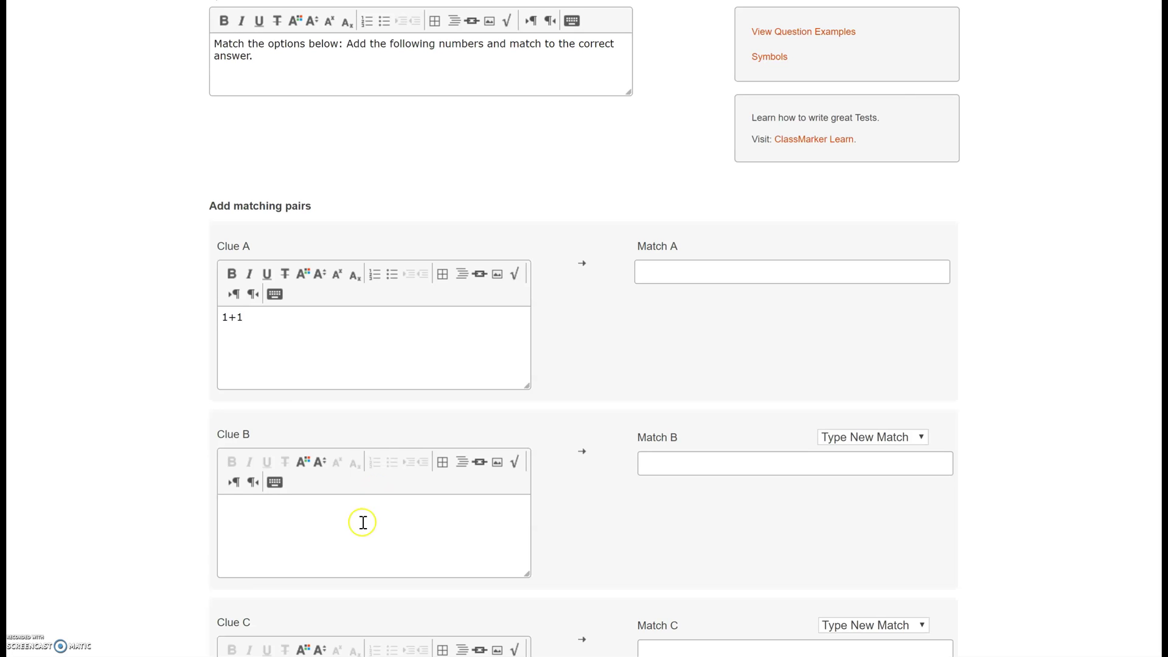
{"action": "left_click", "coordinate": [360, 532]}
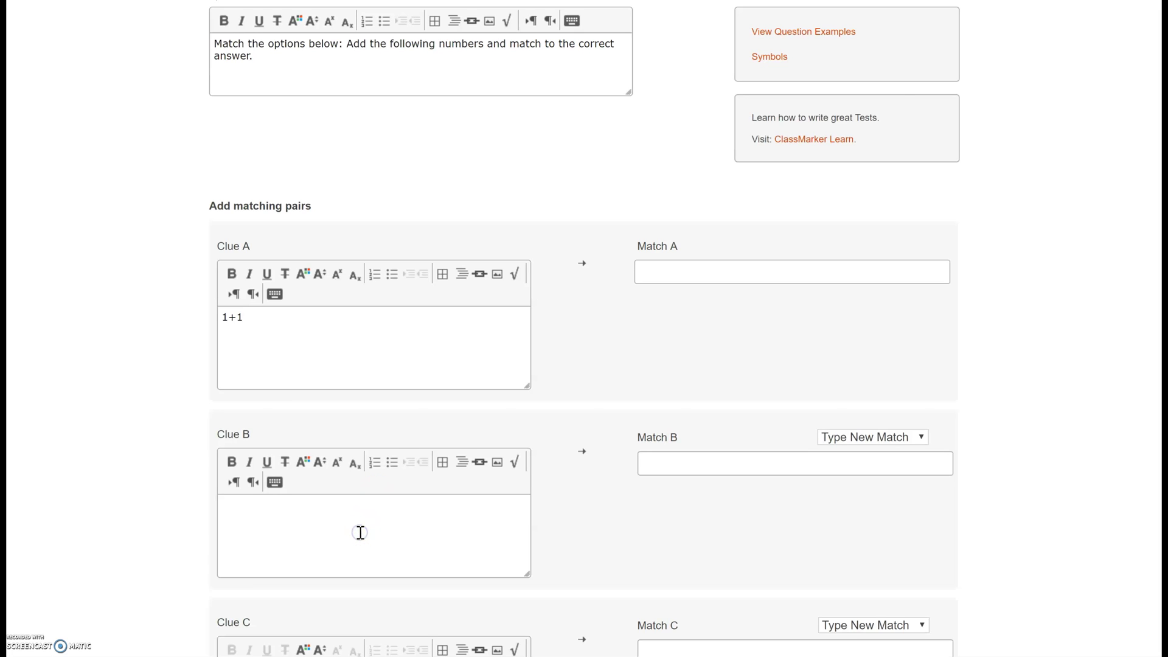
{"action": "type", "text": "1+2"}
{"action": "scroll", "coordinate": [584, 328], "scroll_direction": "down", "scroll_amount": 4}
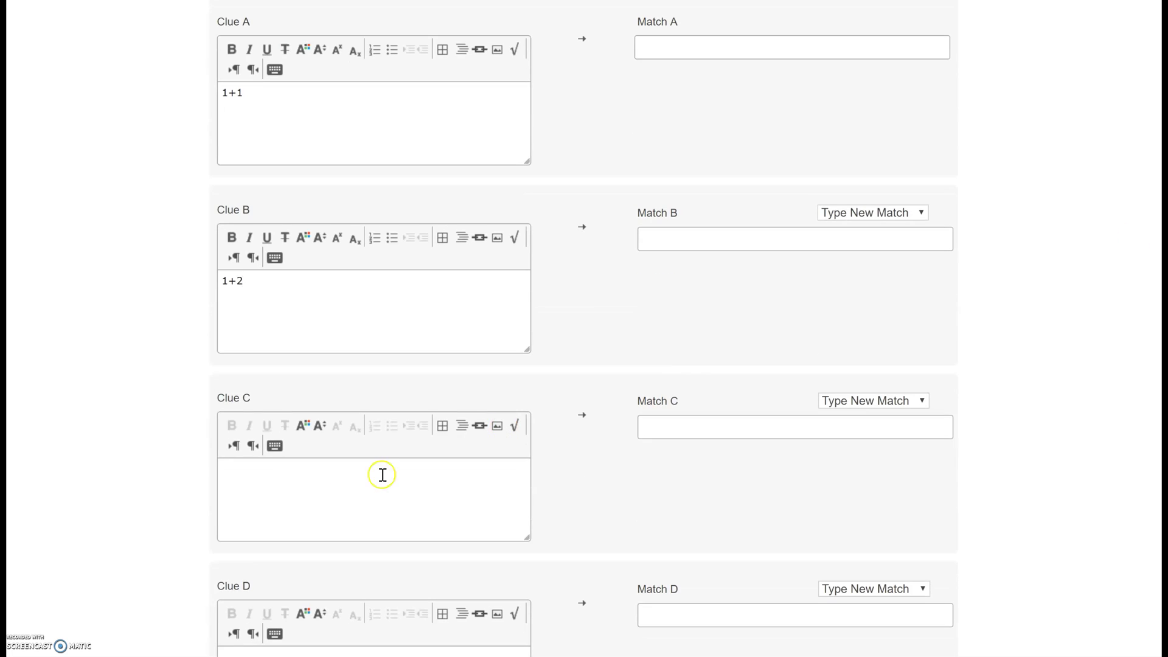
{"action": "left_click", "coordinate": [314, 493]}
{"action": "type", "text": "1."}
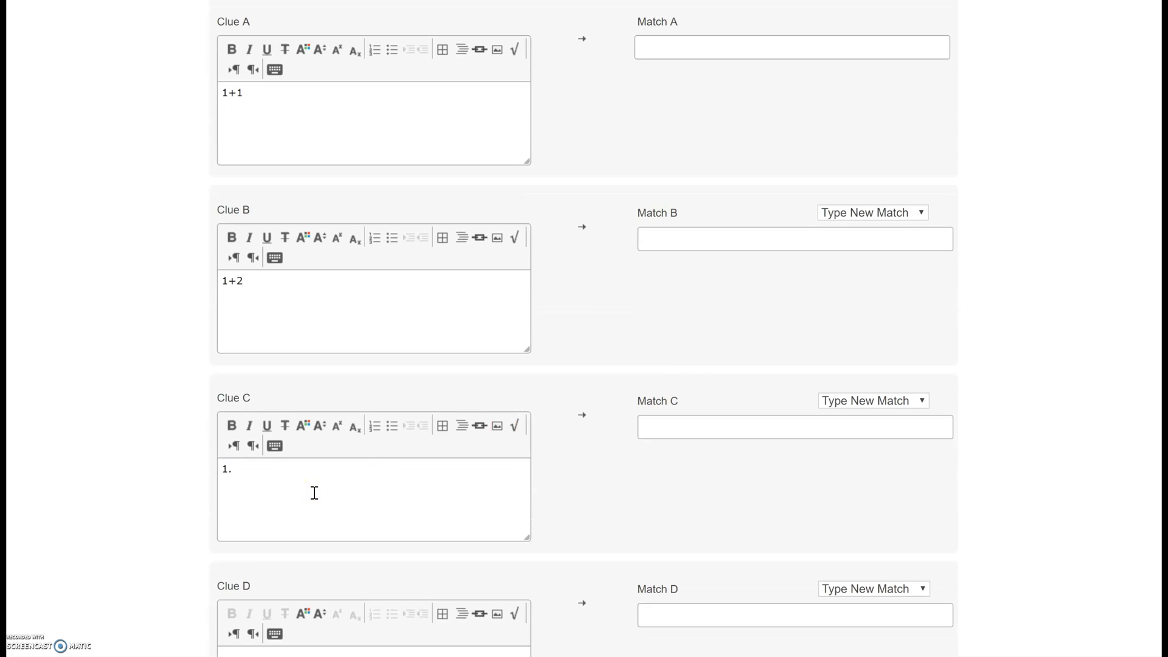
{"action": "type", "text": "+3"}
{"action": "left_click", "coordinate": [688, 50]}
{"action": "key", "text": "Tab"}
{"action": "key", "text": "Tab"}
{"action": "key", "text": "Tab"}
{"action": "key", "text": "Tab"}
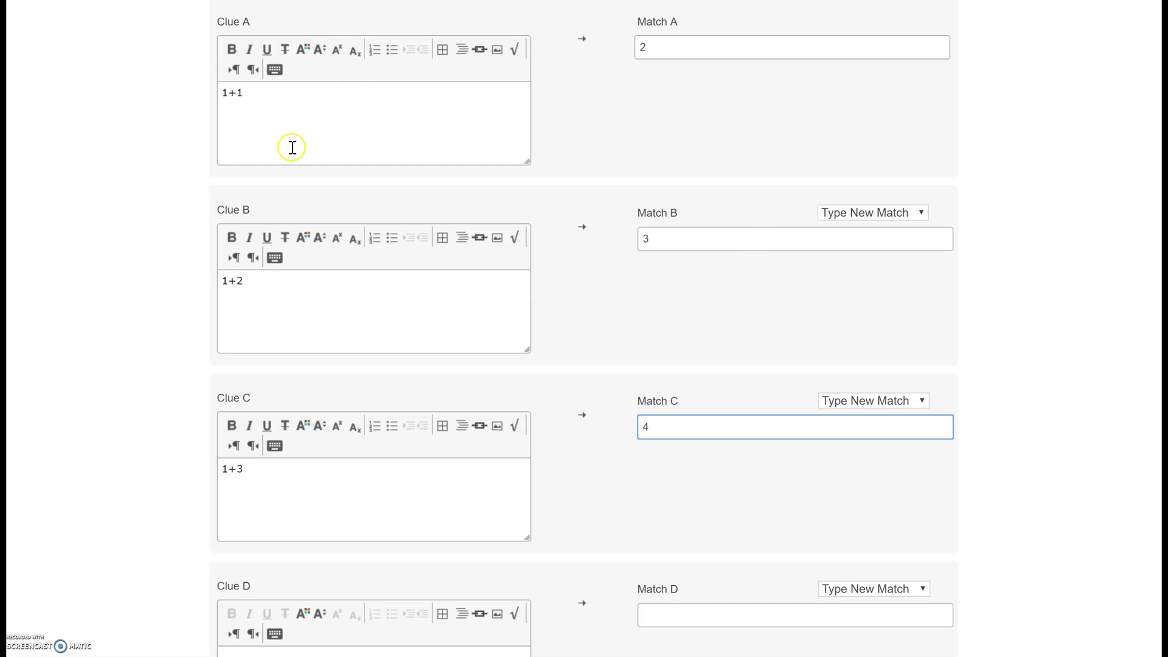
{"action": "scroll", "coordinate": [584, 323], "scroll_direction": "down", "scroll_amount": 15}
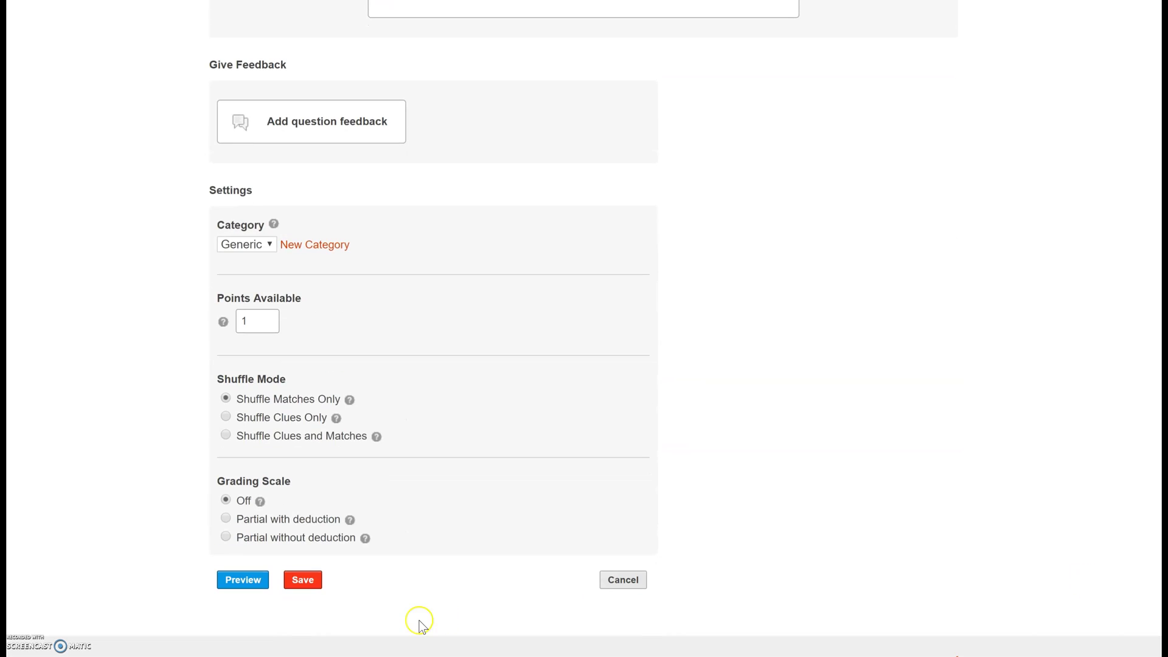
{"action": "left_click", "coordinate": [306, 585]}
{"action": "left_click", "coordinate": [305, 583]}
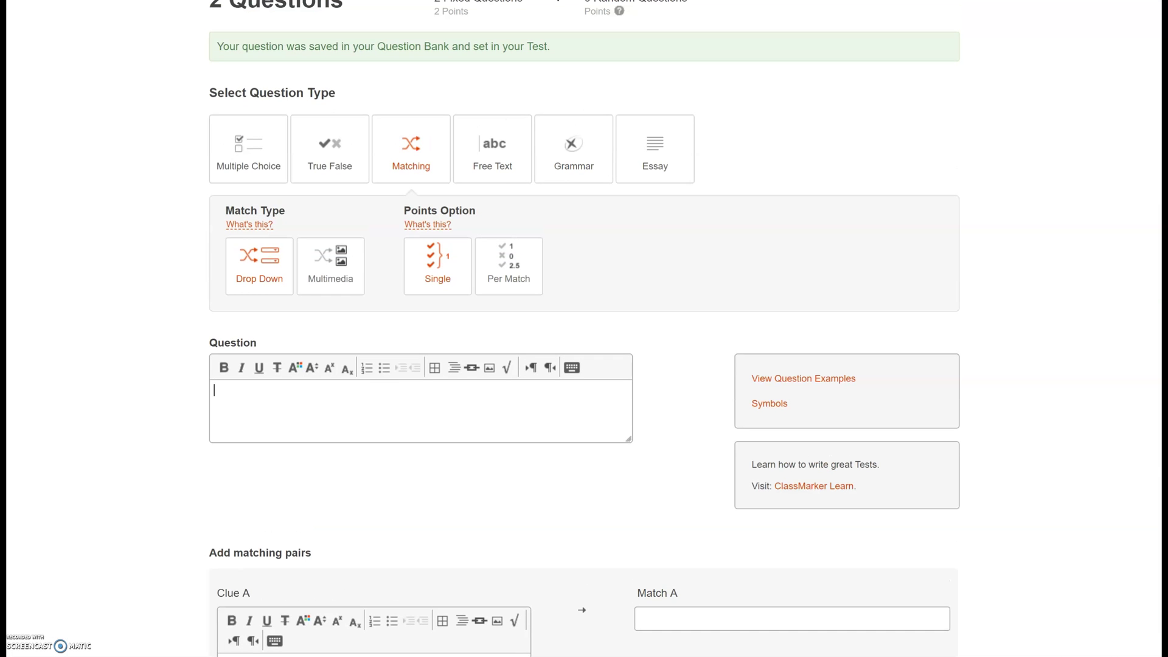
- Go back to the Demo Test edit page, which lists its two questions
{"action": "scroll", "coordinate": [584, 329], "scroll_direction": "up", "scroll_amount": 4}
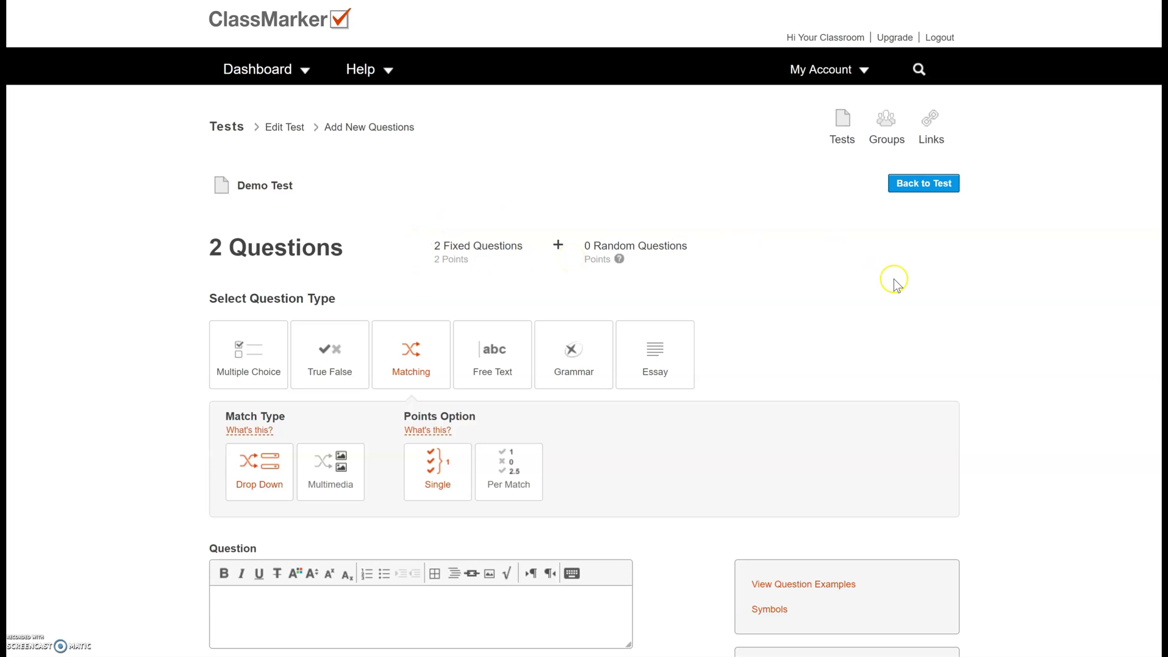
{"action": "left_click", "coordinate": [945, 189]}
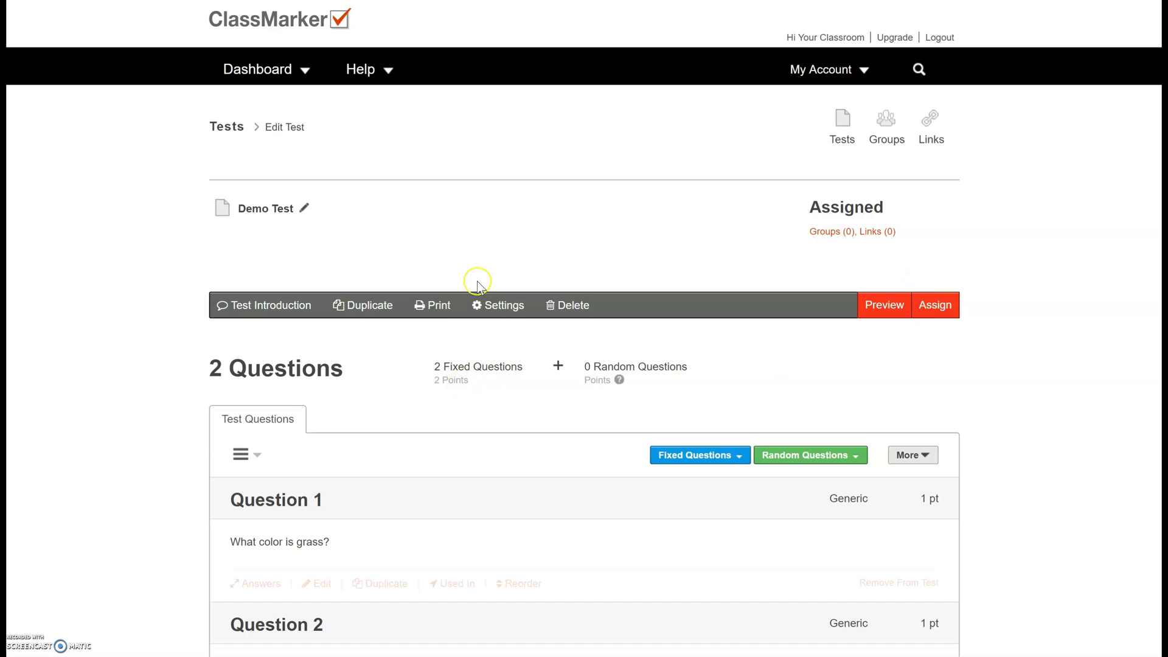
- Assign Demo Test to the Demo group and proceed to the assignment Settings step
{"action": "left_click", "coordinate": [935, 306]}
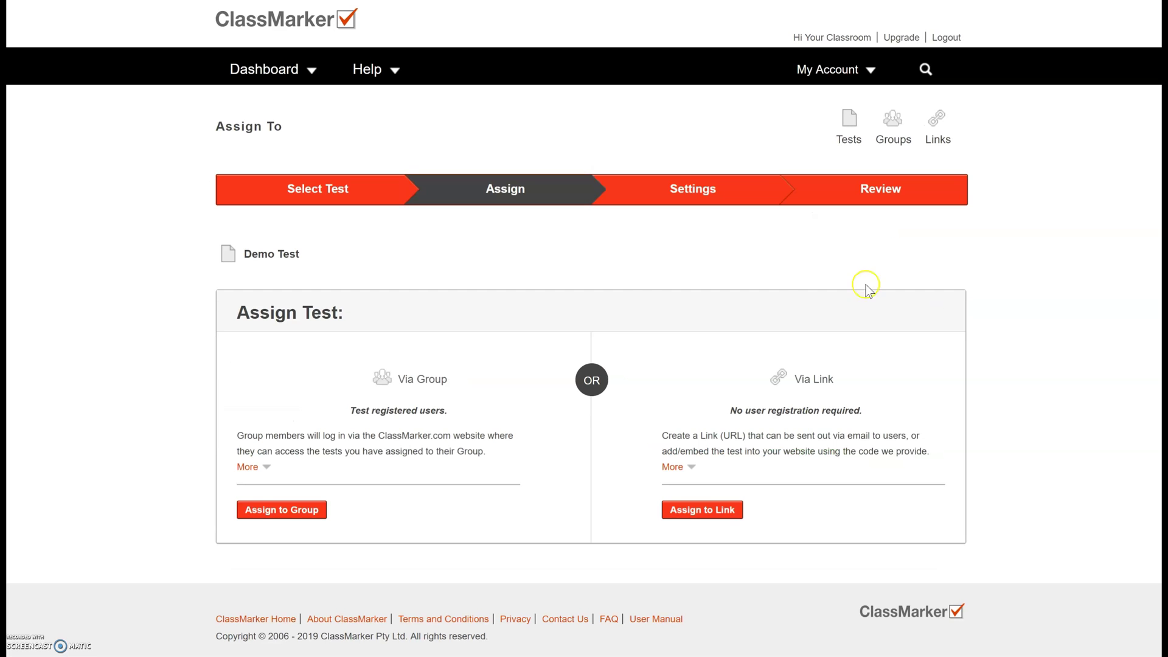
{"action": "left_click", "coordinate": [289, 513]}
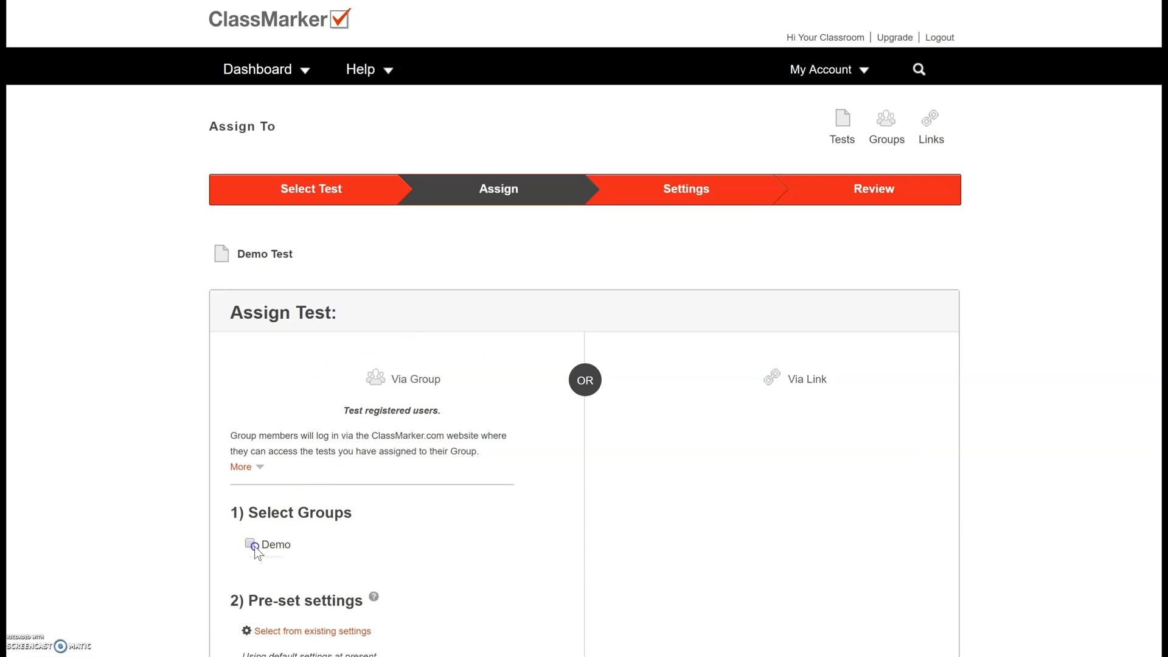
{"action": "left_click", "coordinate": [250, 543]}
{"action": "scroll", "coordinate": [1133, 296], "scroll_direction": "down", "scroll_amount": 1}
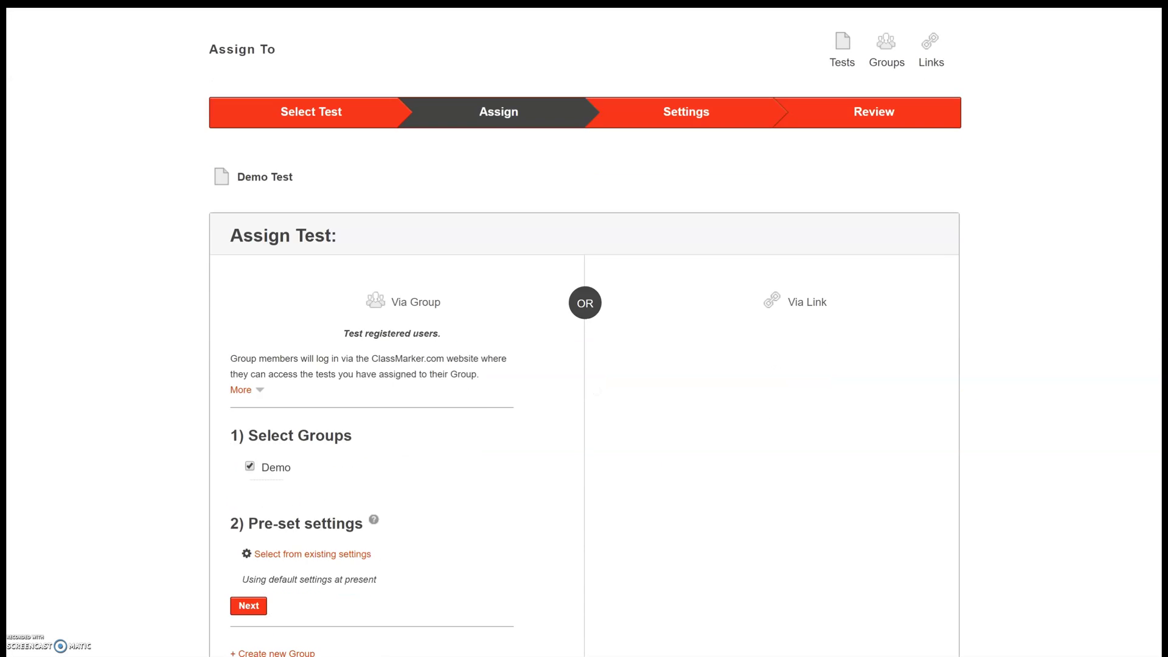
{"action": "scroll", "coordinate": [584, 365], "scroll_direction": "down", "scroll_amount": 2}
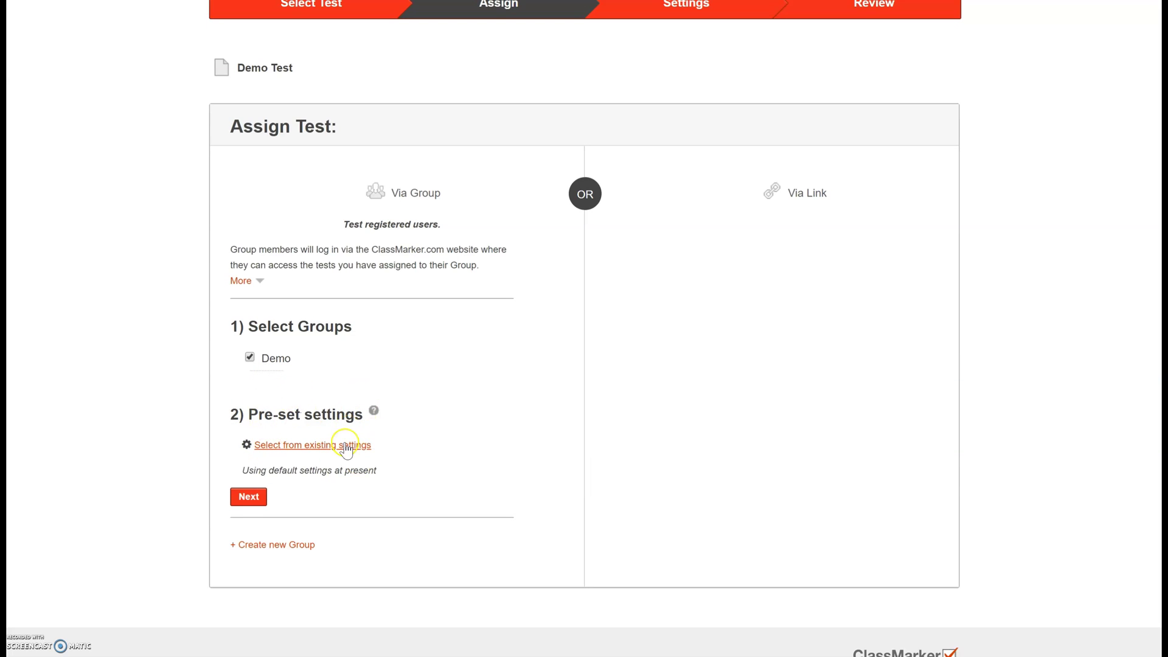
{"action": "left_click", "coordinate": [250, 497]}
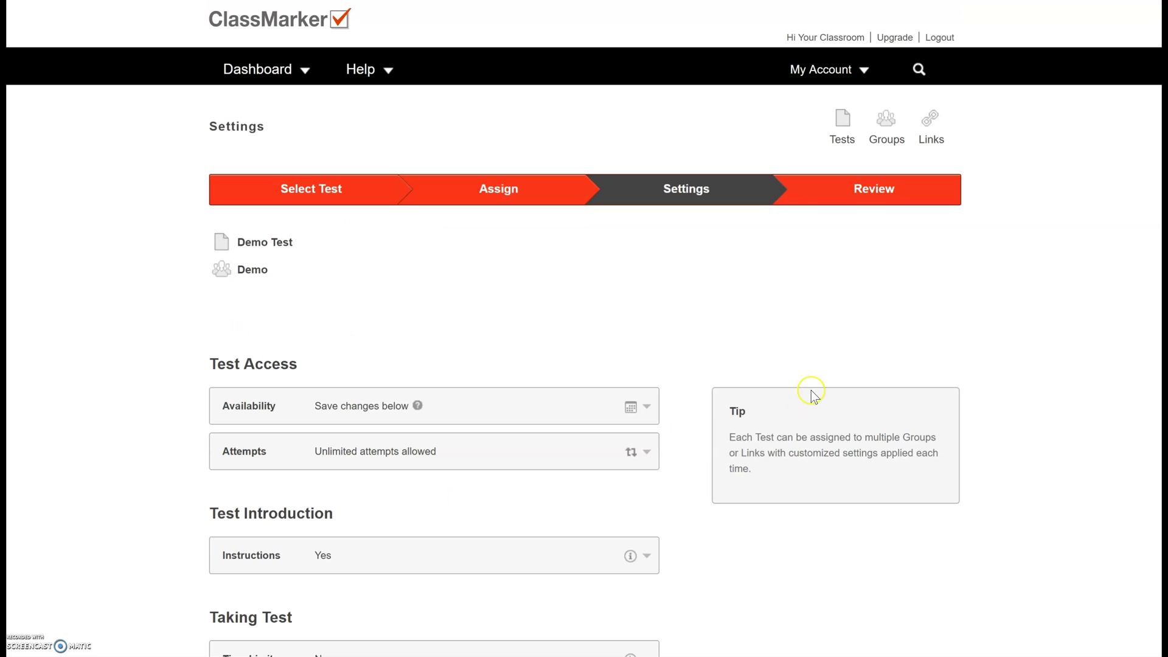
- Replace always-available with a window from 07/08/2019 until 07/12/2019
{"action": "scroll", "coordinate": [584, 329], "scroll_direction": "down", "scroll_amount": 2}
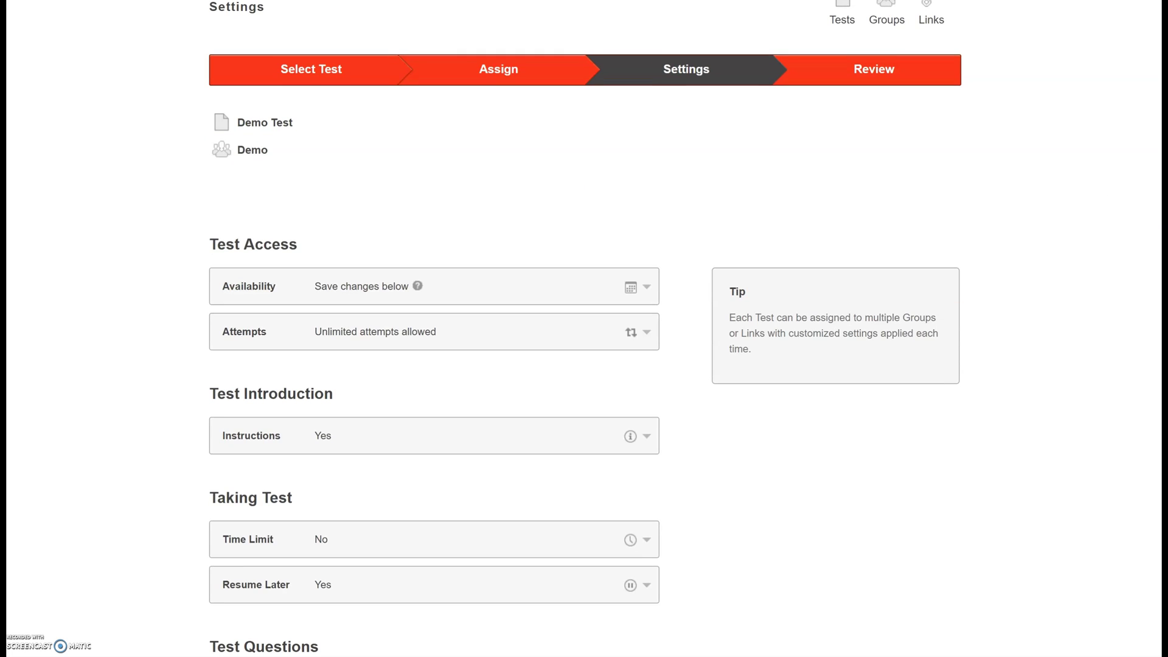
{"action": "scroll", "coordinate": [584, 329], "scroll_direction": "down", "scroll_amount": 3}
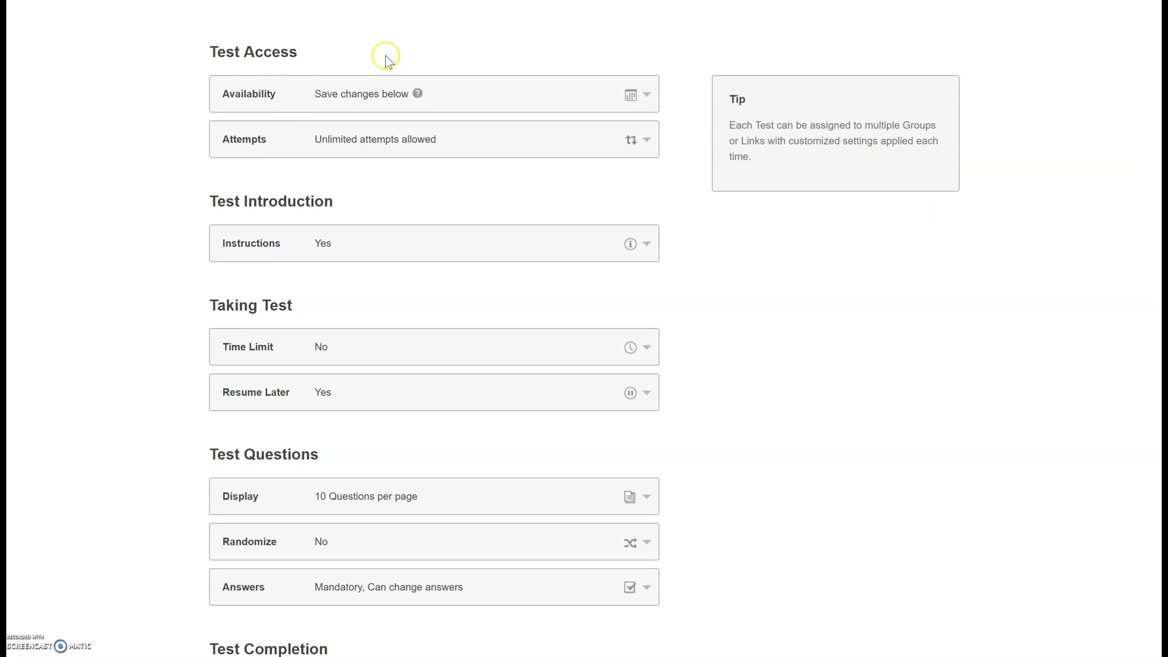
{"action": "left_click", "coordinate": [388, 95]}
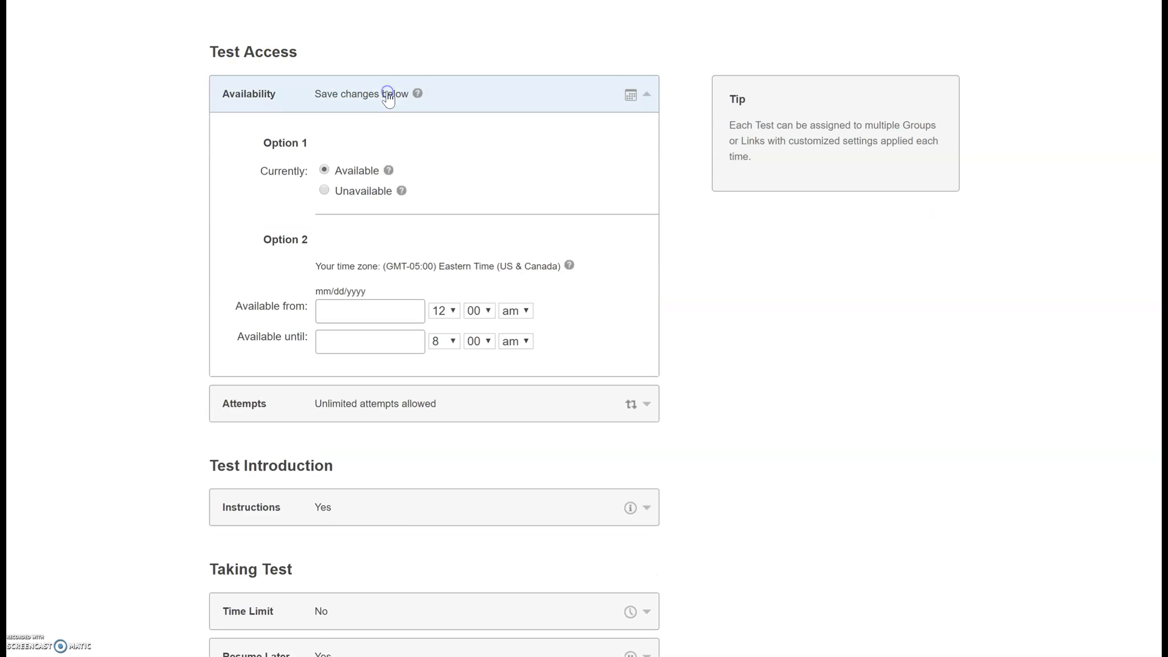
{"action": "left_click", "coordinate": [324, 170]}
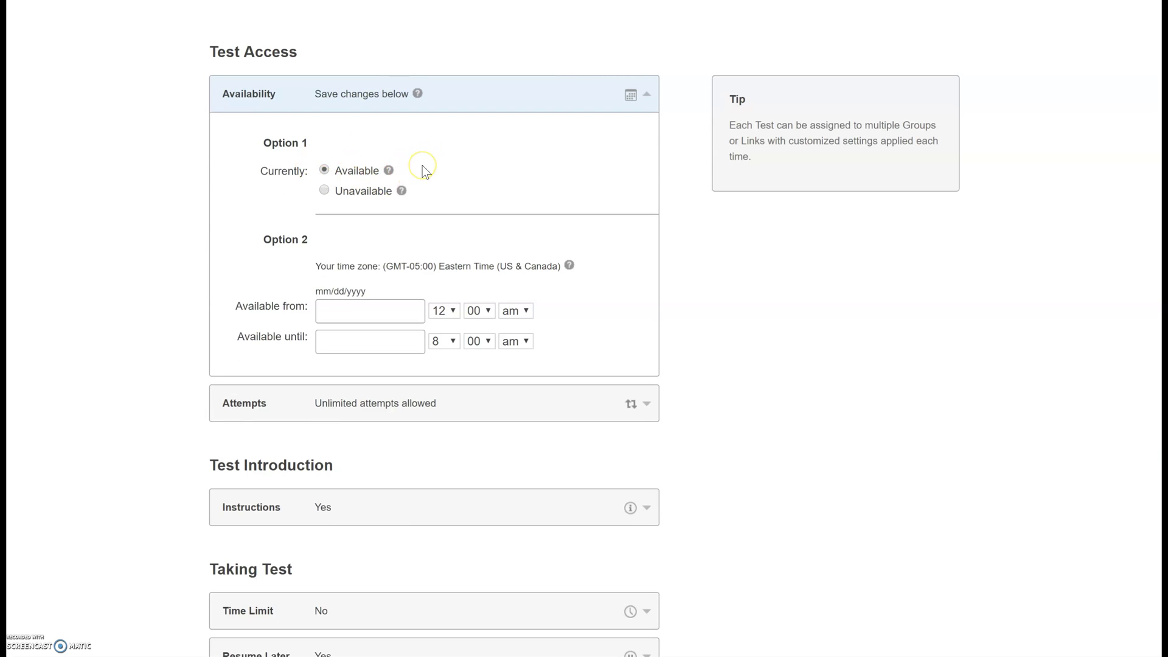
{"action": "left_click", "coordinate": [325, 191]}
{"action": "left_click", "coordinate": [336, 312]}
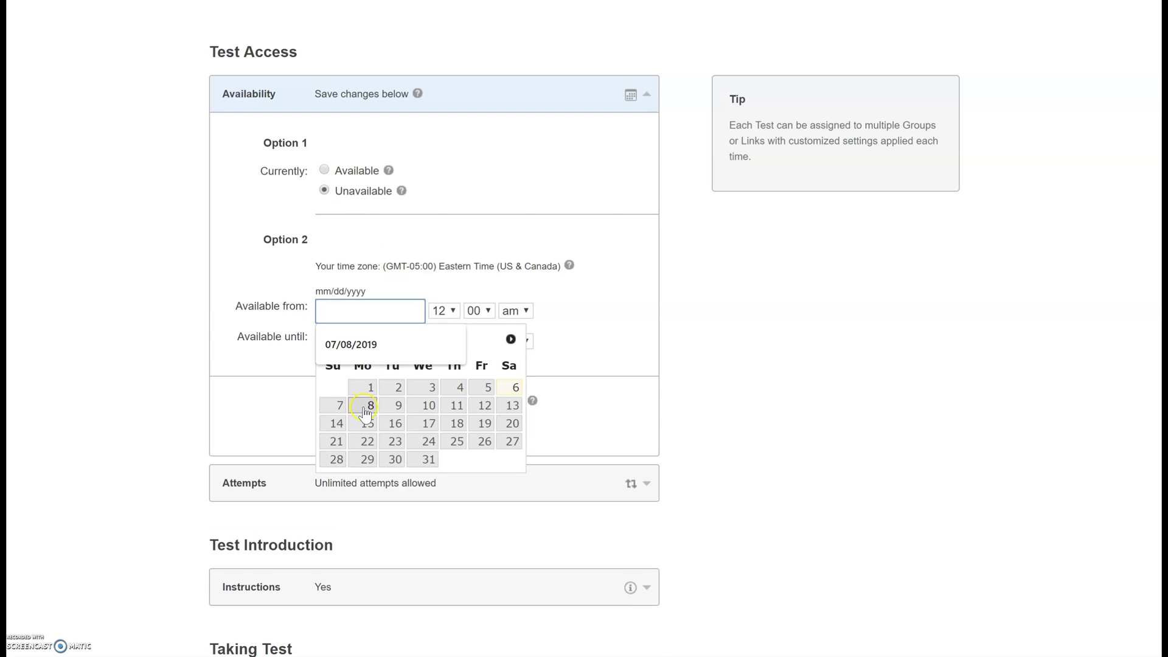
{"action": "left_click", "coordinate": [367, 406]}
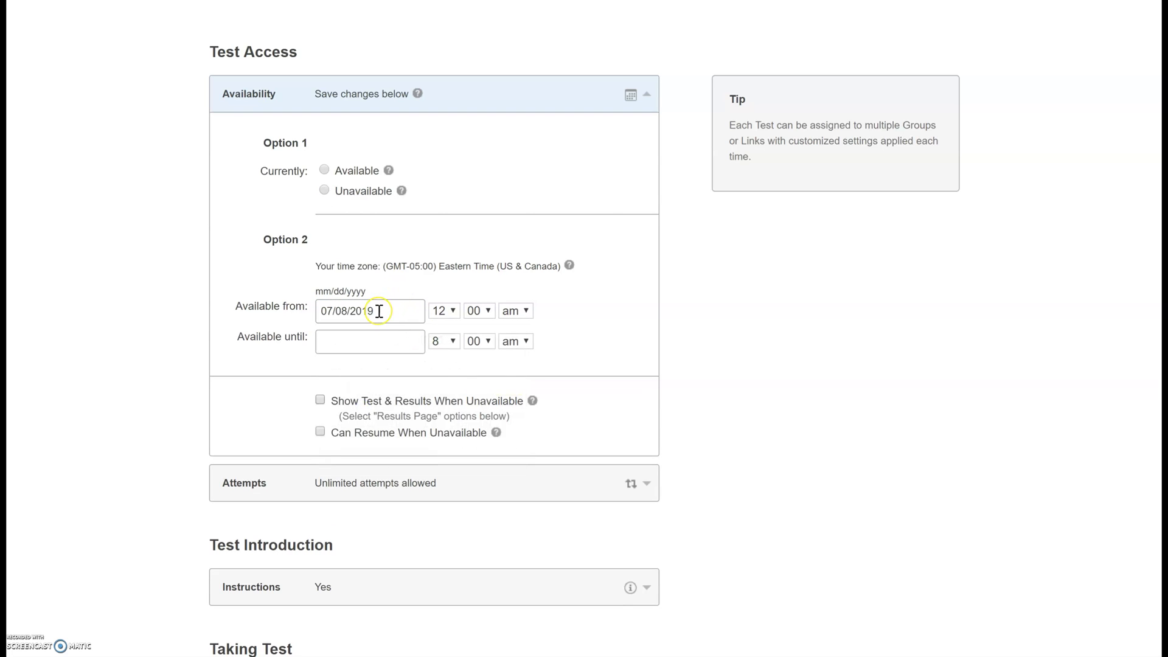
{"action": "left_click", "coordinate": [403, 346]}
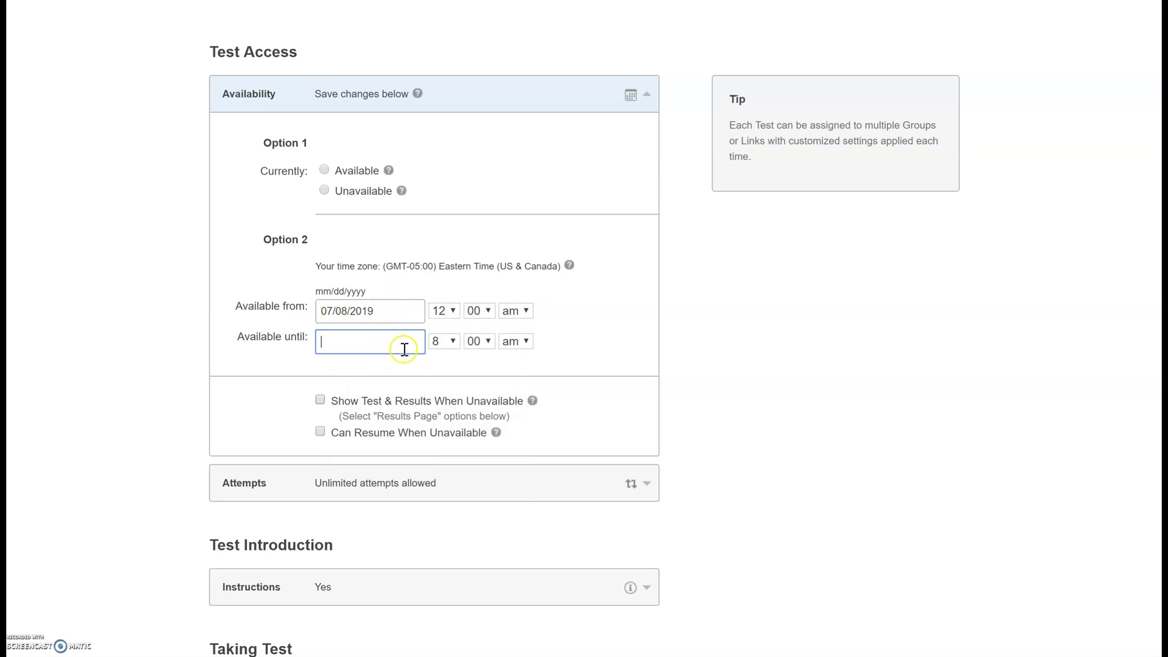
{"action": "left_click", "coordinate": [480, 436]}
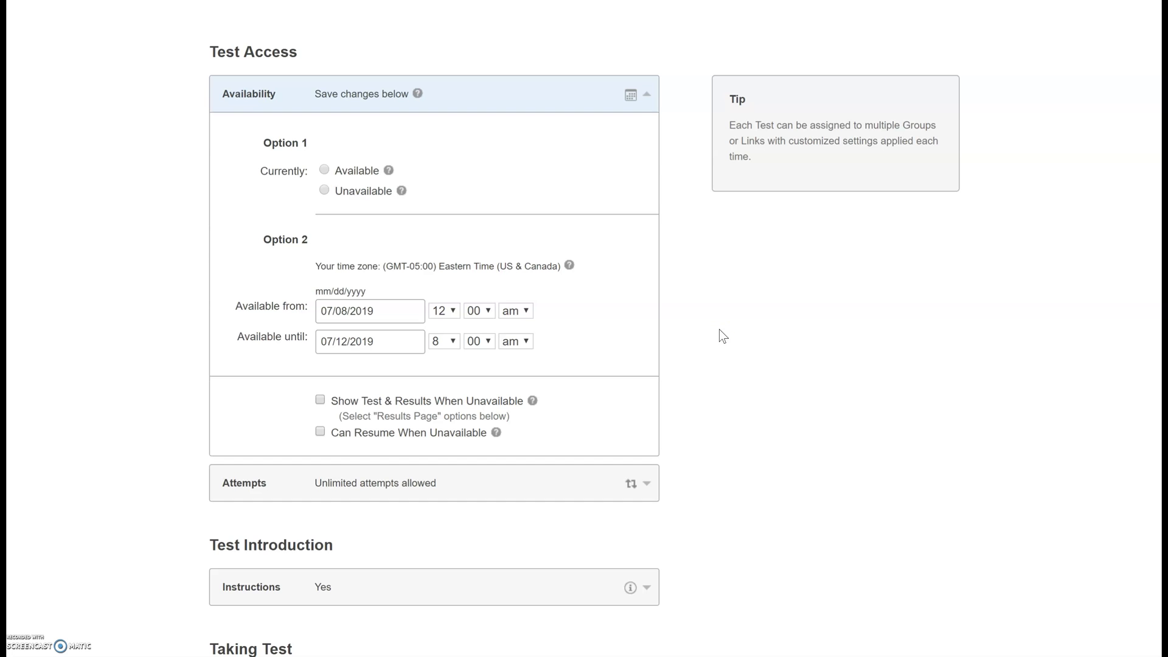
- Check the allowed-attempts options and the test introduction guidelines
{"action": "scroll", "coordinate": [584, 328], "scroll_direction": "down", "scroll_amount": 4}
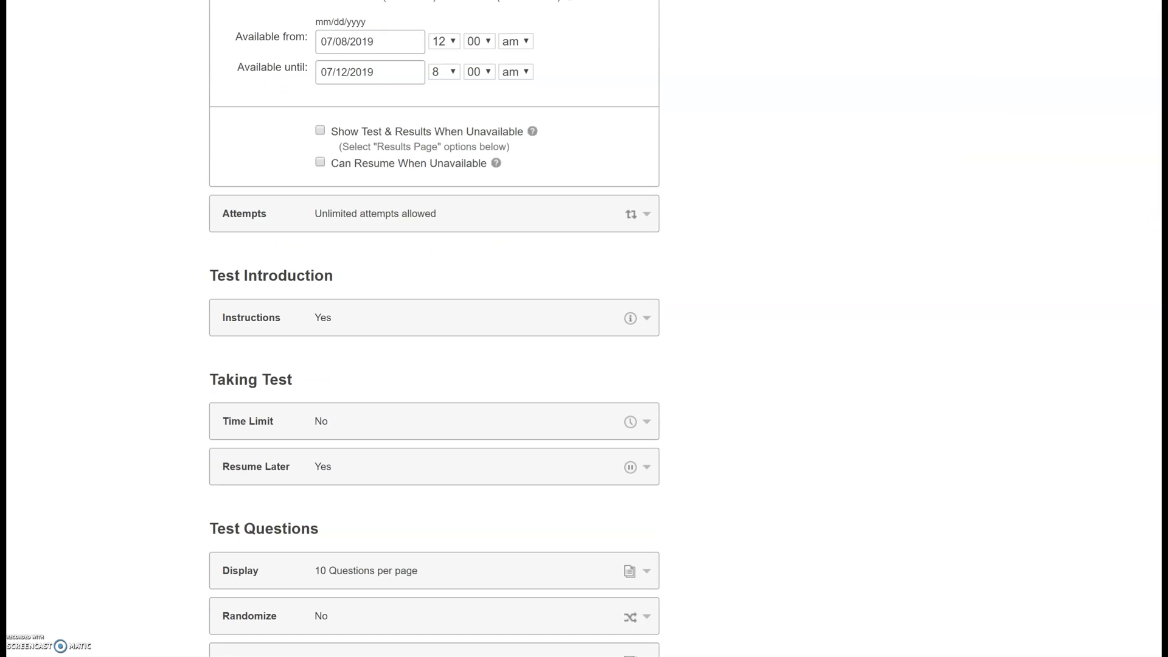
{"action": "left_click", "coordinate": [367, 220]}
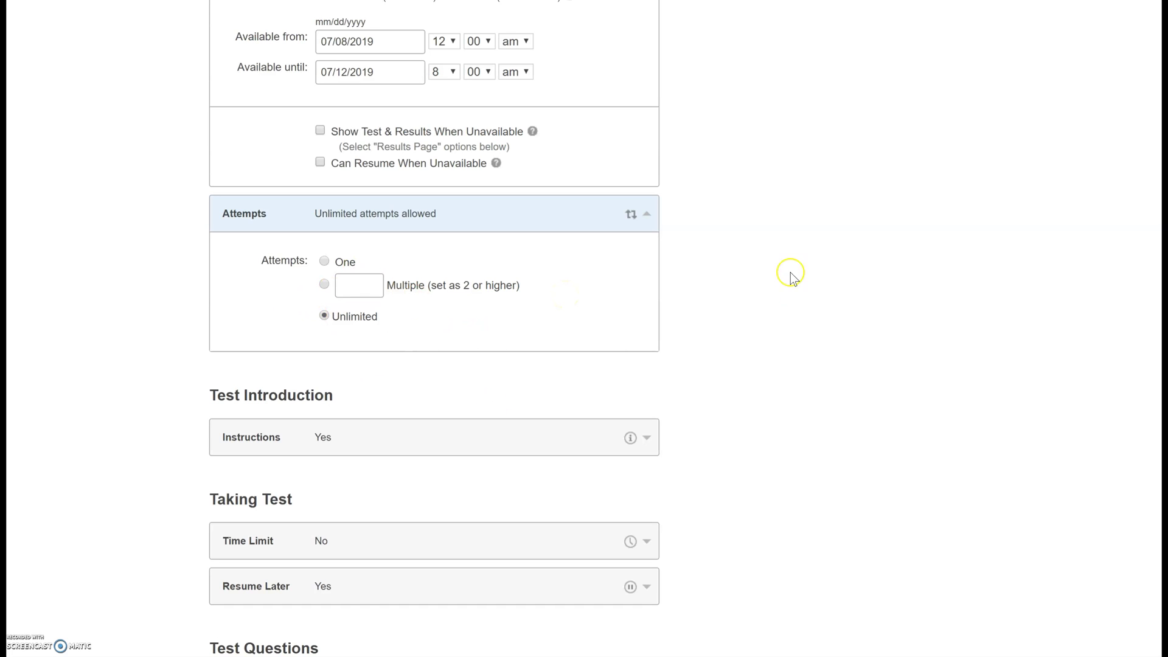
{"action": "scroll", "coordinate": [1153, 253], "scroll_direction": "down", "scroll_amount": 4}
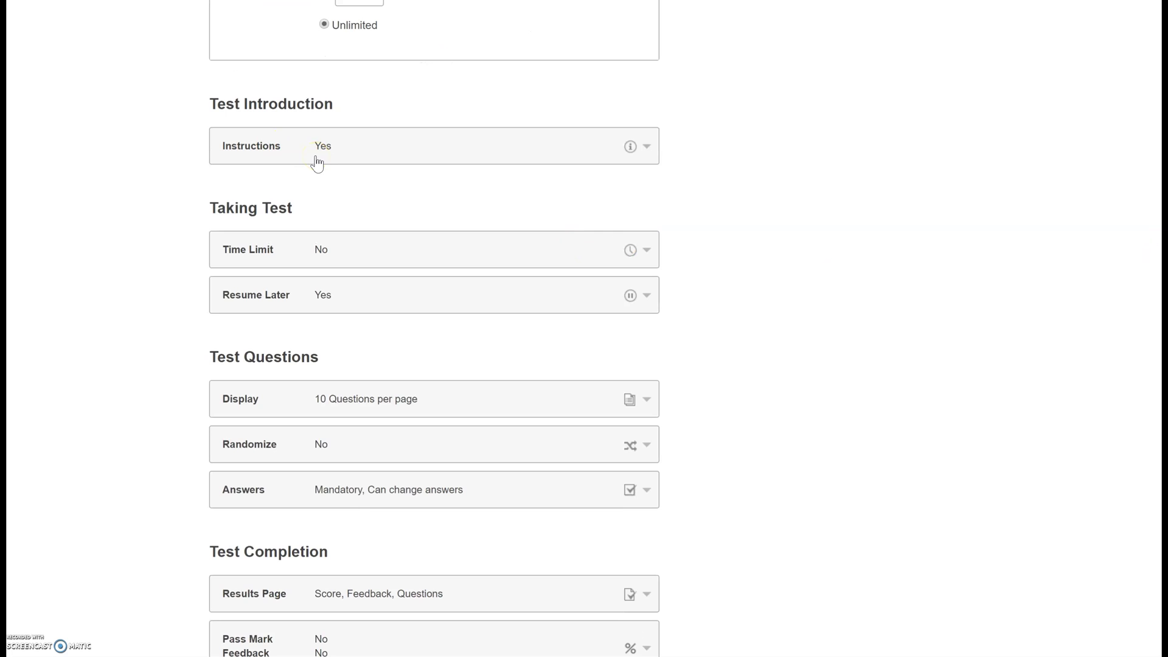
{"action": "left_click", "coordinate": [647, 147]}
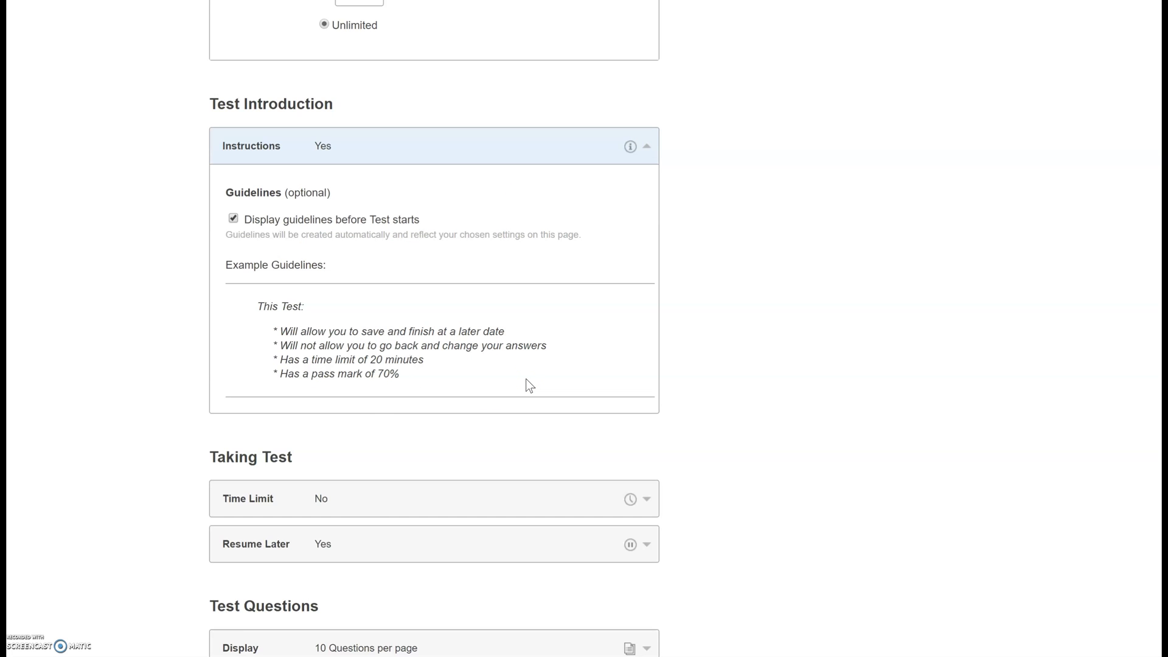
- Confirm no time limit and resume later allowed, then fold both panels away
{"action": "scroll", "coordinate": [883, 350], "scroll_direction": "down", "scroll_amount": 7}
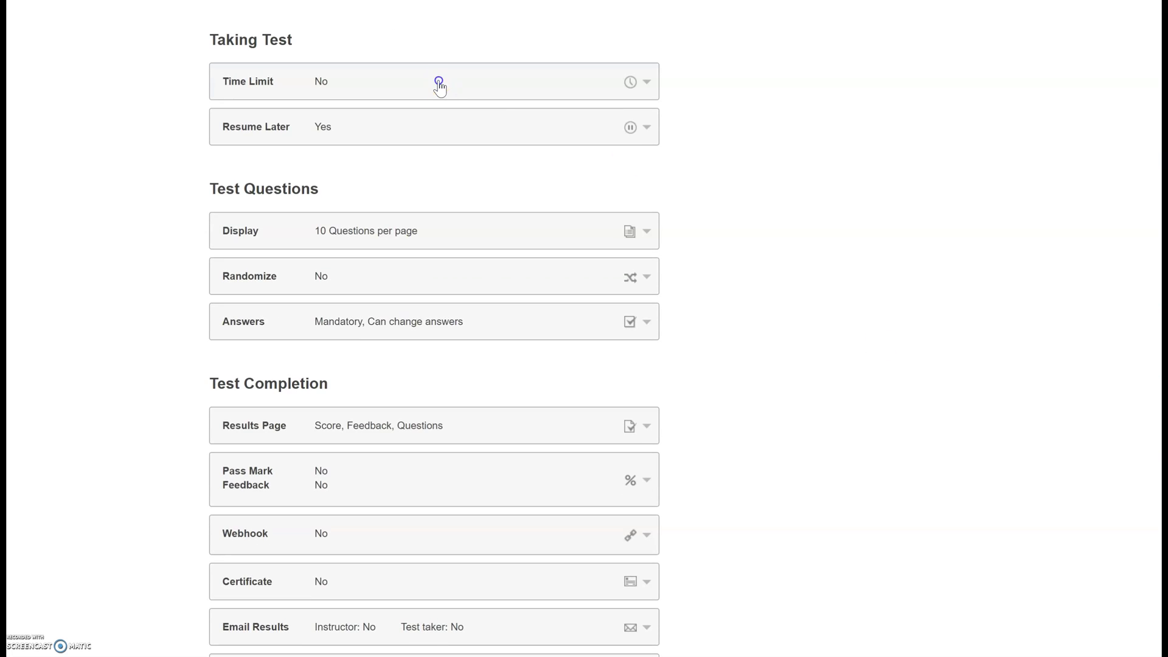
{"action": "left_click", "coordinate": [439, 85]}
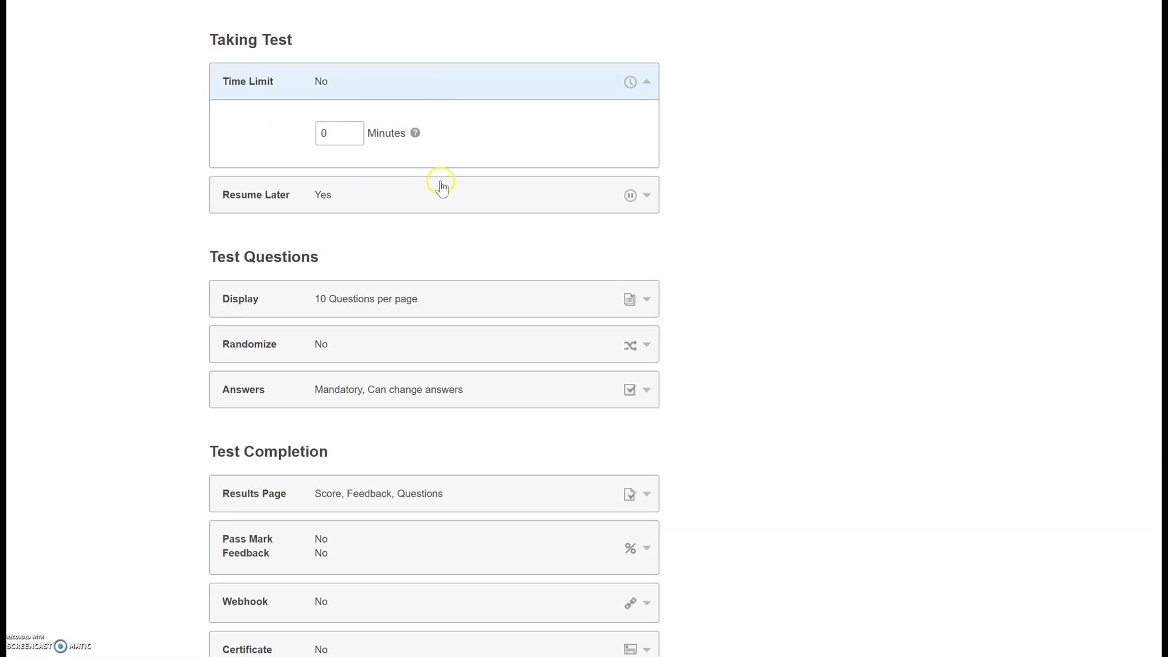
{"action": "left_click", "coordinate": [359, 204]}
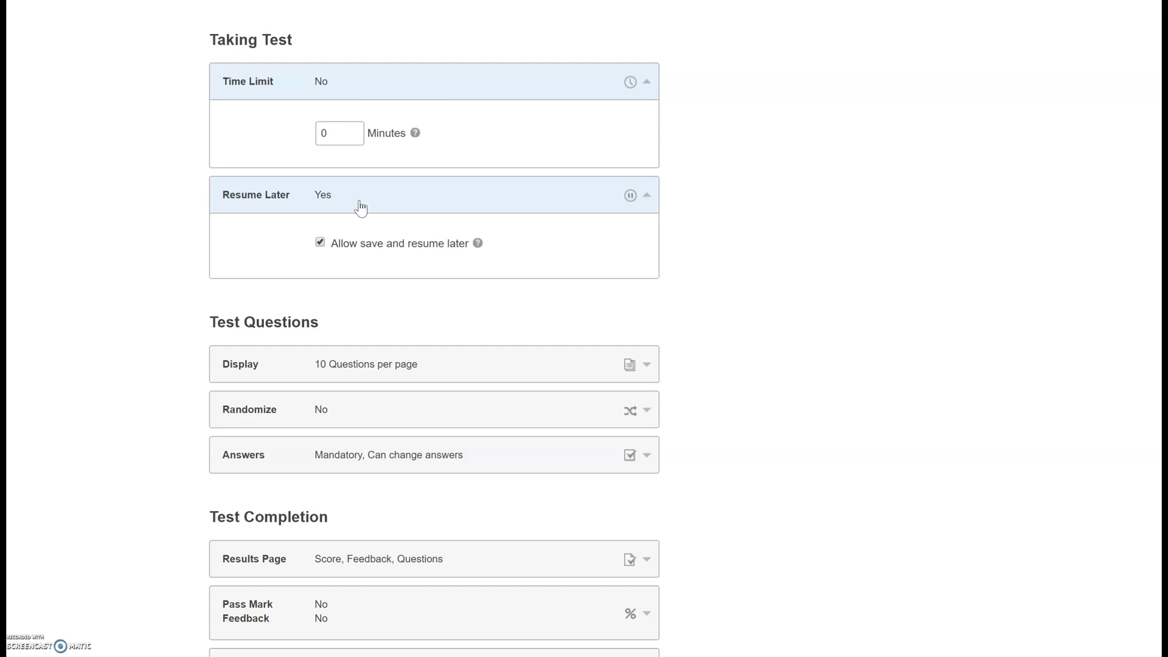
{"action": "left_click", "coordinate": [360, 203]}
{"action": "left_click", "coordinate": [417, 81]}
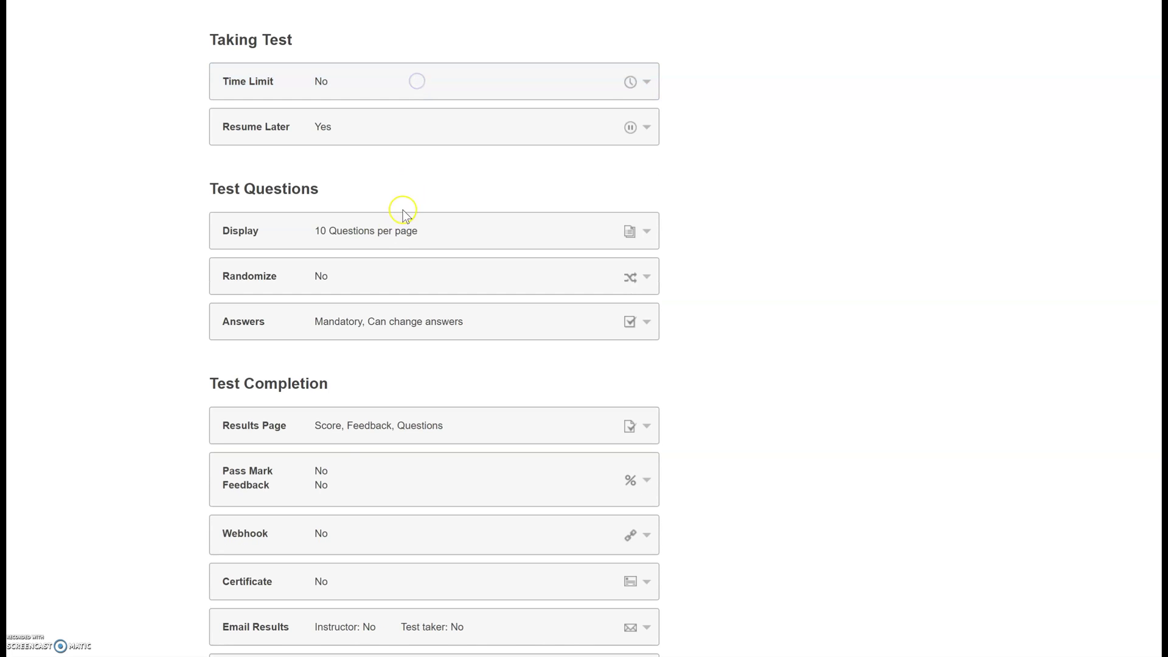
{"action": "left_click", "coordinate": [392, 230]}
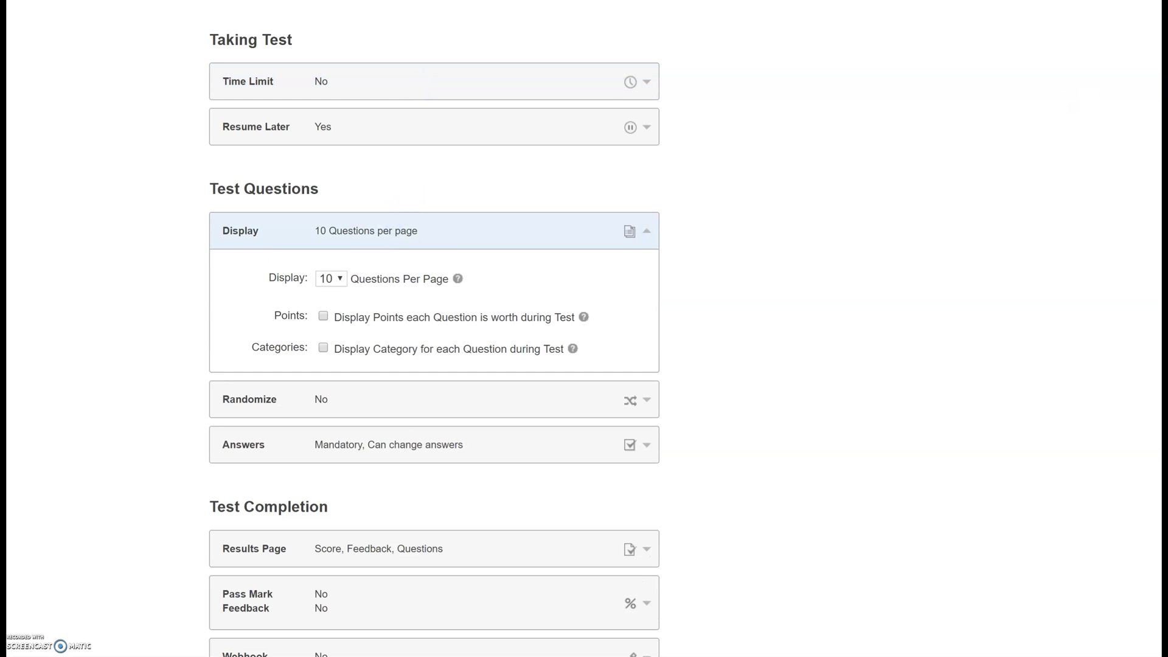
{"action": "scroll", "coordinate": [761, 292], "scroll_direction": "down", "scroll_amount": 3}
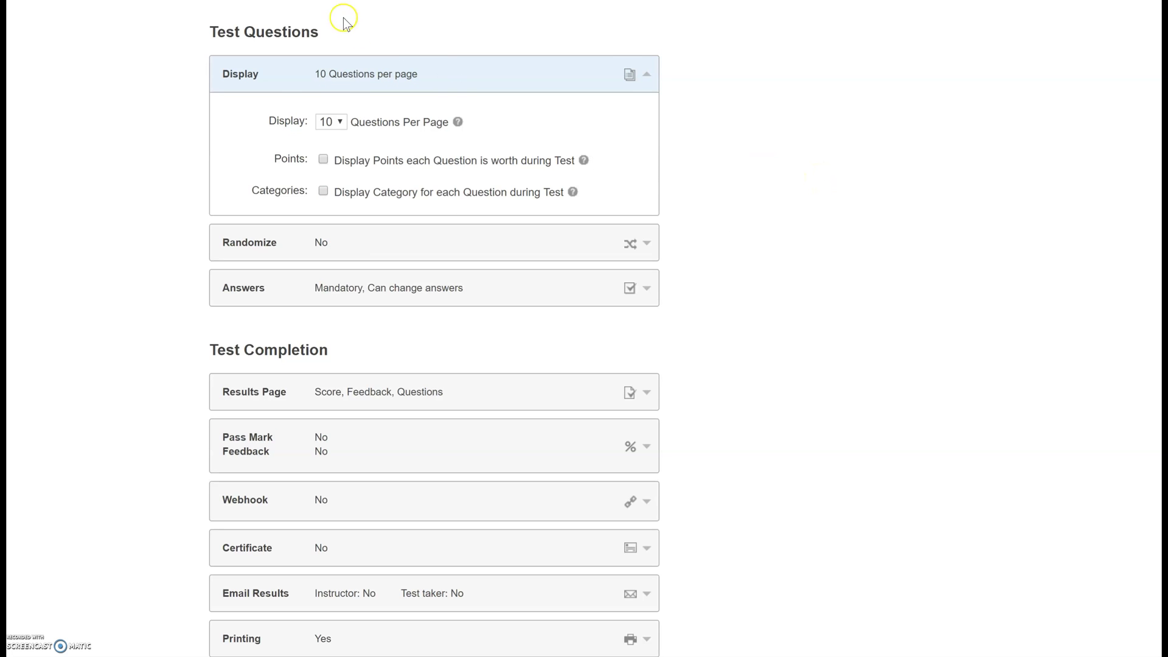
{"action": "left_click", "coordinate": [355, 82]}
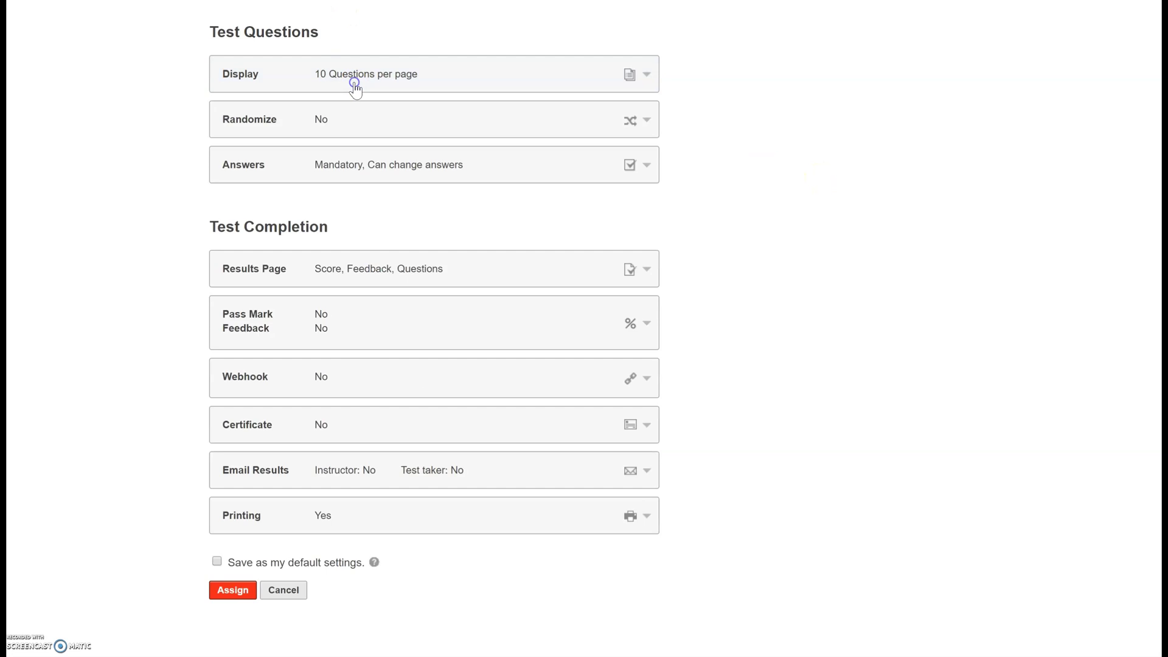
{"action": "left_click", "coordinate": [338, 131]}
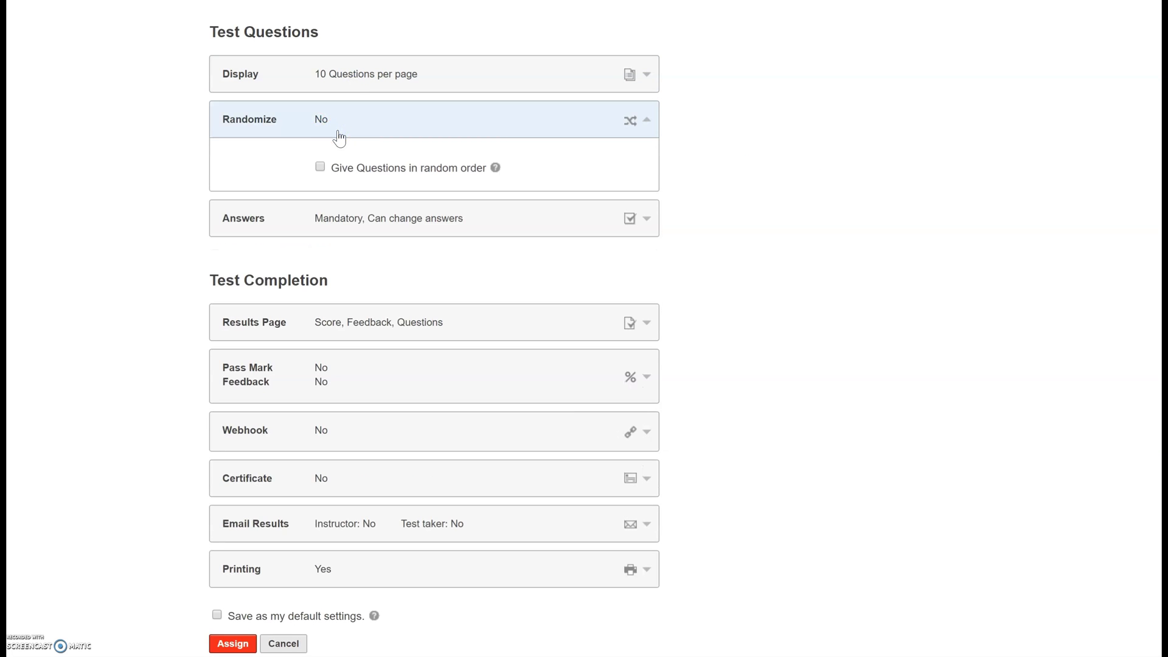
{"action": "left_click", "coordinate": [339, 135]}
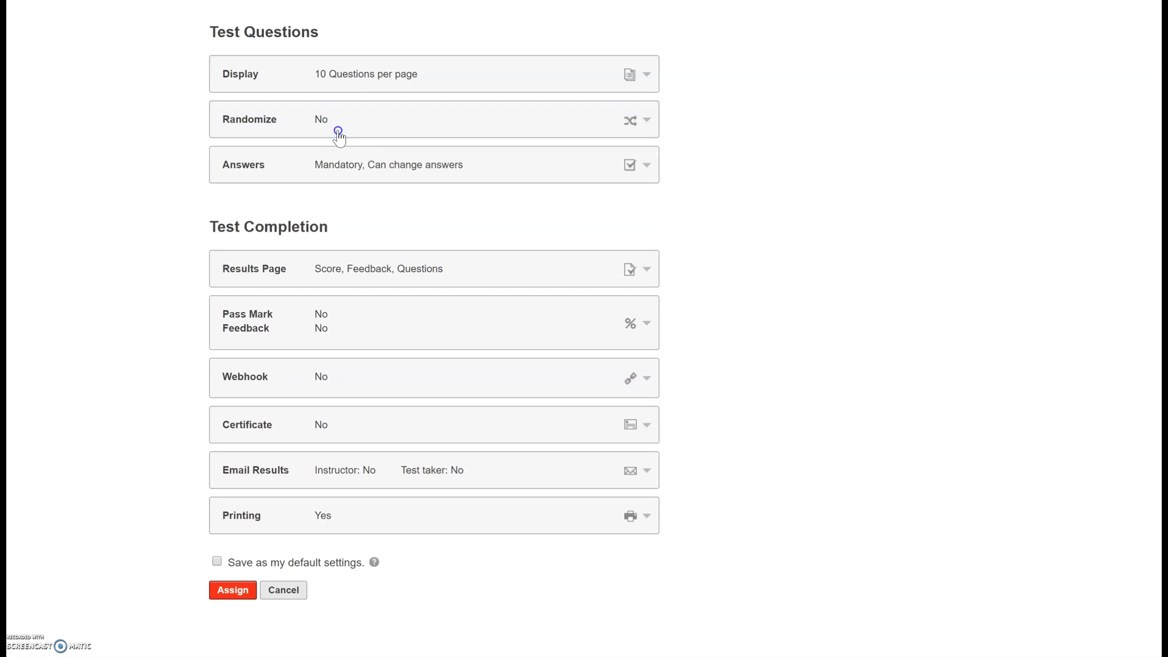
{"action": "left_click", "coordinate": [399, 168]}
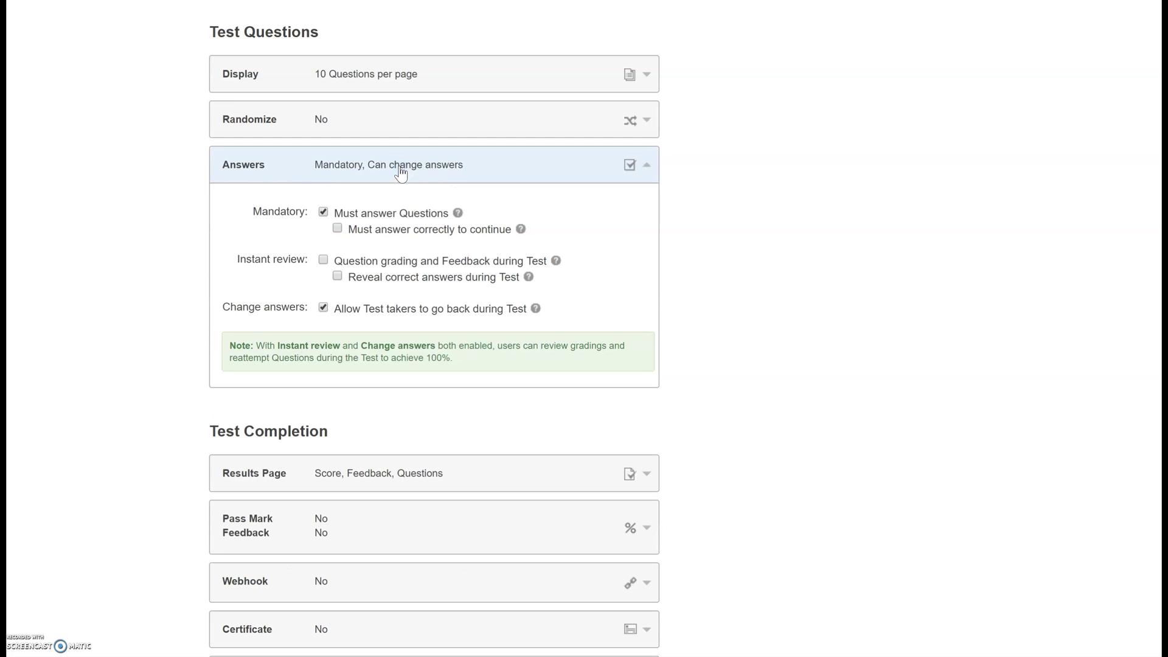
{"action": "left_click", "coordinate": [399, 171]}
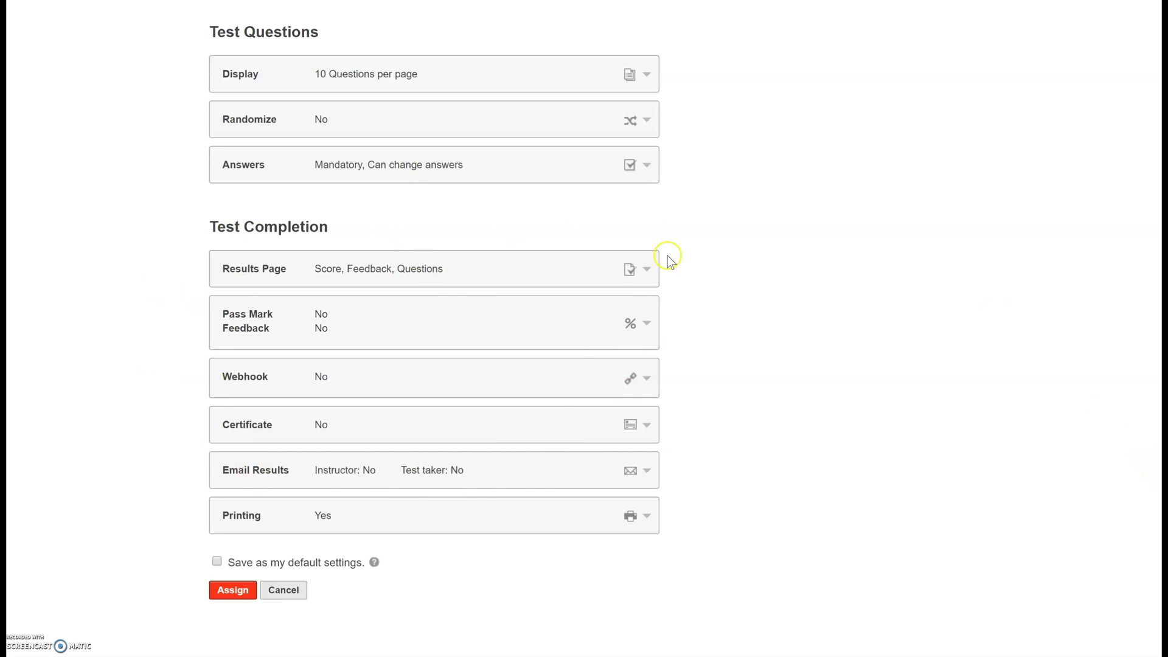
{"action": "left_click", "coordinate": [477, 271]}
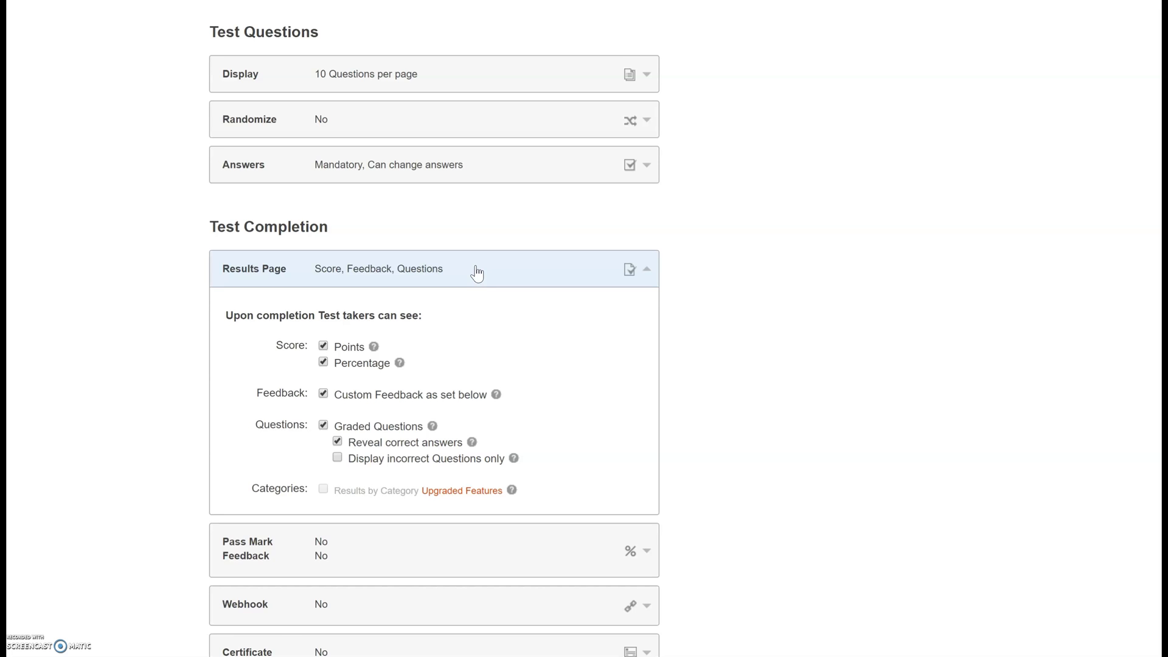
{"action": "left_click", "coordinate": [477, 274]}
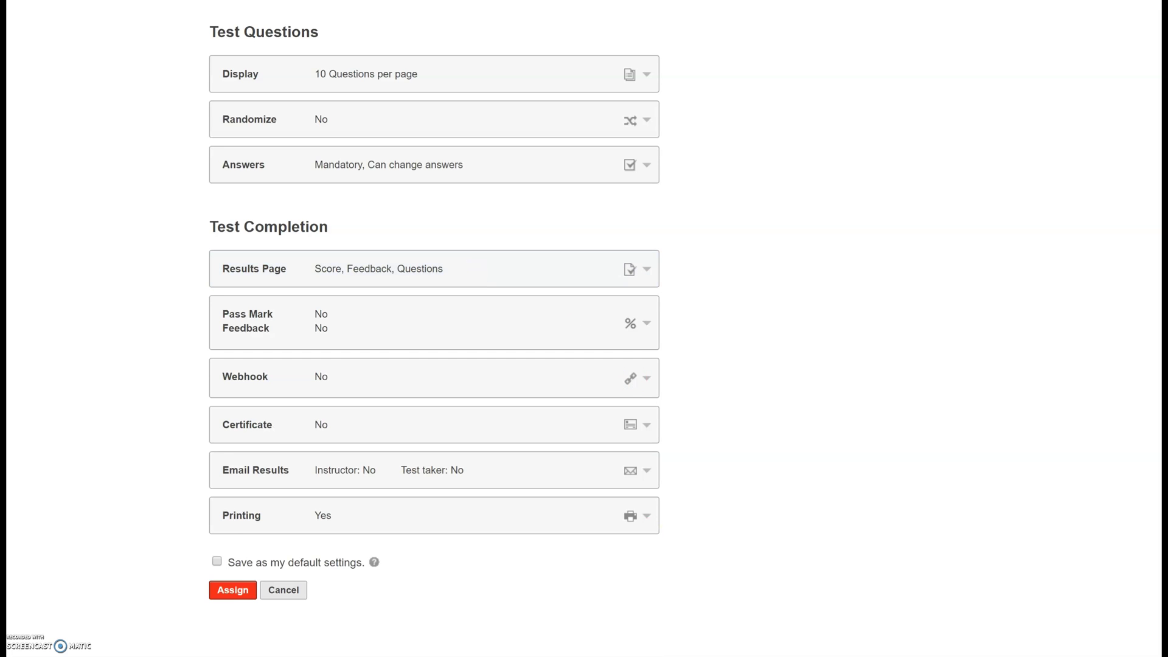
- Save these settings as defaults, make the test available now, and assign it to the Demo group
{"action": "left_click", "coordinate": [217, 562]}
{"action": "left_click", "coordinate": [228, 595]}
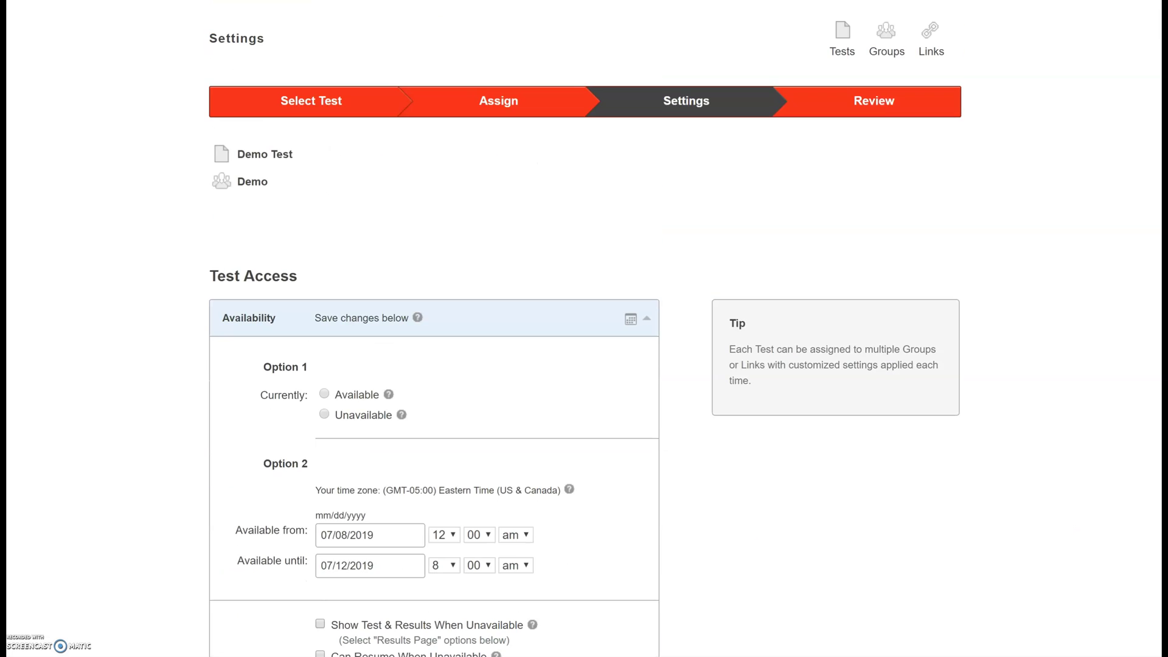
{"action": "scroll", "coordinate": [420, 447], "scroll_direction": "down", "scroll_amount": 1}
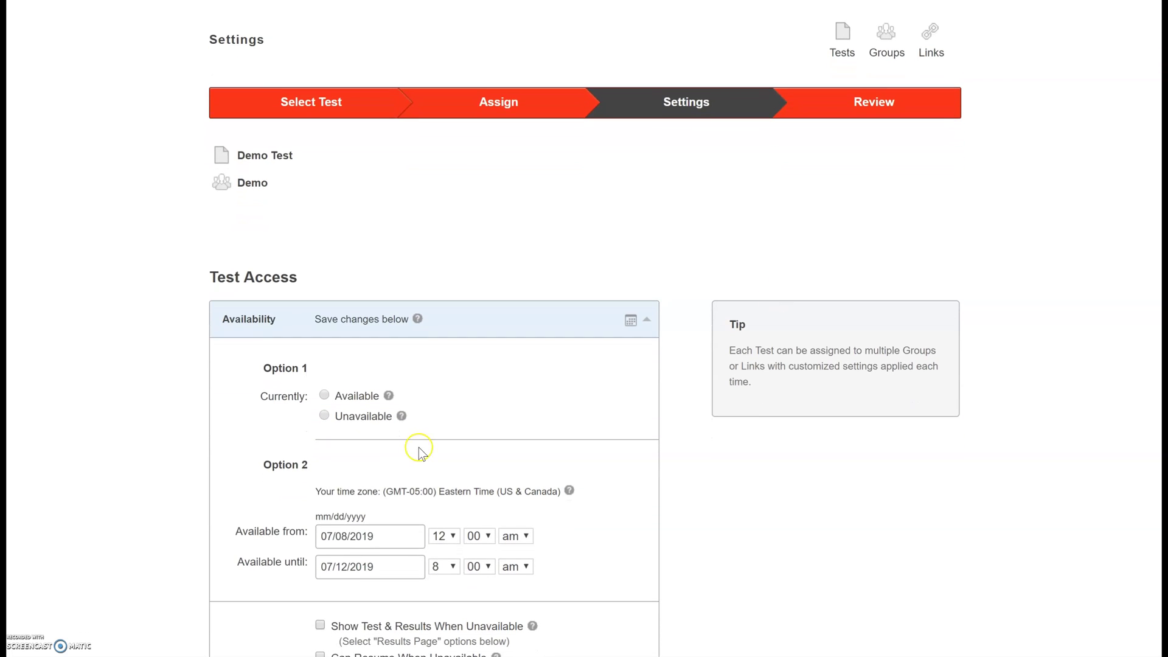
{"action": "left_click", "coordinate": [325, 397]}
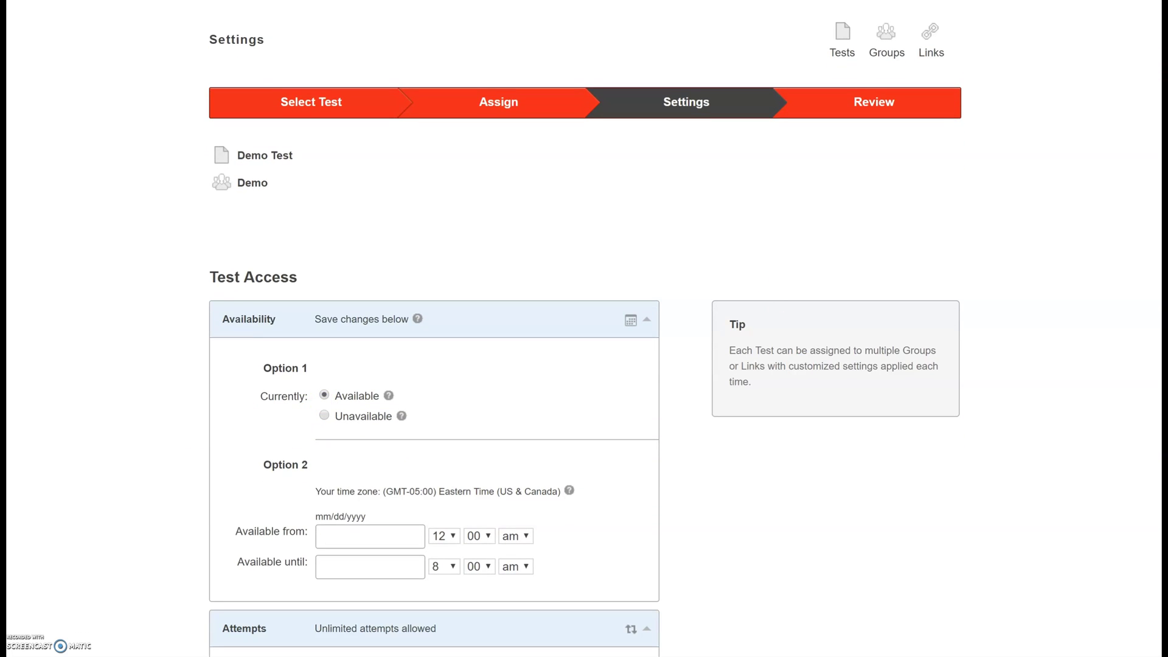
{"action": "scroll", "coordinate": [434, 328], "scroll_direction": "down", "scroll_amount": 20}
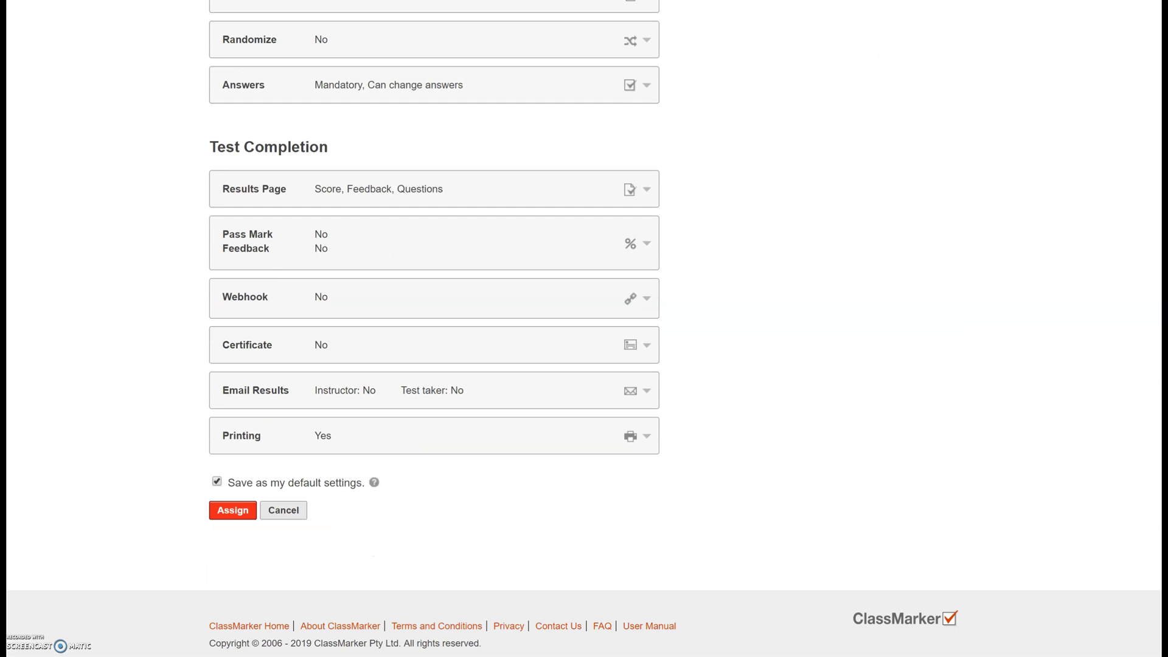
{"action": "left_click", "coordinate": [228, 511]}
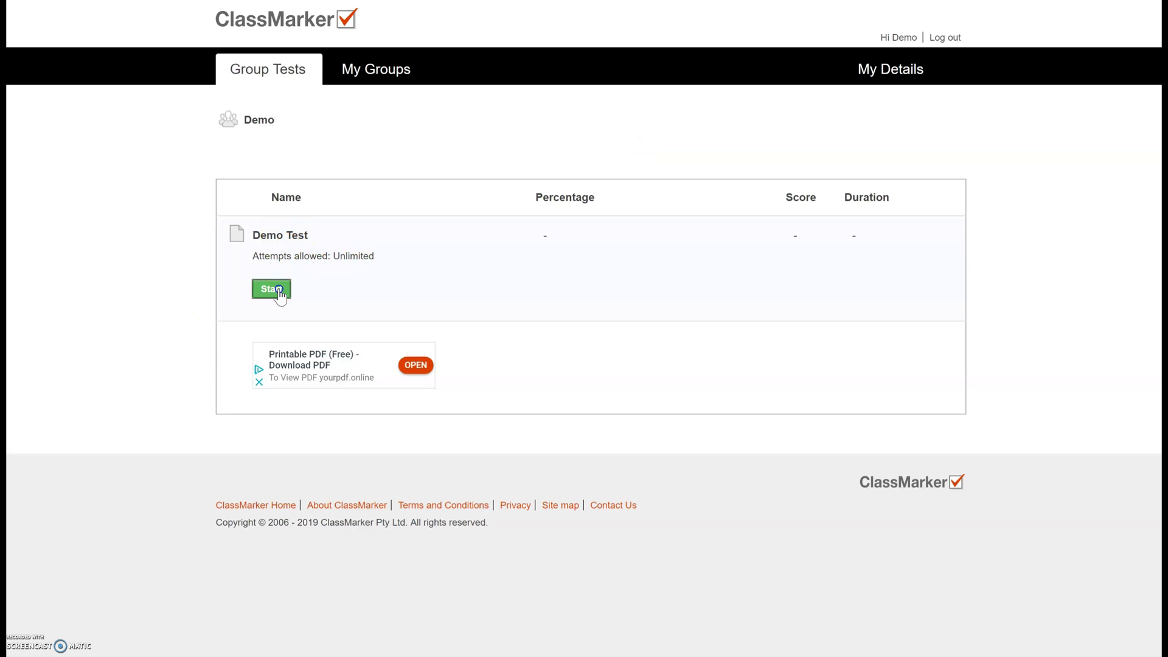
- Start Demo Test as the student and answer green for the grass question
{"action": "left_click", "coordinate": [276, 290]}
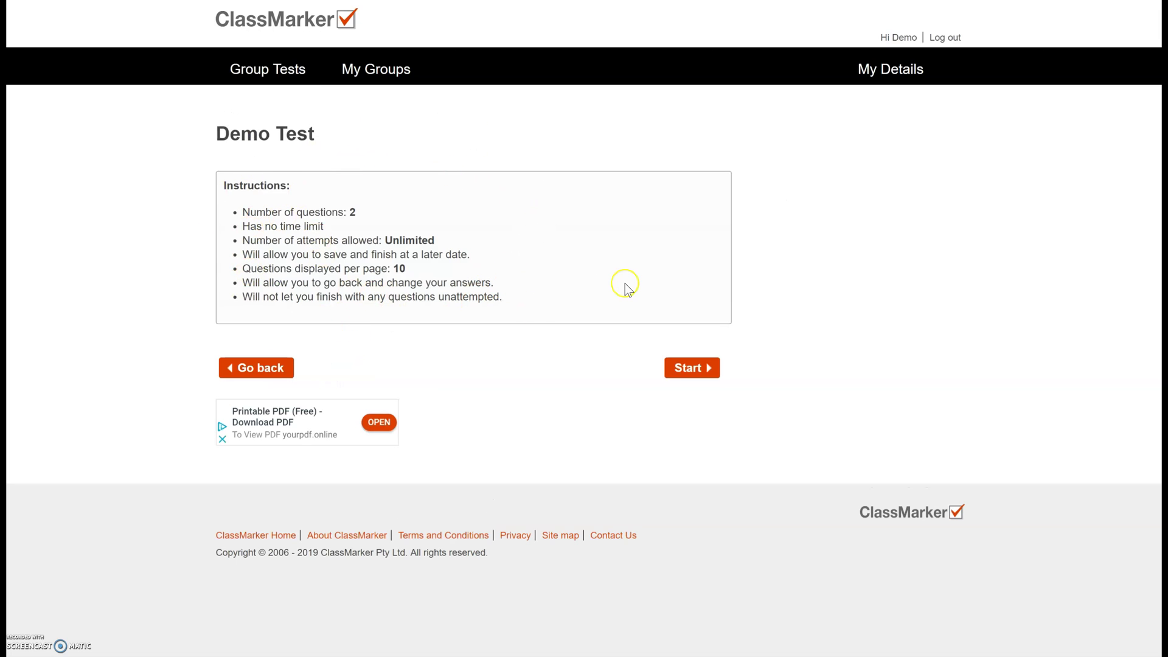
{"action": "left_click", "coordinate": [699, 366]}
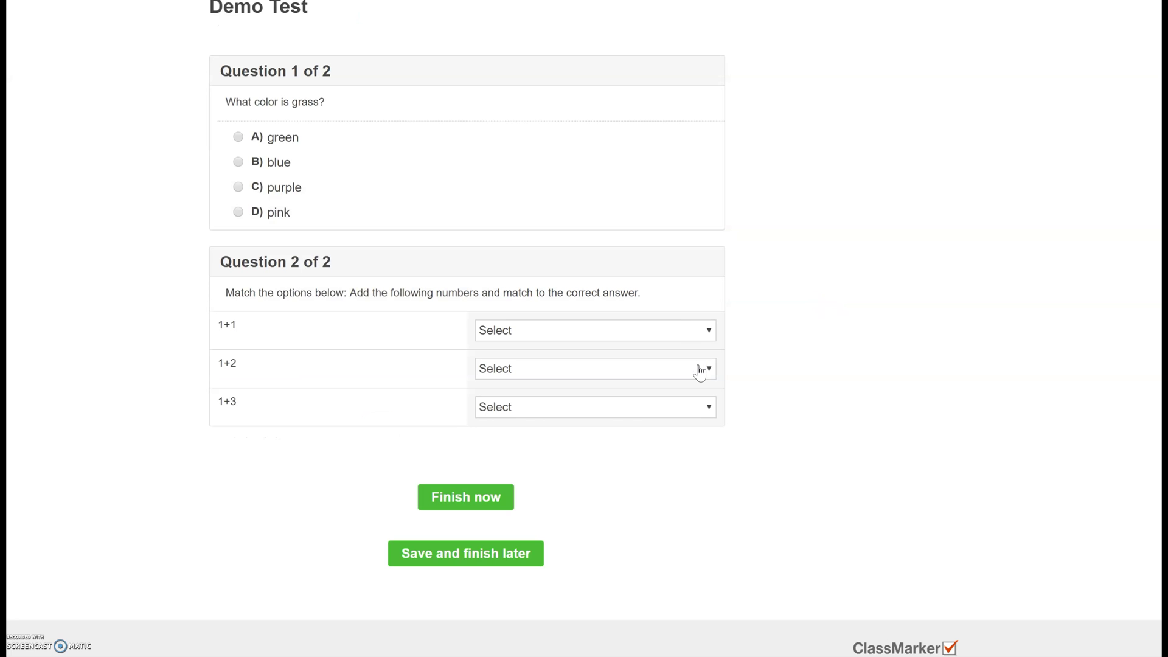
{"action": "left_click", "coordinate": [340, 79]}
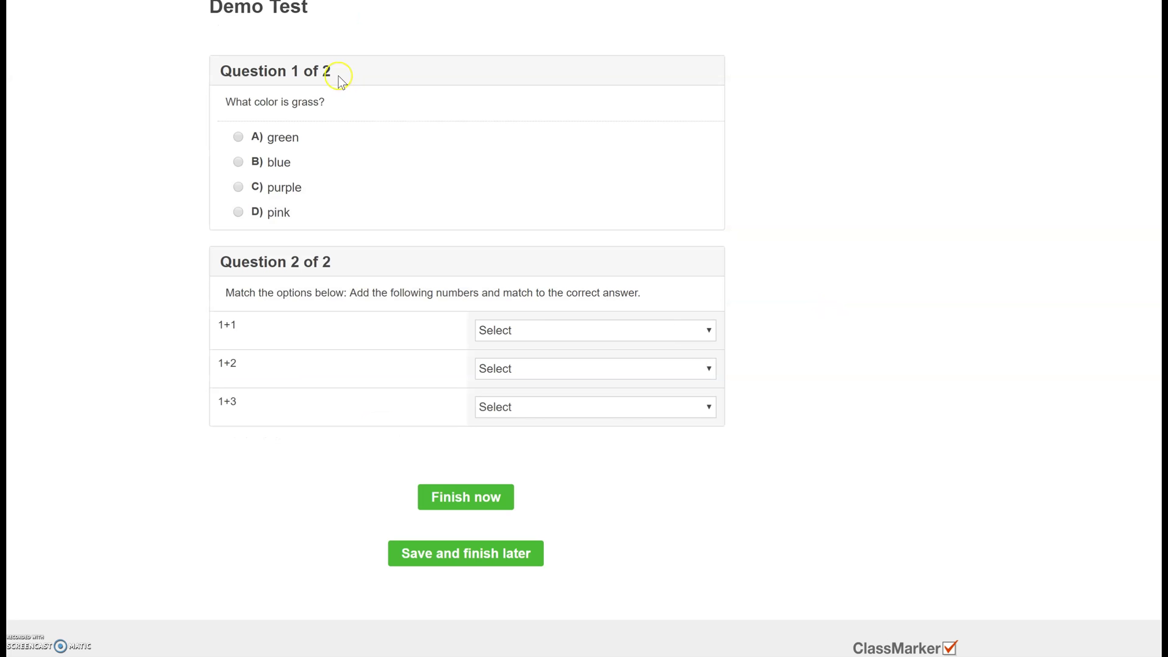
{"action": "left_click", "coordinate": [238, 137]}
- Answer 2 for each of the sums 1+1, 1+2 and 1+3
{"action": "left_click", "coordinate": [668, 334]}
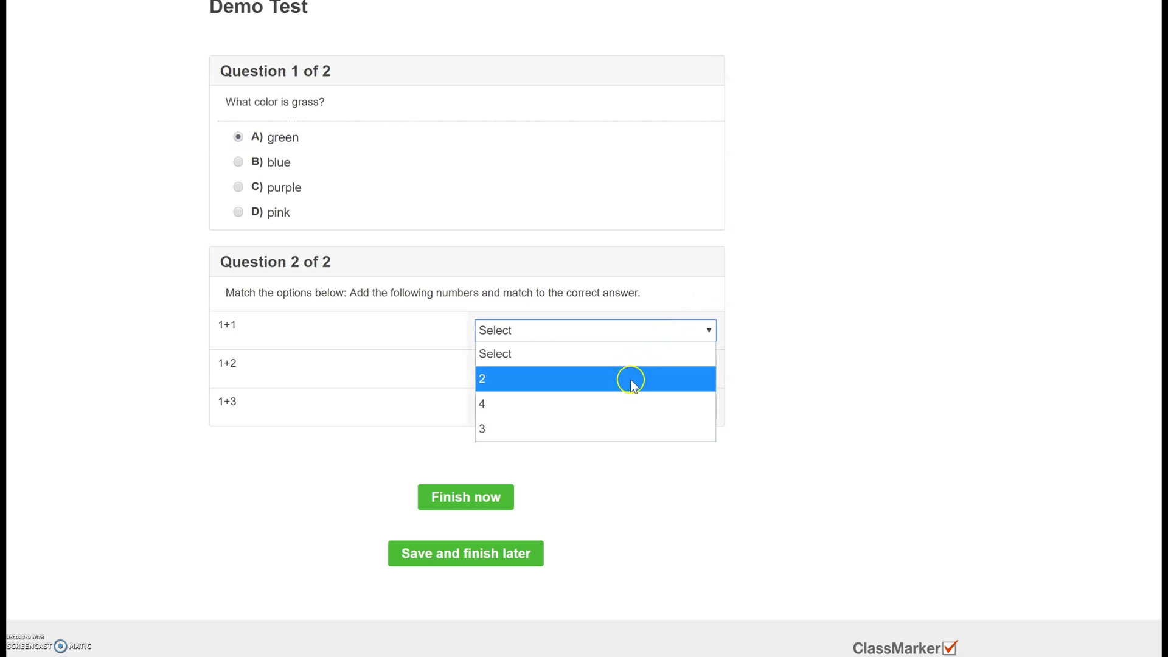
{"action": "left_click", "coordinate": [628, 379]}
{"action": "left_click", "coordinate": [629, 370]}
{"action": "left_click", "coordinate": [599, 419]}
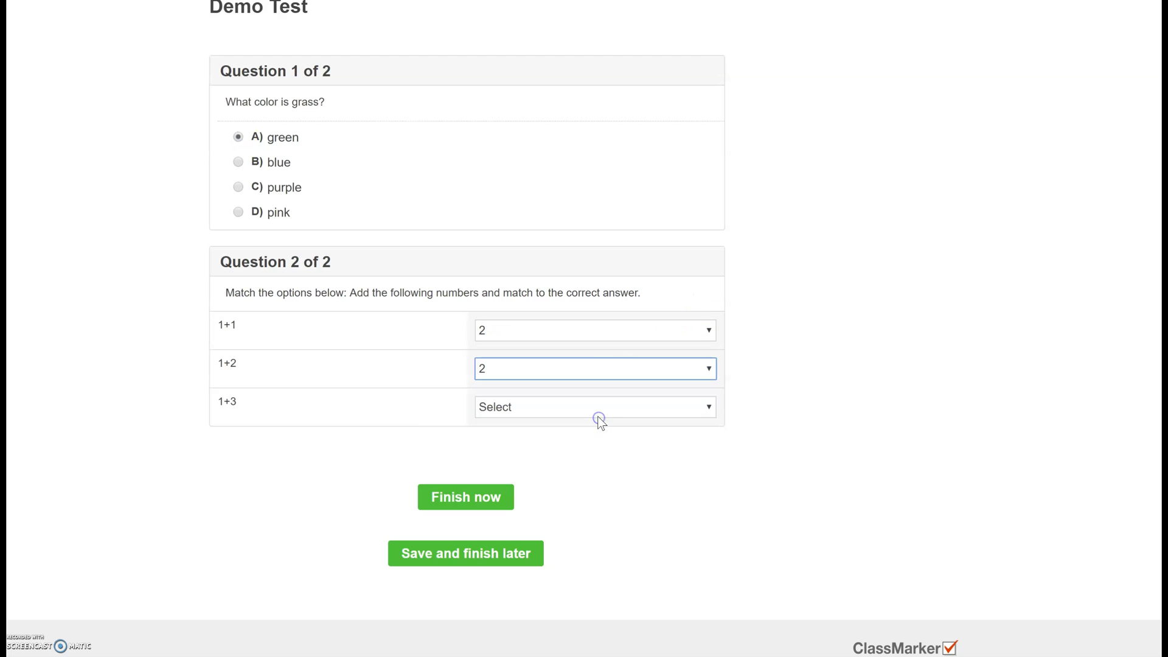
{"action": "left_click", "coordinate": [599, 407]}
{"action": "left_click", "coordinate": [565, 455]}
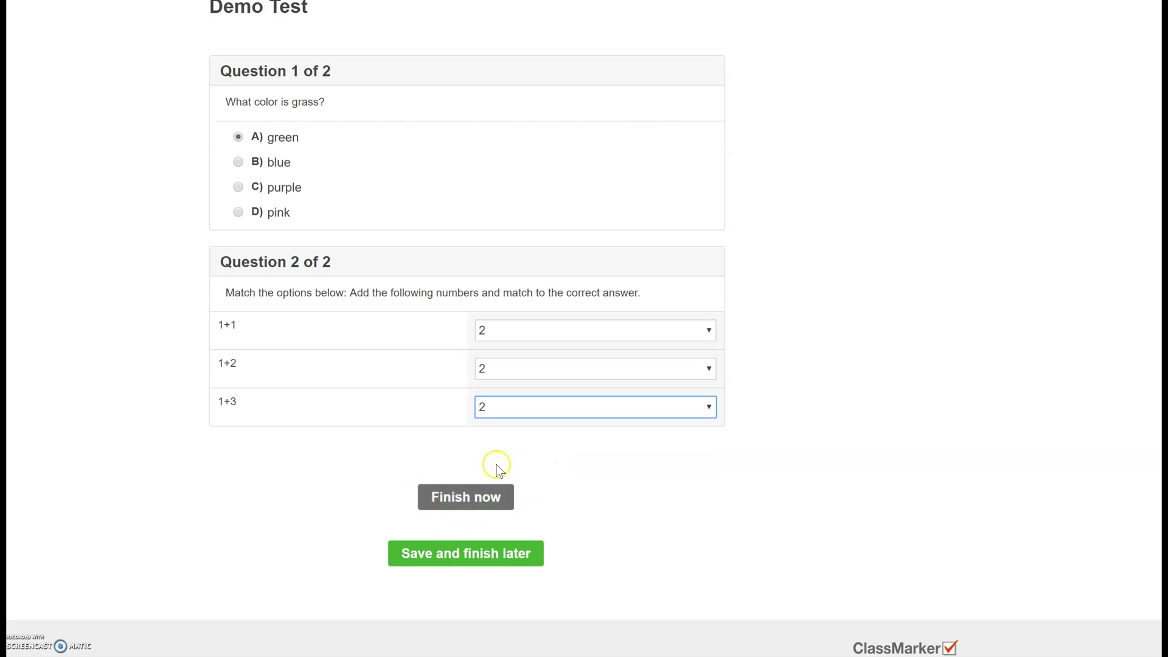
- Finish and confirm submitting the test, then review the result page
{"action": "left_click", "coordinate": [469, 509]}
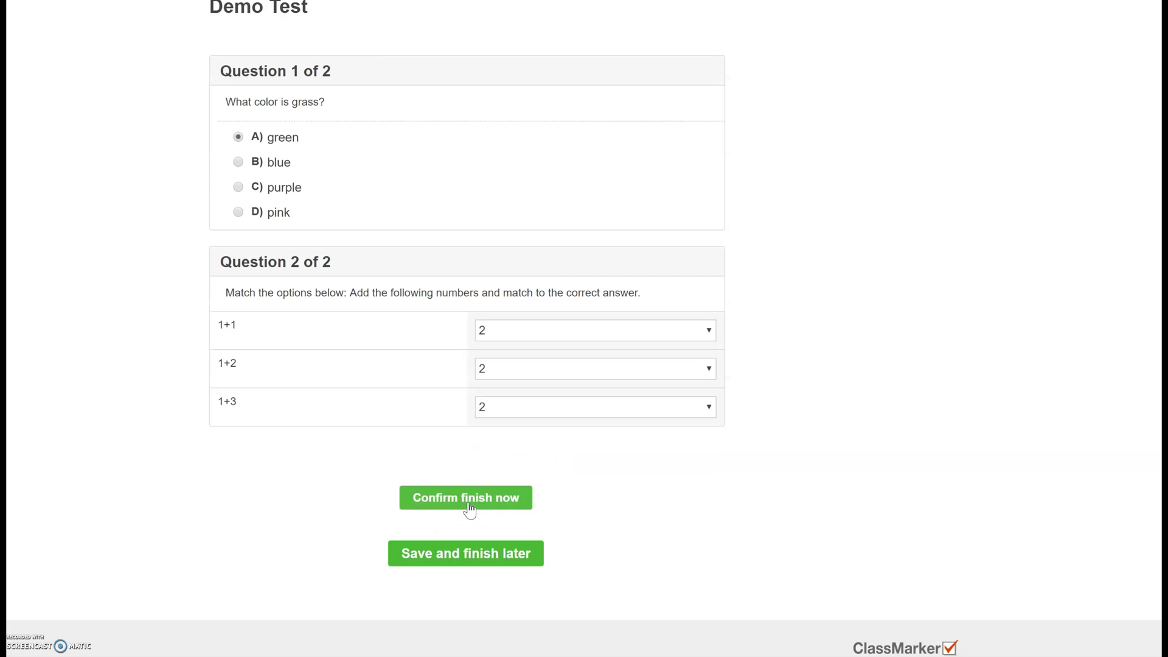
{"action": "left_click", "coordinate": [469, 508]}
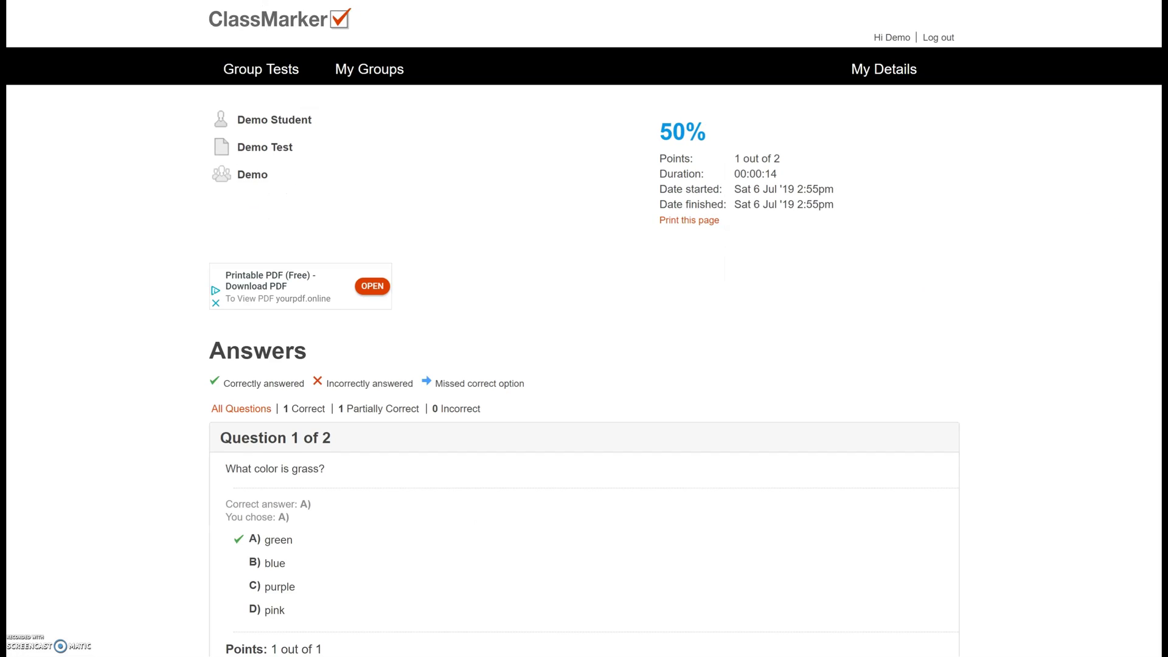
{"action": "scroll", "coordinate": [584, 328], "scroll_direction": "down", "scroll_amount": 5}
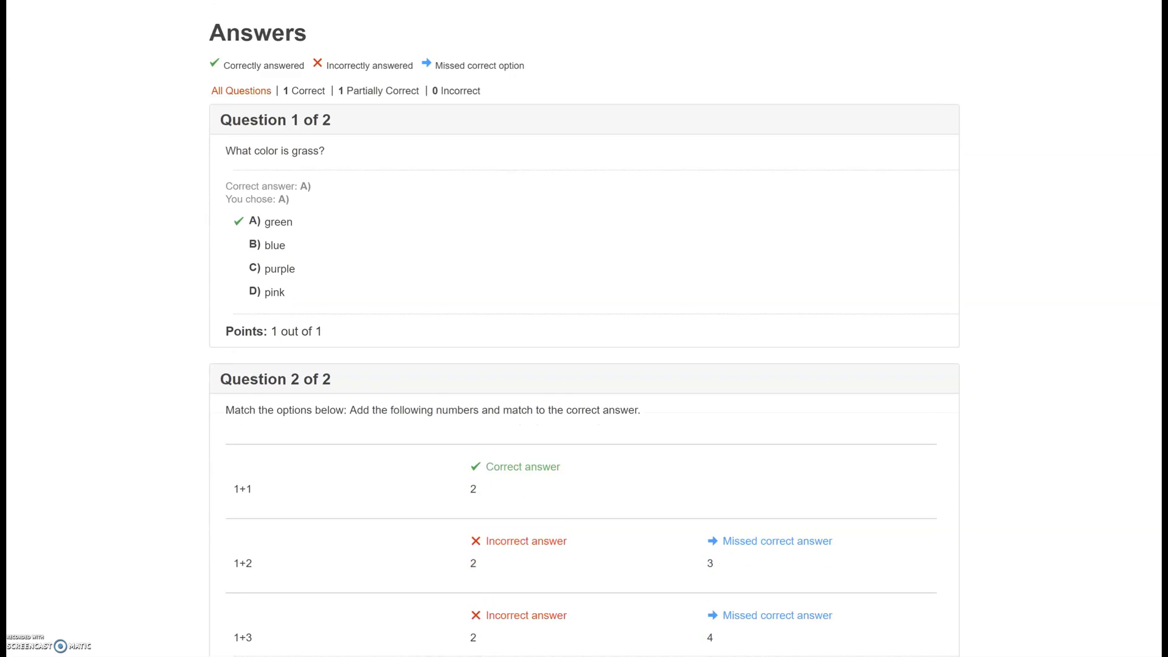
{"action": "scroll", "coordinate": [584, 329], "scroll_direction": "down", "scroll_amount": 2}
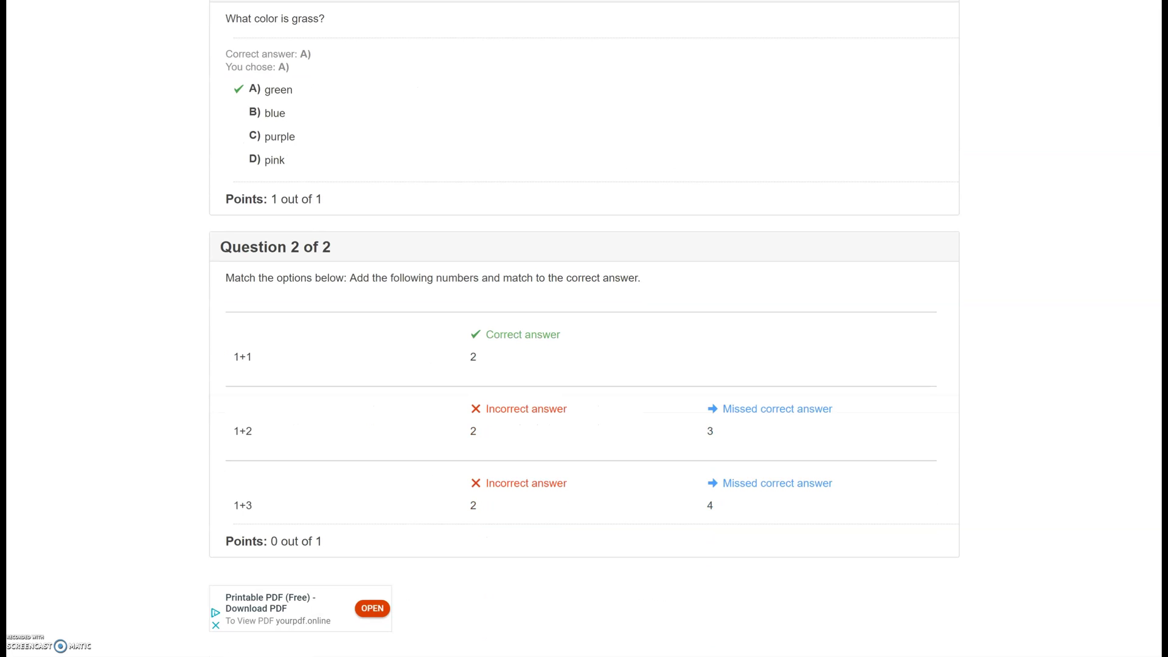
{"action": "scroll", "coordinate": [584, 328], "scroll_direction": "up", "scroll_amount": 7}
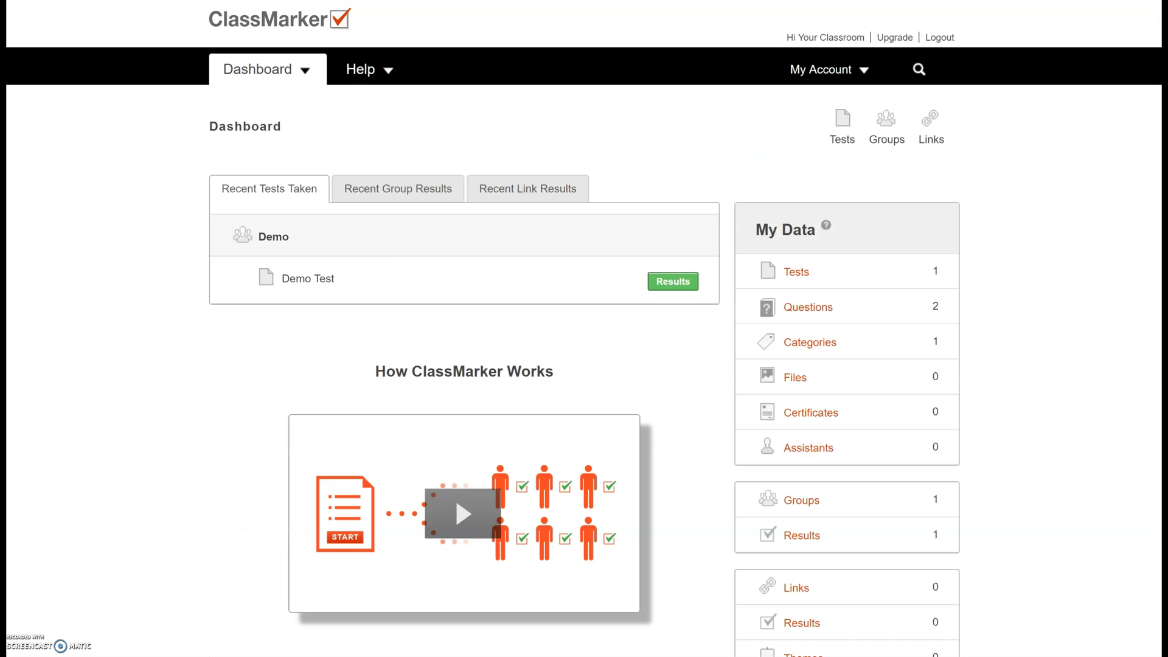
- Open the demo student's Demo Test answers and award 0.2 points for Question 2
{"action": "left_click", "coordinate": [685, 284]}
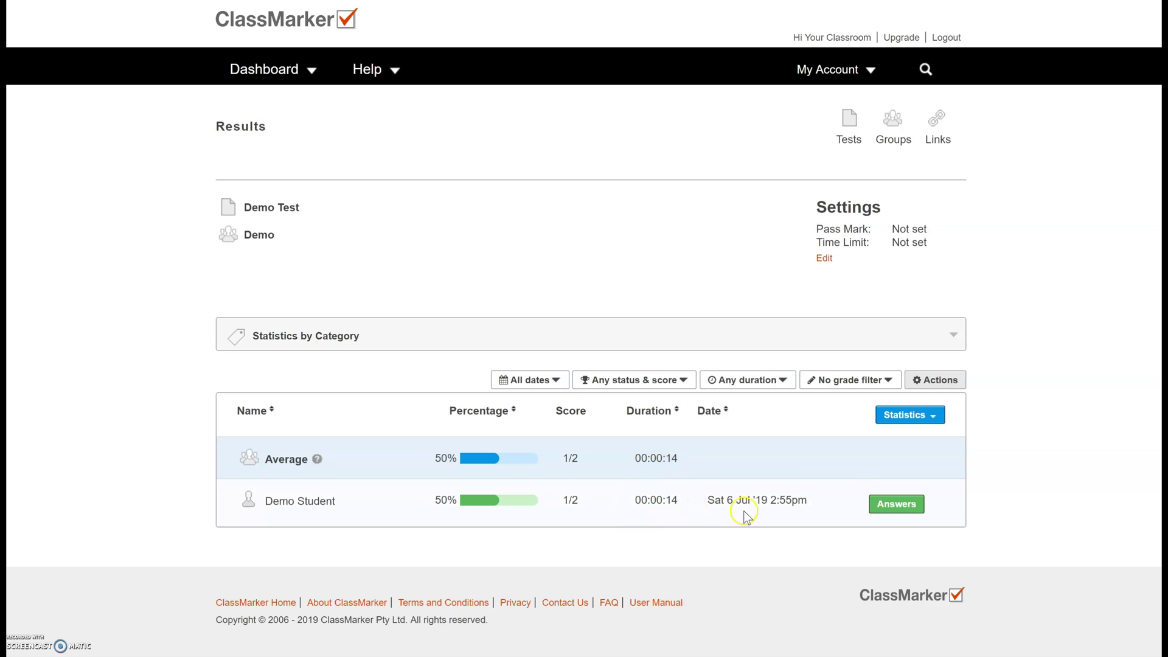
{"action": "left_click", "coordinate": [888, 507]}
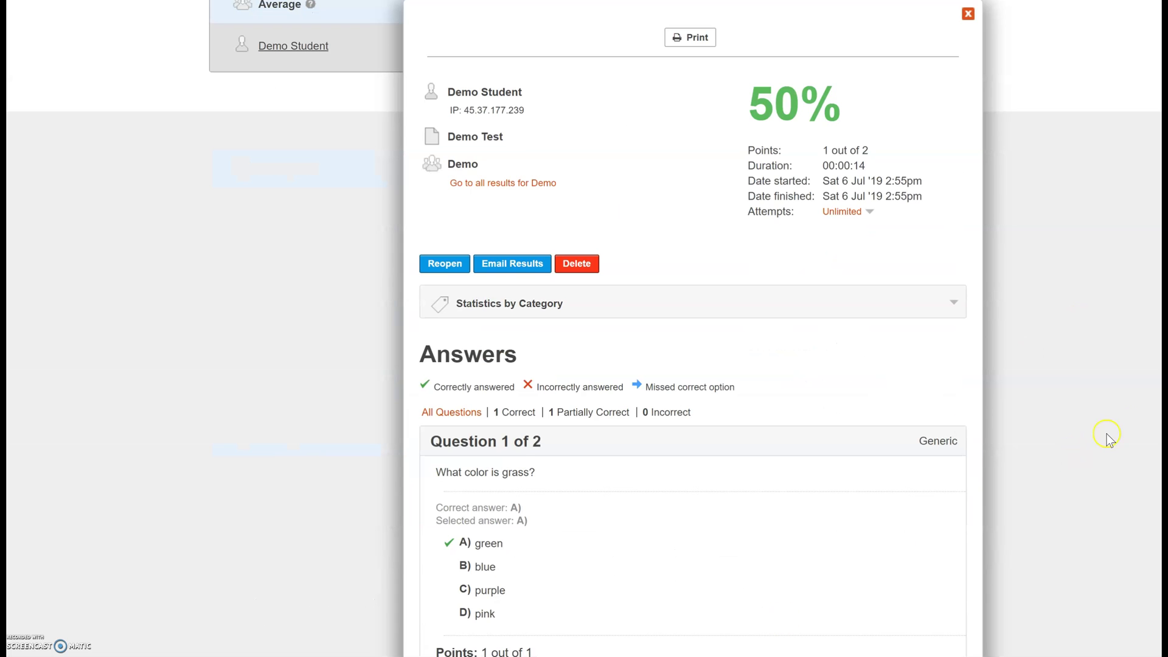
{"action": "scroll", "coordinate": [693, 329], "scroll_direction": "down", "scroll_amount": 8}
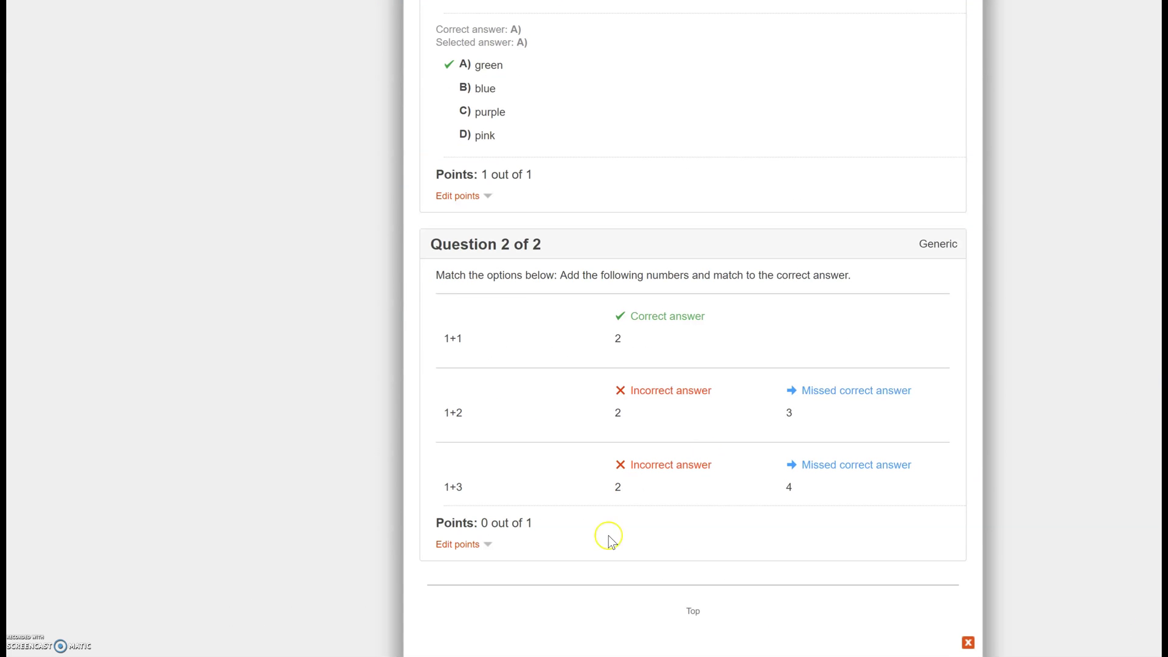
{"action": "left_click", "coordinate": [473, 543]}
{"action": "left_click", "coordinate": [611, 610]}
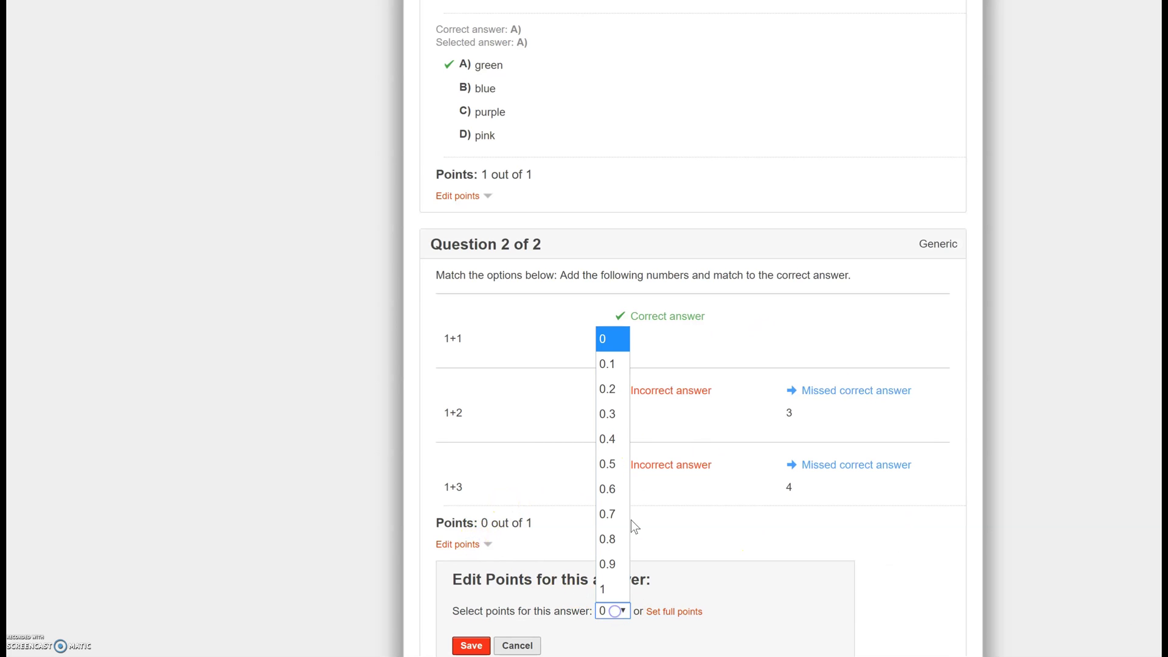
{"action": "left_click", "coordinate": [614, 382]}
{"action": "left_click", "coordinate": [471, 645]}
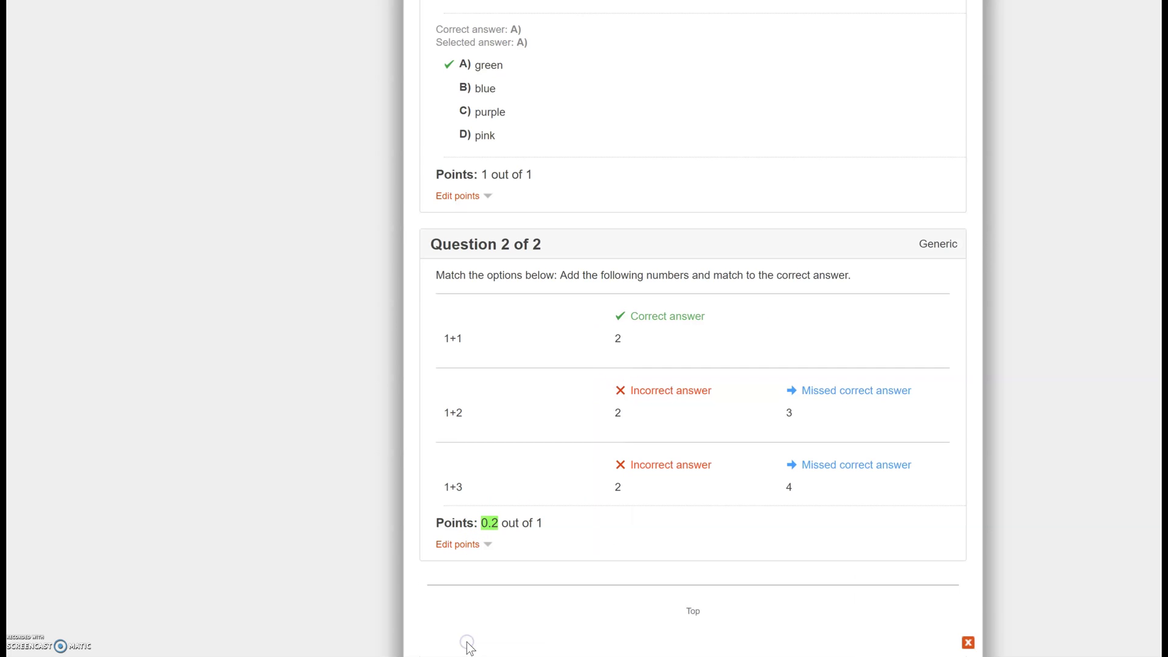